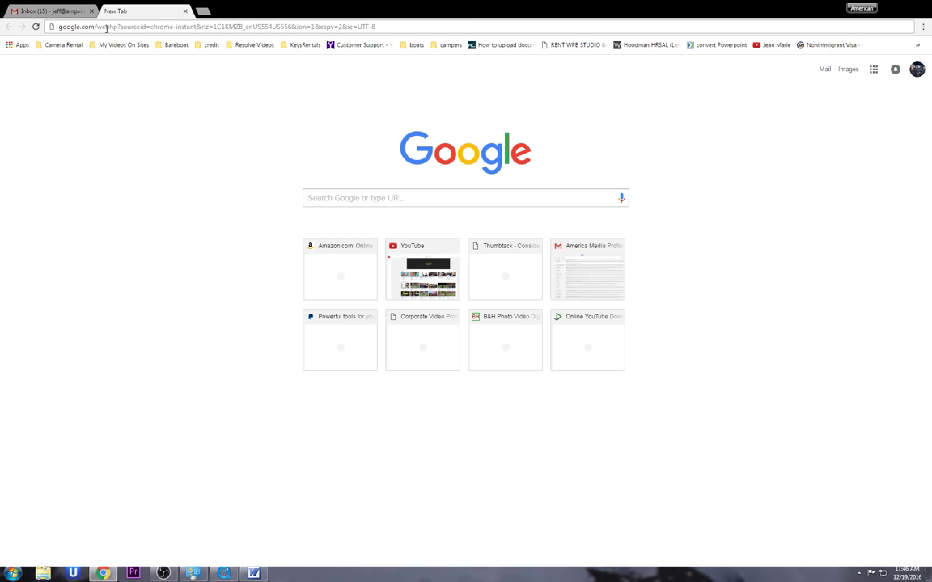
# - Open the Facebook website
pyautogui.click(106, 27)
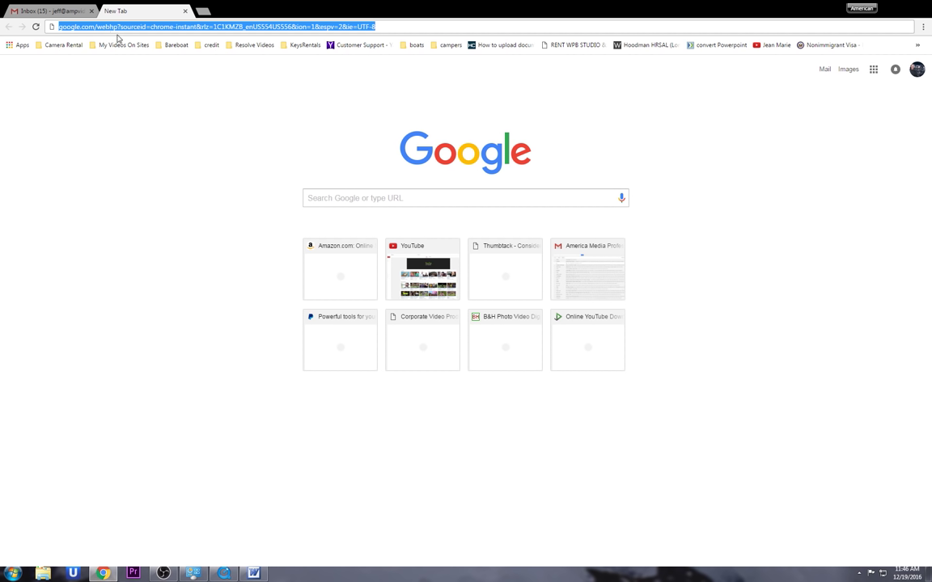
pyautogui.write('face')
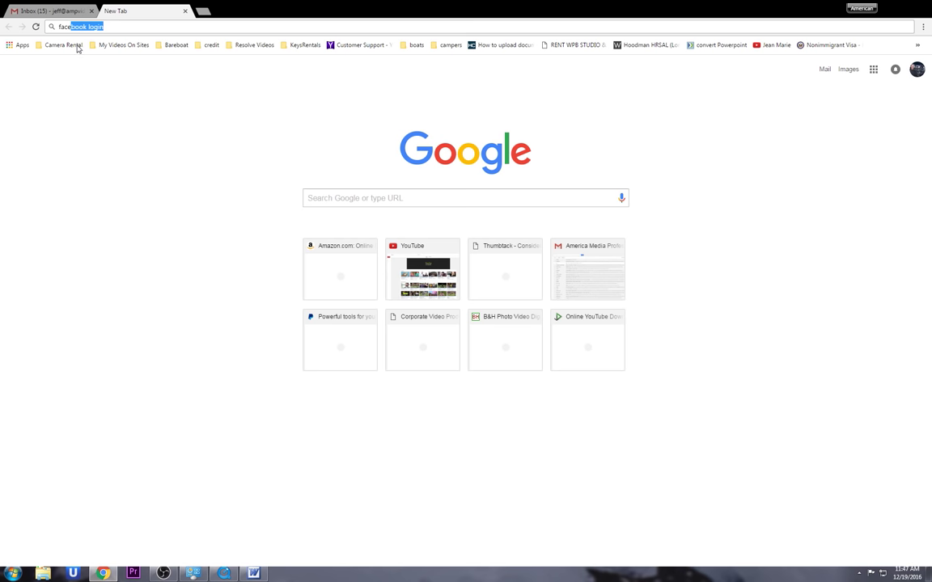
pyautogui.press('Return')
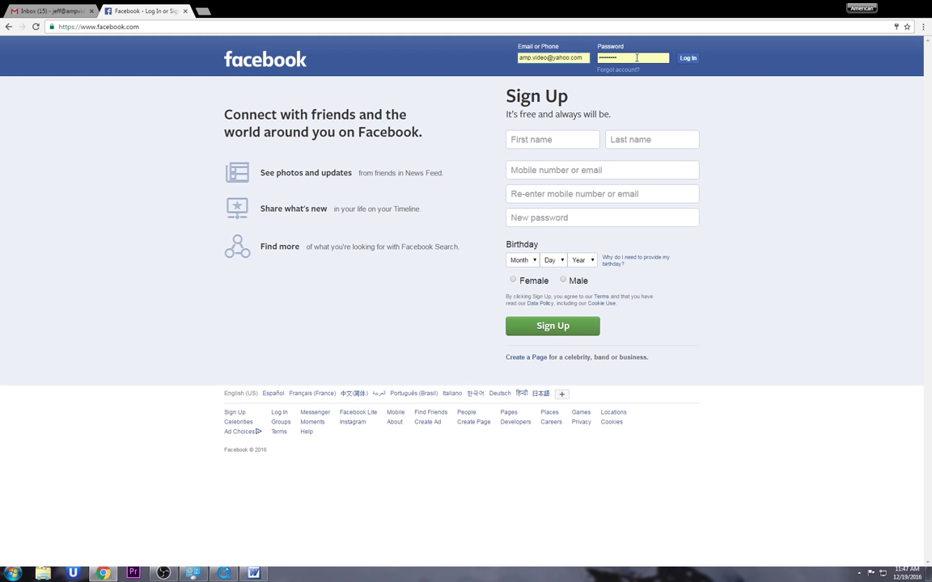
# - Submit the sign-up form for a new account, then leave the SMS code confirmation page
pyautogui.click(541, 327)
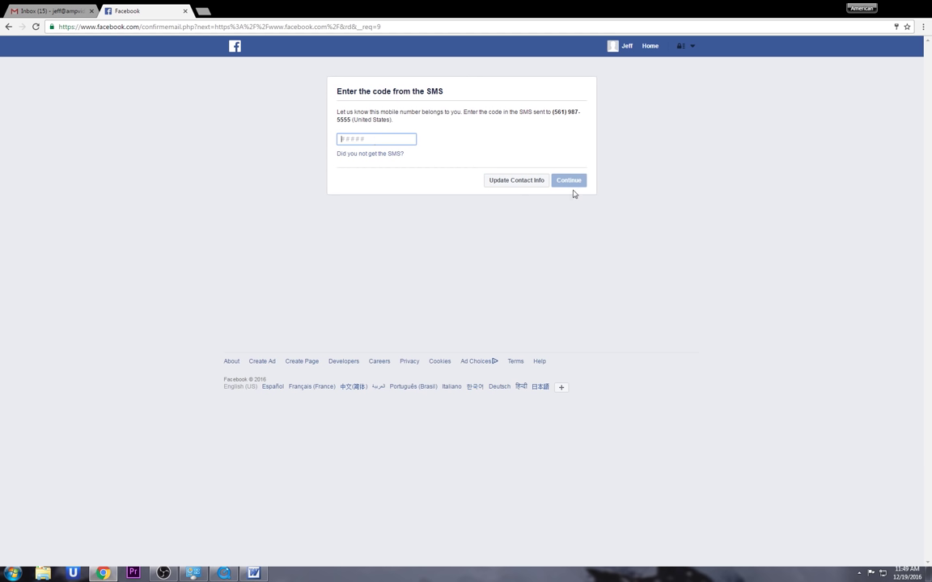
pyautogui.click(185, 11)
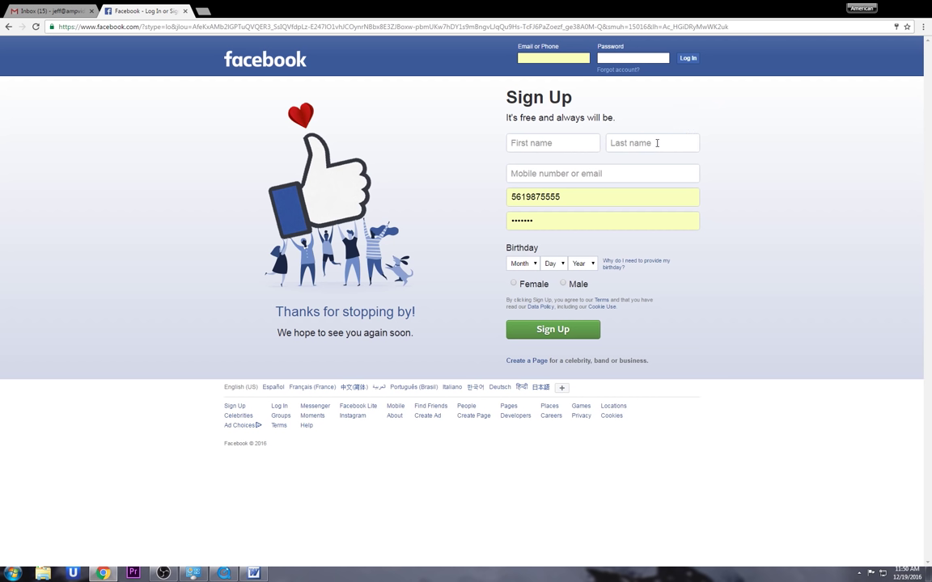
# - Log in to the existing account with its saved e-mail address and password
pyautogui.click(530, 59)
pyautogui.write('amp')
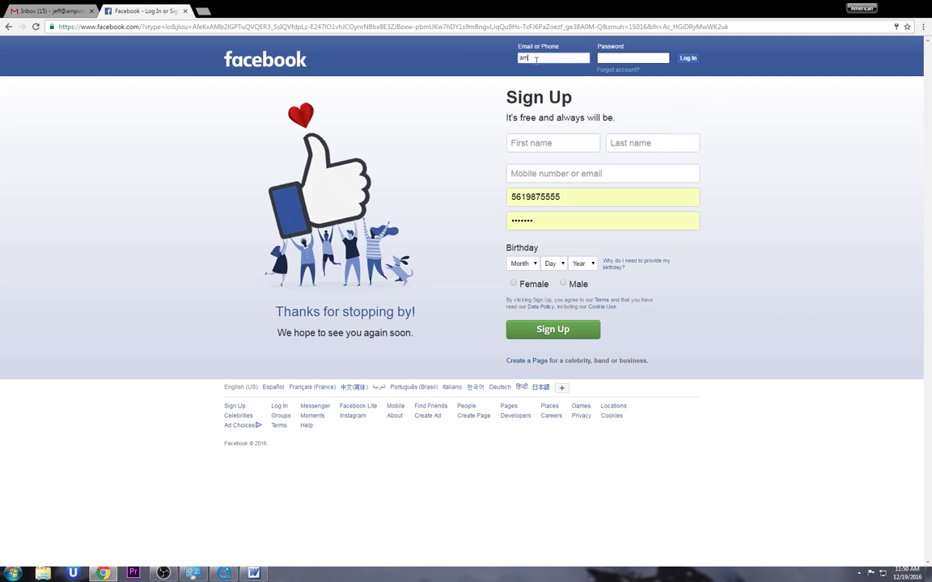
pyautogui.click(517, 80)
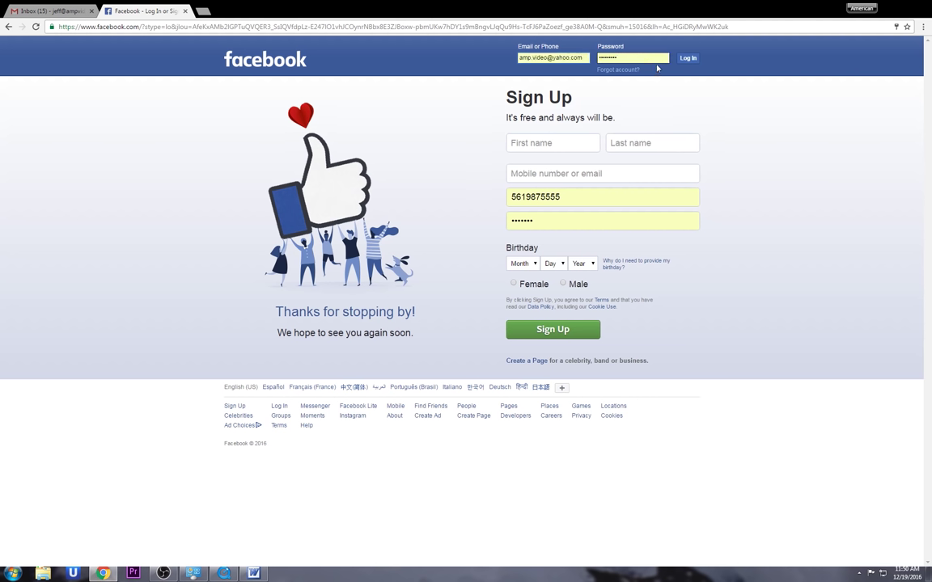
pyautogui.click(687, 59)
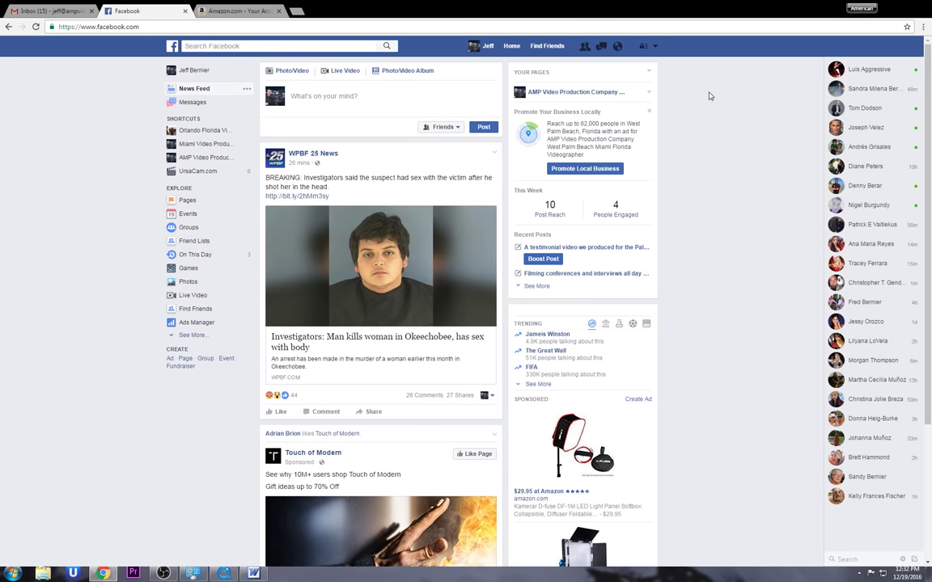
# - Examine the privacy shortcut for who can see future posts and its audience choices, including the additional options
pyautogui.click(642, 49)
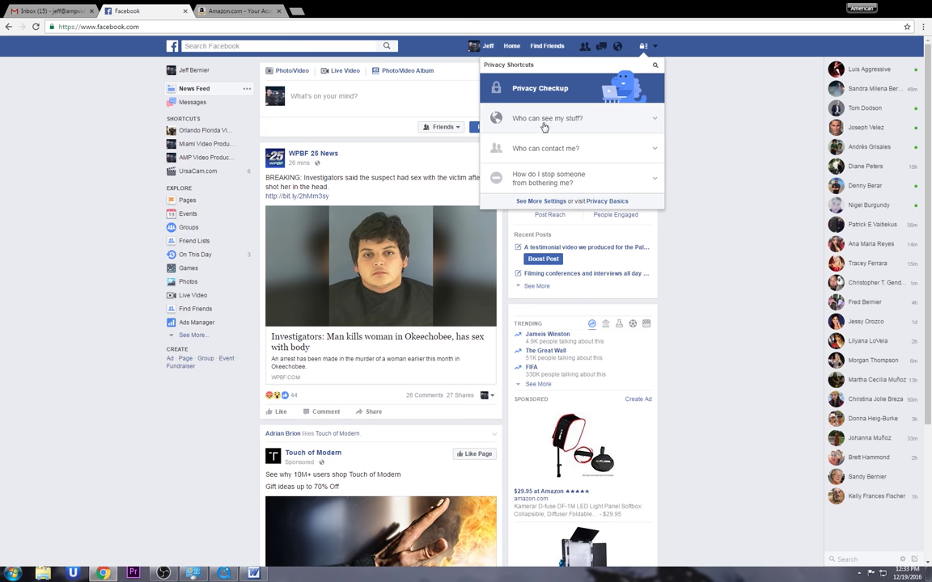
pyautogui.click(654, 121)
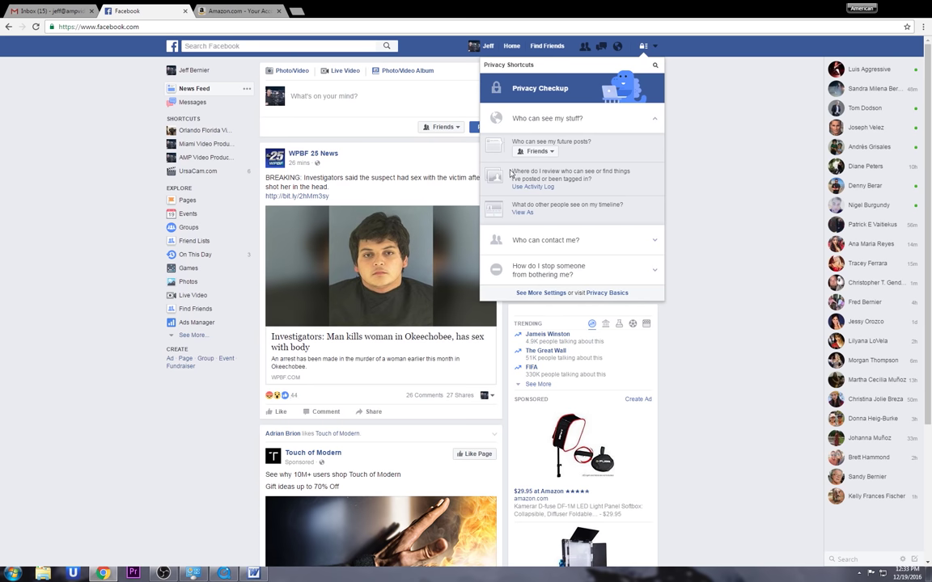
pyautogui.click(551, 154)
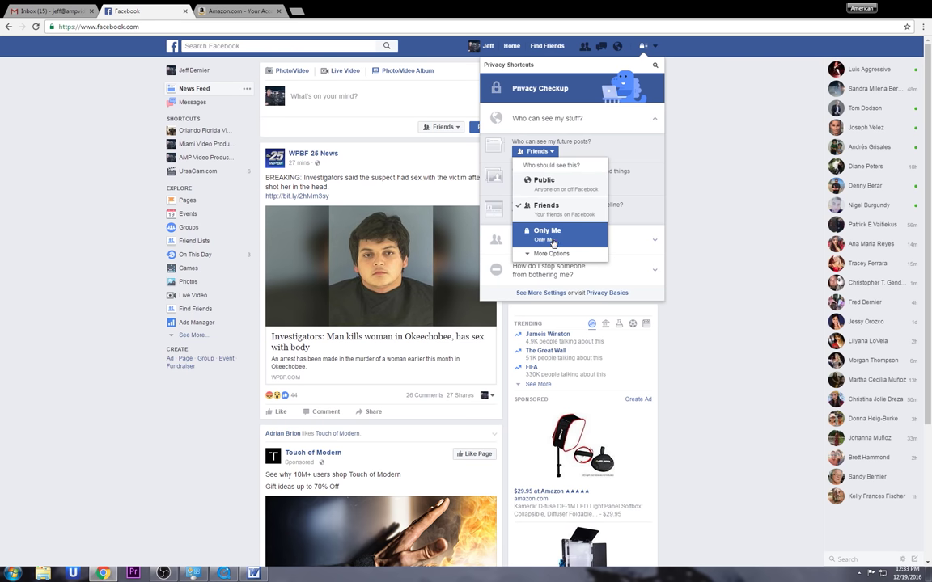
pyautogui.click(530, 255)
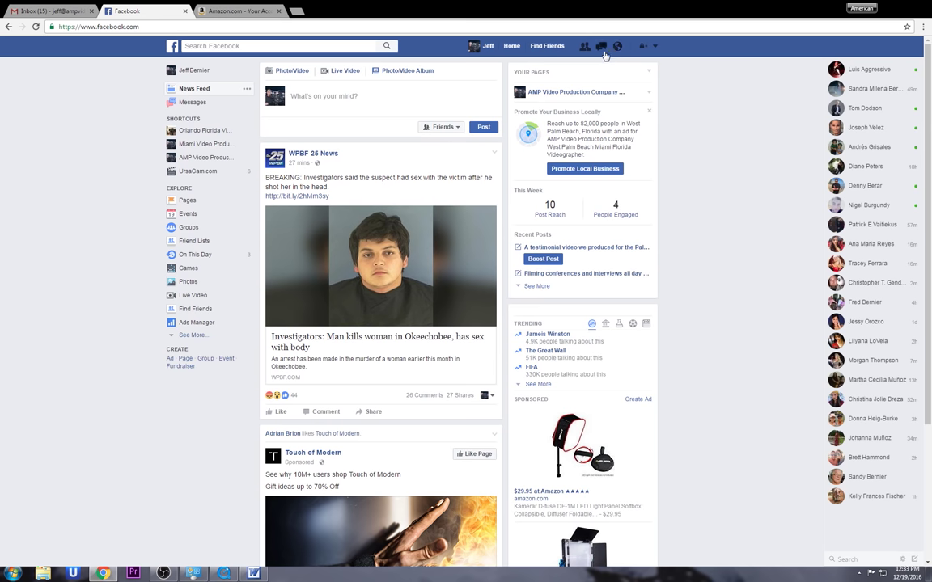
# - Examine the privacy shortcuts for who can send friend requests and for stopping someone from bothering the account
pyautogui.click(644, 47)
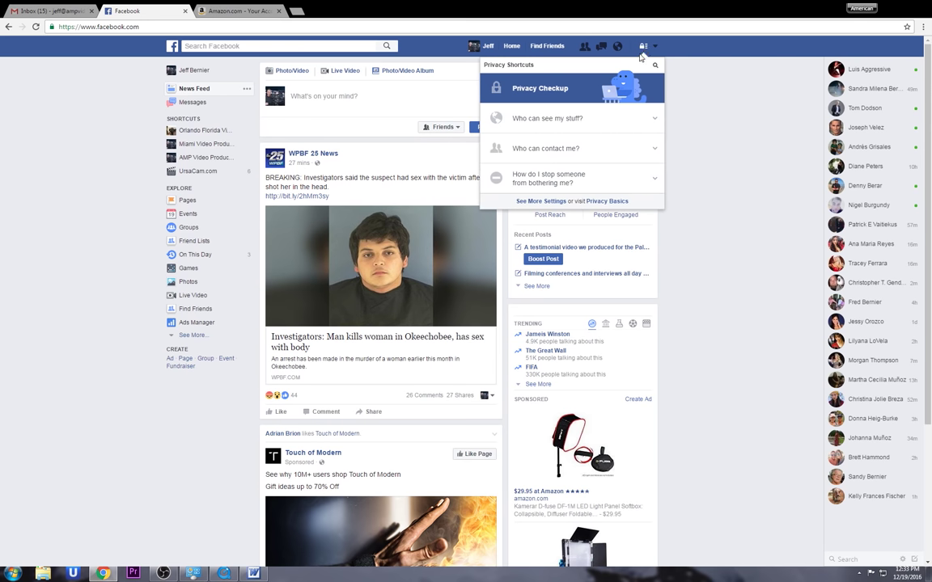
pyautogui.click(575, 153)
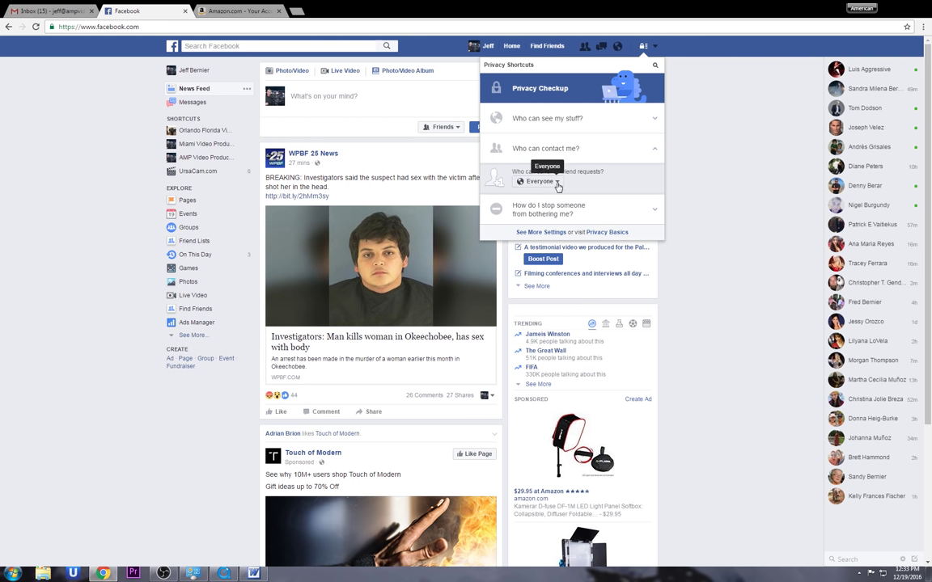
pyautogui.click(558, 184)
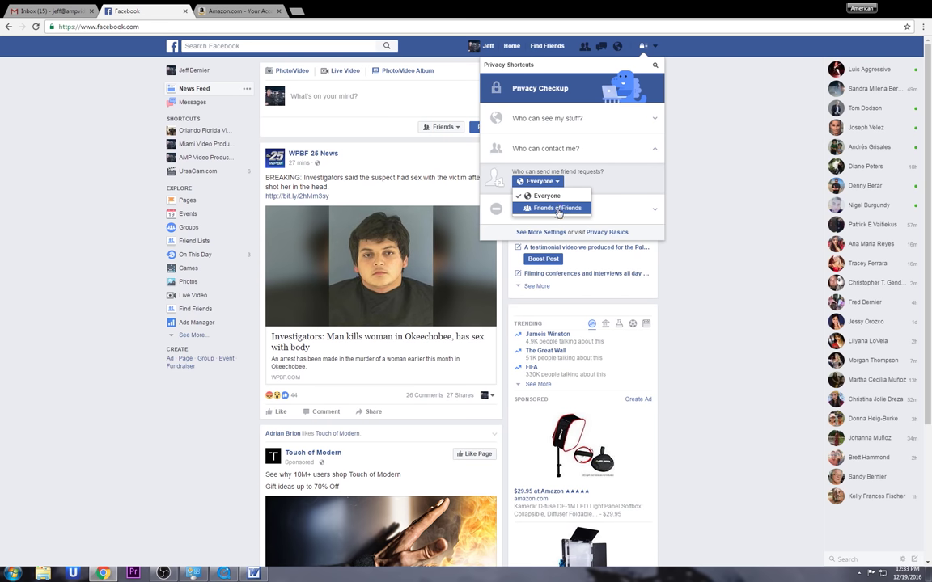
pyautogui.click(702, 186)
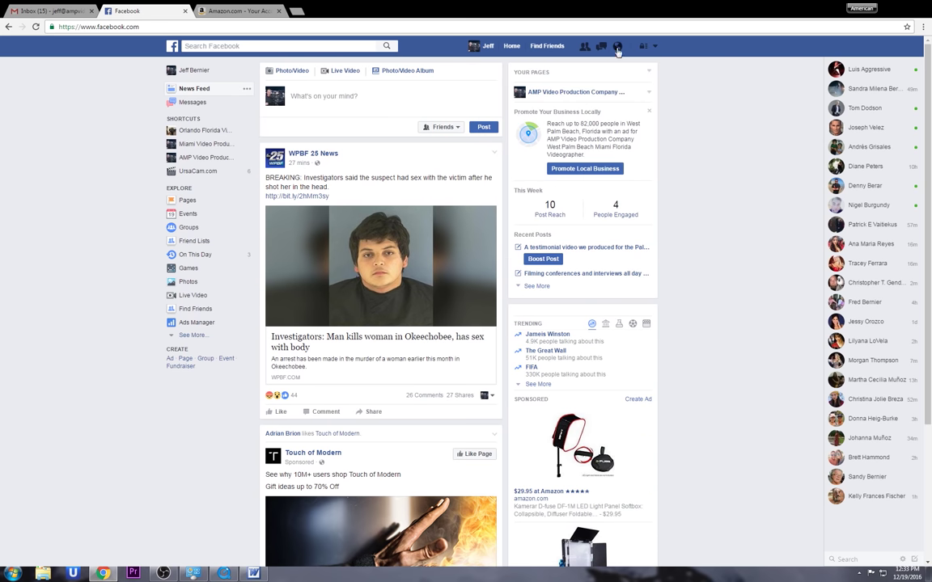
pyautogui.click(644, 46)
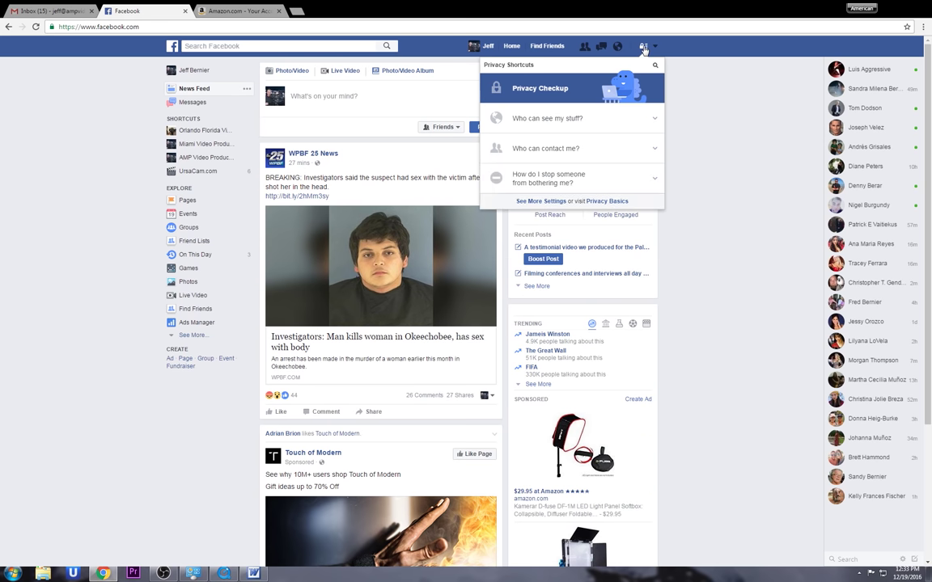
pyautogui.click(652, 181)
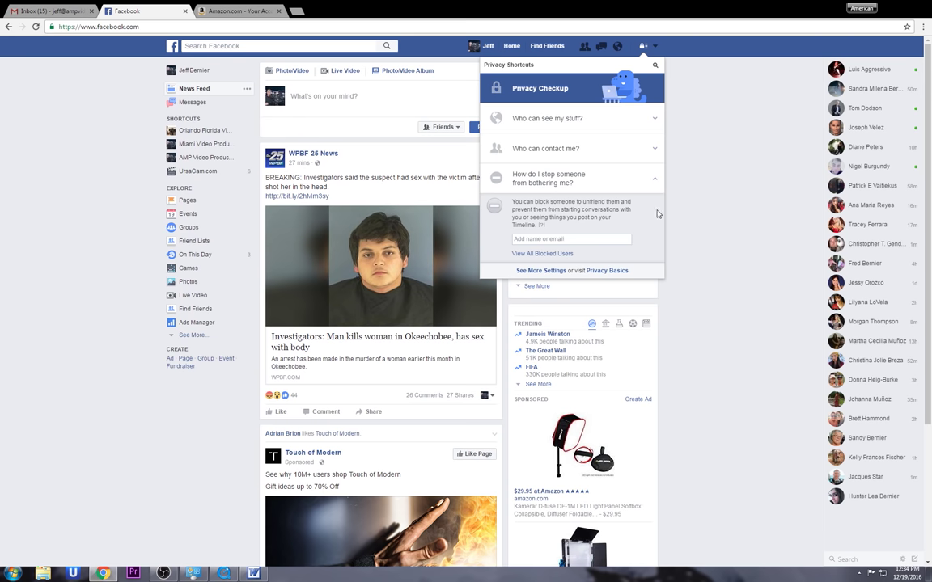
# - Open the Privacy section of the account settings
pyautogui.click(655, 46)
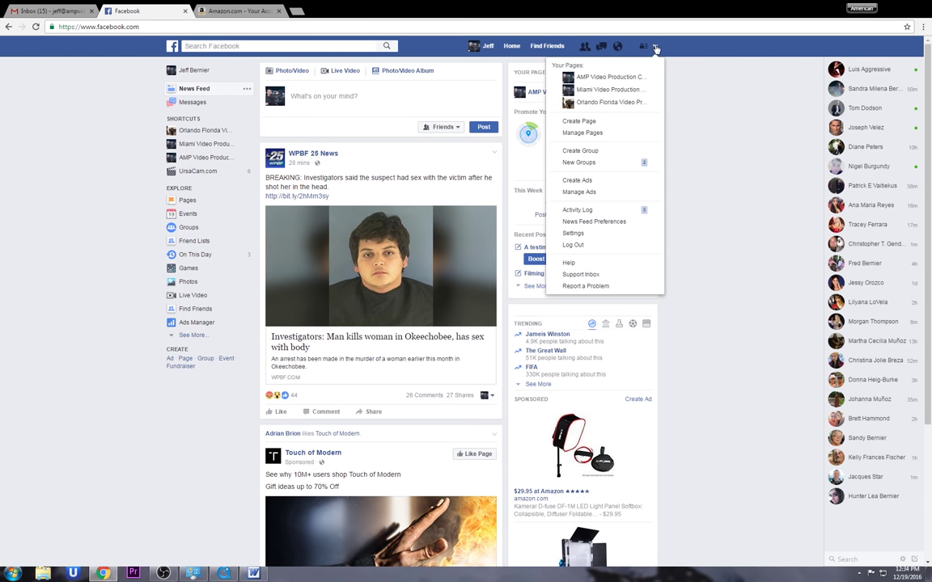
pyautogui.click(667, 63)
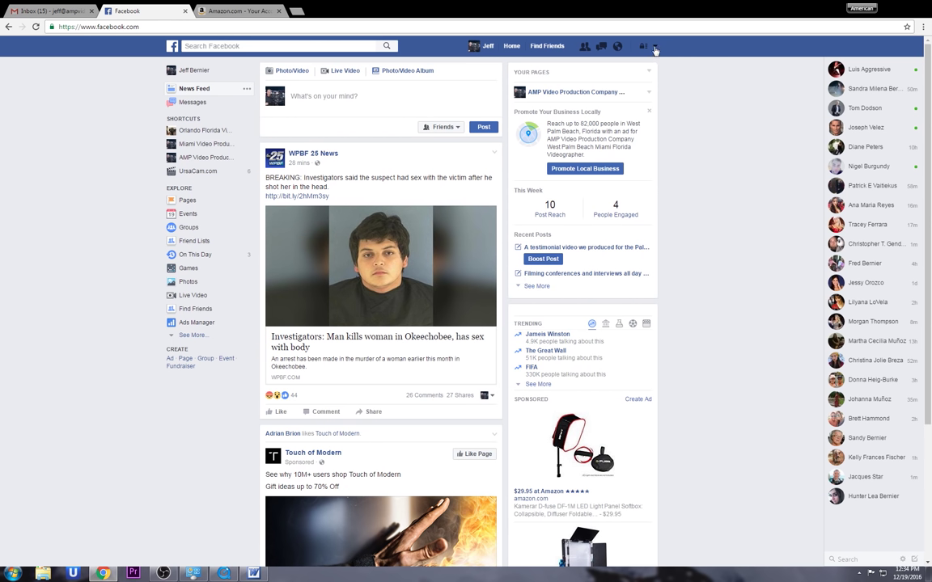
pyautogui.click(655, 49)
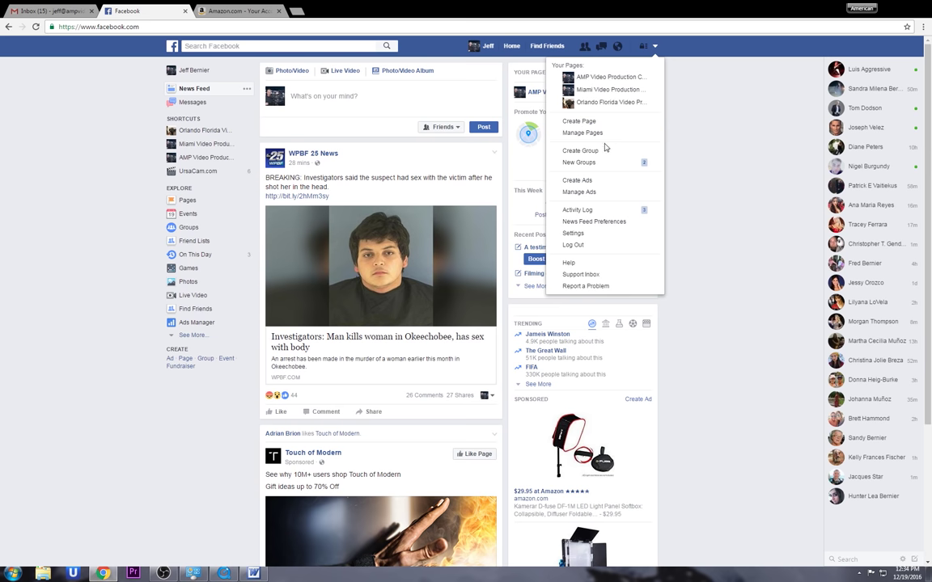
pyautogui.click(574, 233)
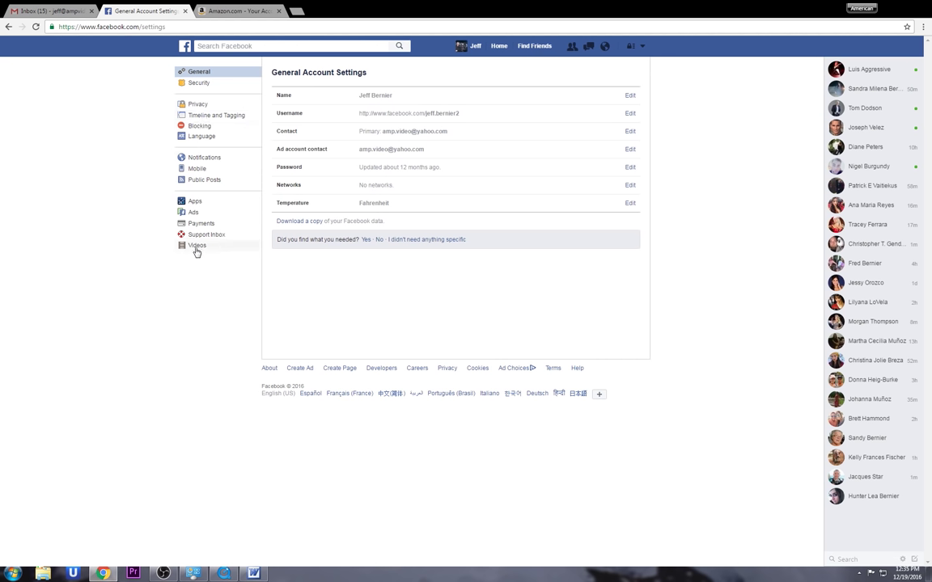
pyautogui.click(198, 106)
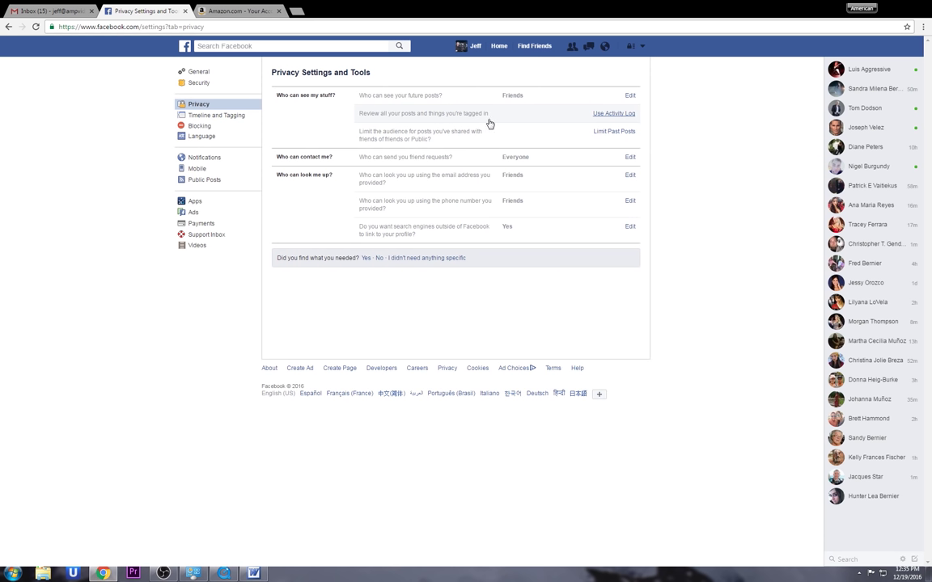
# - Review the posts the account is tagged in using the activity log, then return to the home page
pyautogui.click(602, 117)
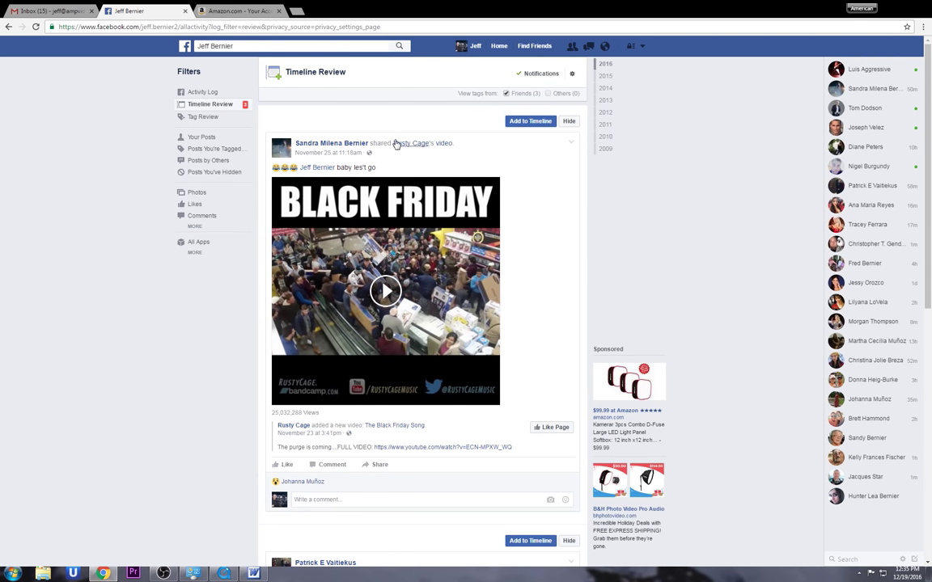
pyautogui.moveTo(395, 145)
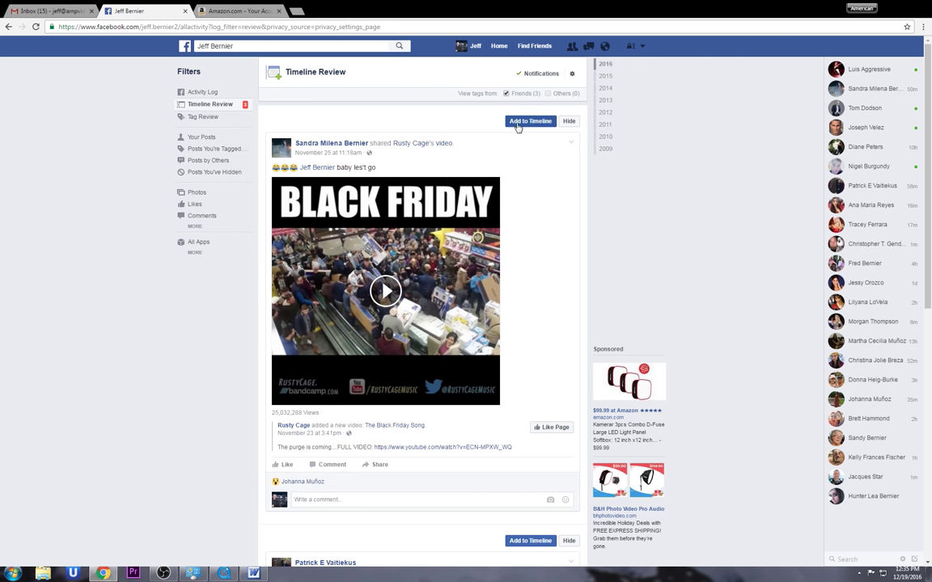
pyautogui.scroll(-2, 929, 218)
pyautogui.scroll(2, 929, 218)
pyautogui.click(185, 48)
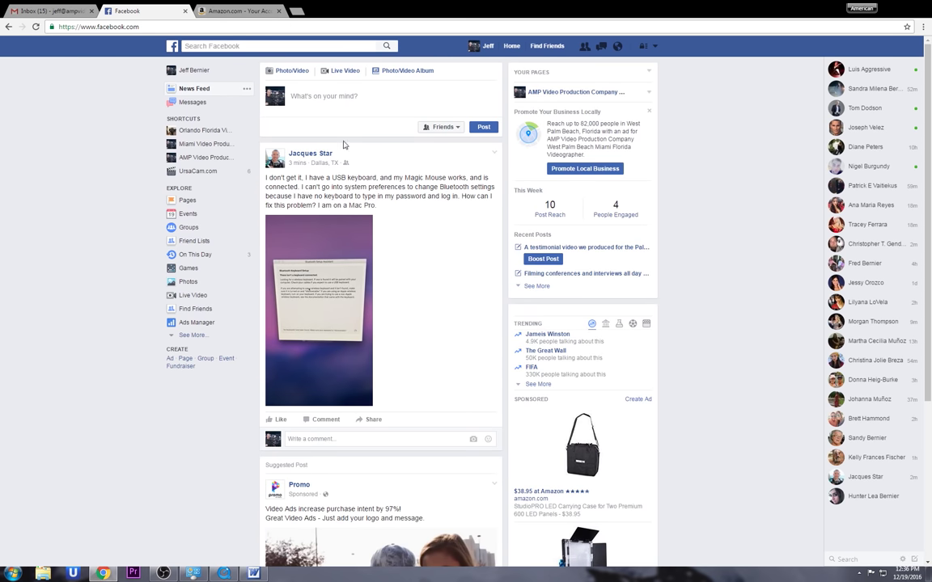
# - Open the Timeline and Tagging section of the account settings
pyautogui.click(655, 47)
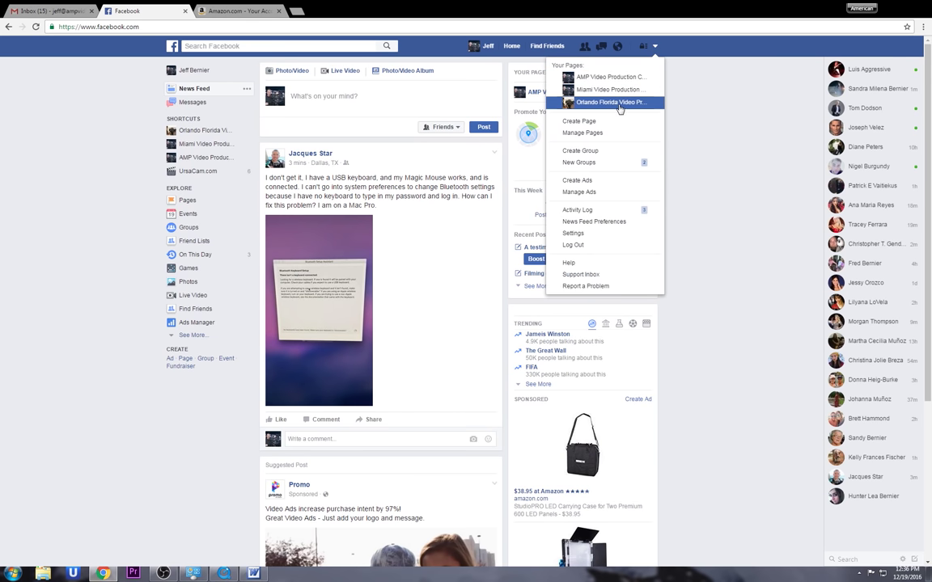
pyautogui.click(589, 233)
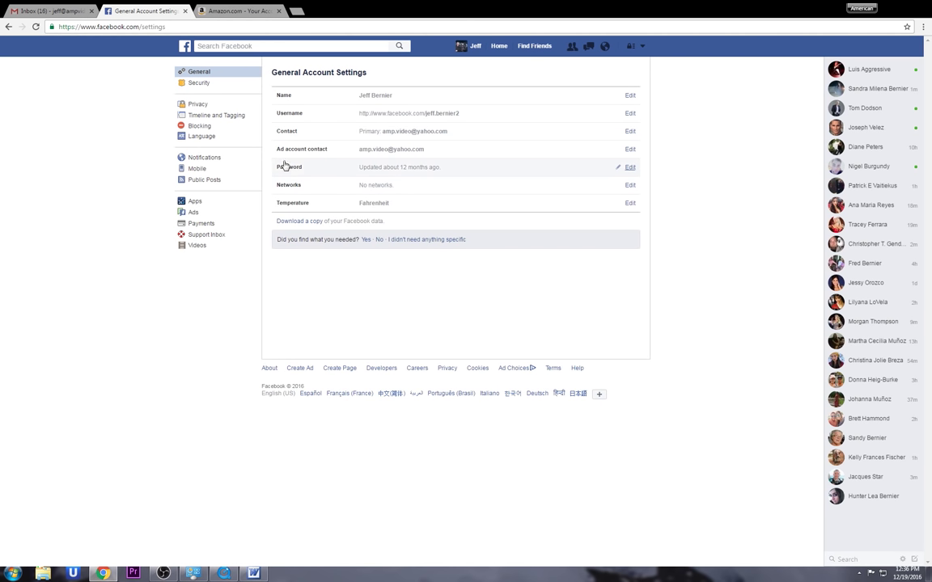
pyautogui.click(208, 118)
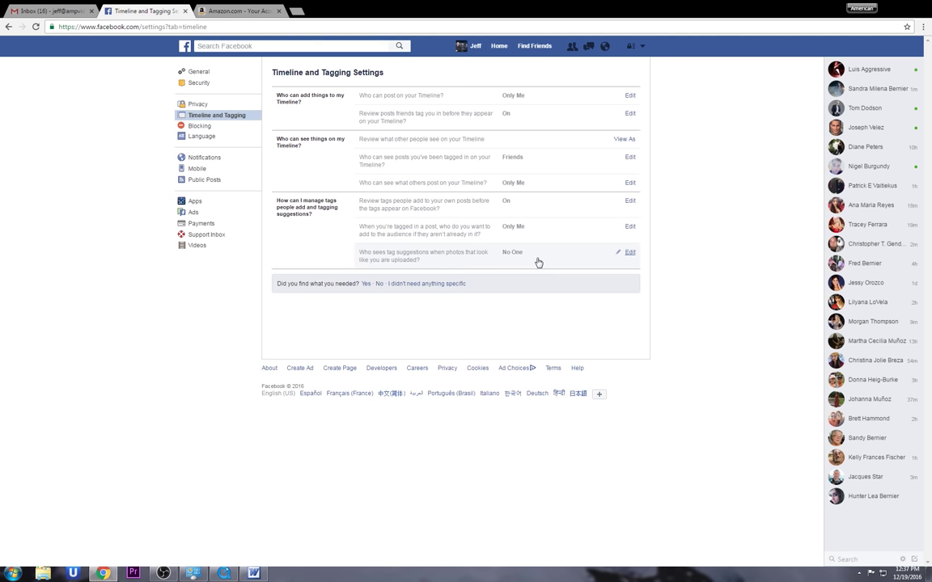
# - Examine the audience options for who can post on the Timeline without changing the selection
pyautogui.click(629, 95)
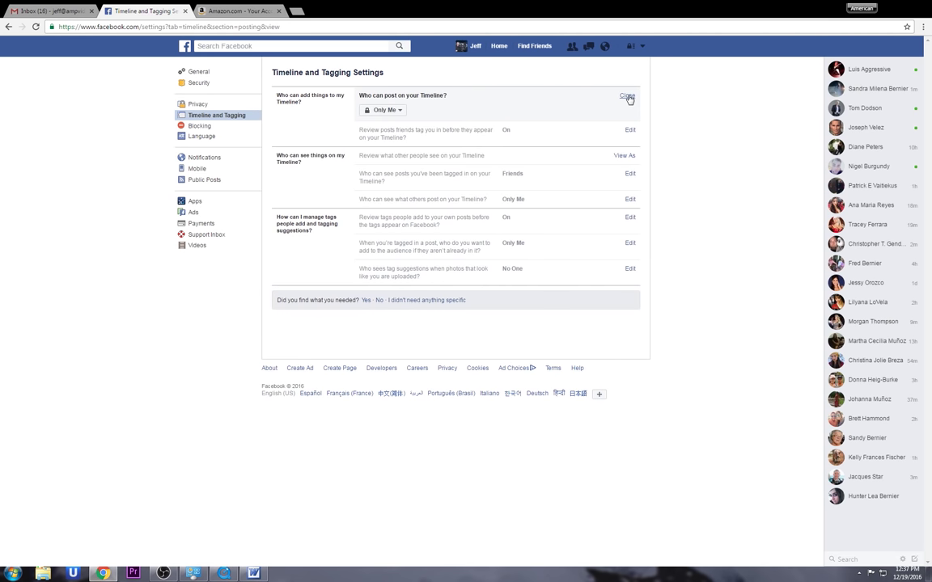
pyautogui.click(398, 113)
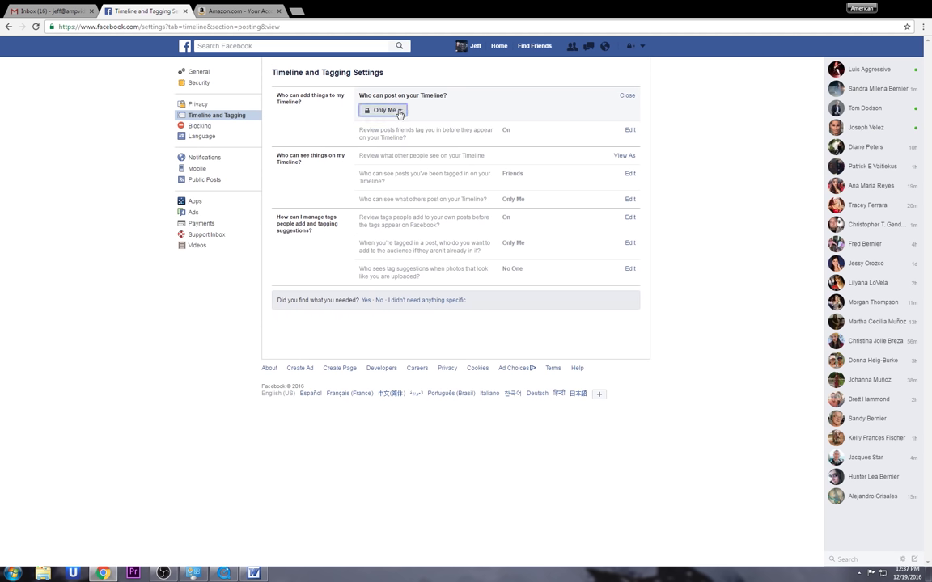
pyautogui.click(492, 112)
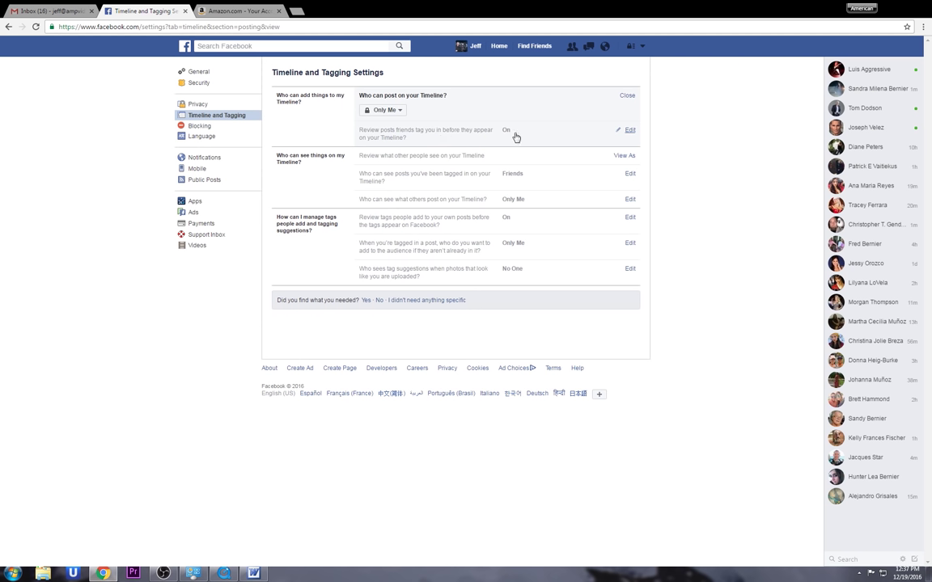
# - Open the review setting for posts friends tag the account in and the audience setting for tagged posts
pyautogui.click(629, 131)
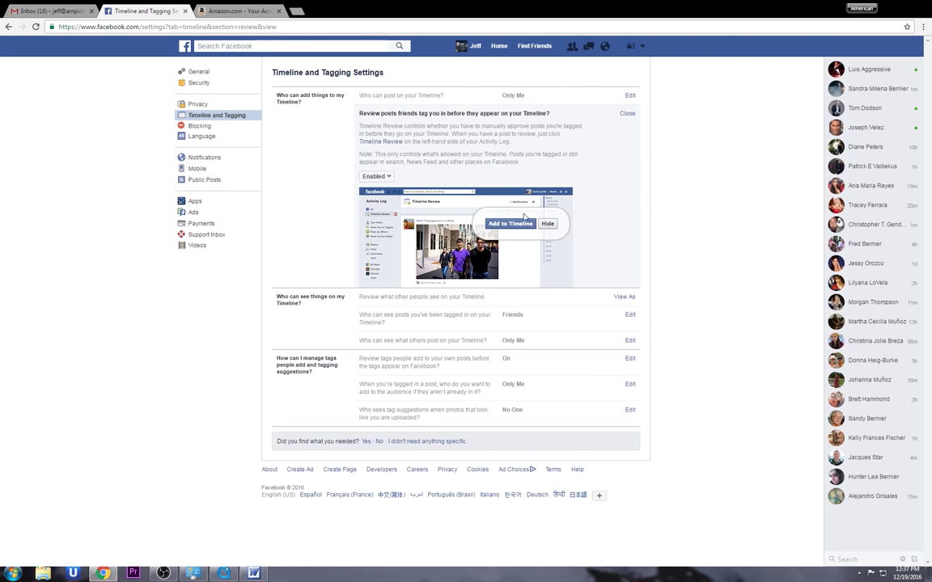
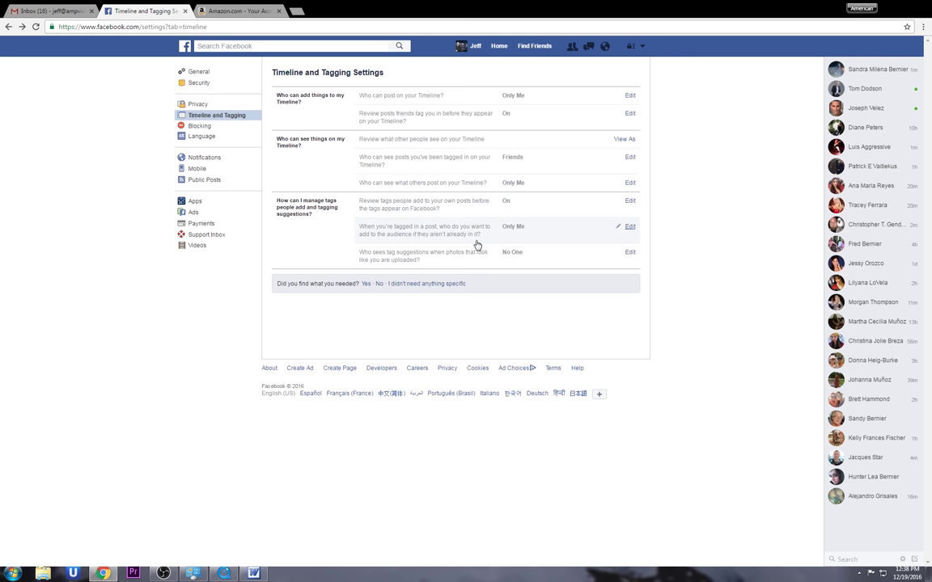
pyautogui.click(630, 228)
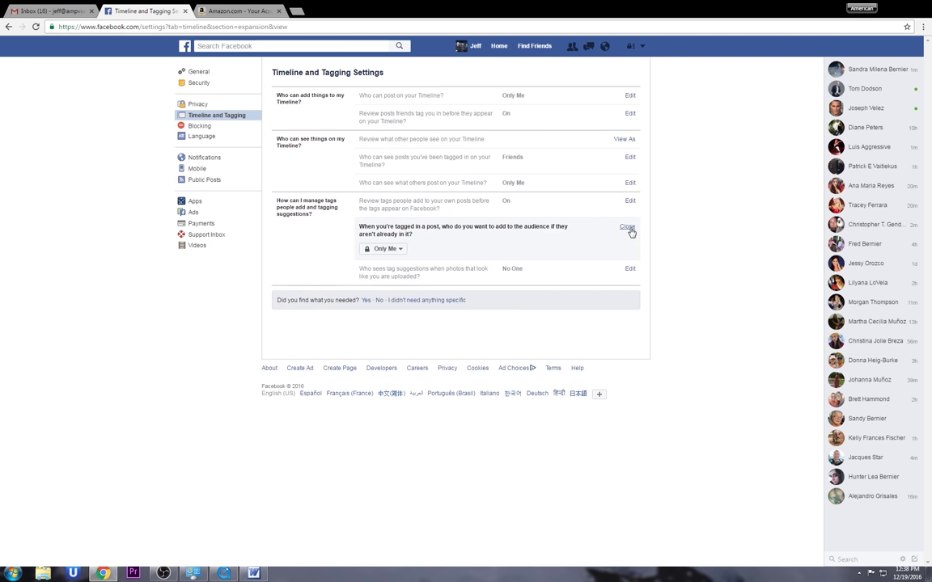
# - Examine the audience options for posts the account is tagged in without changing them, and open the tag suggestions setting for photos
pyautogui.click(400, 249)
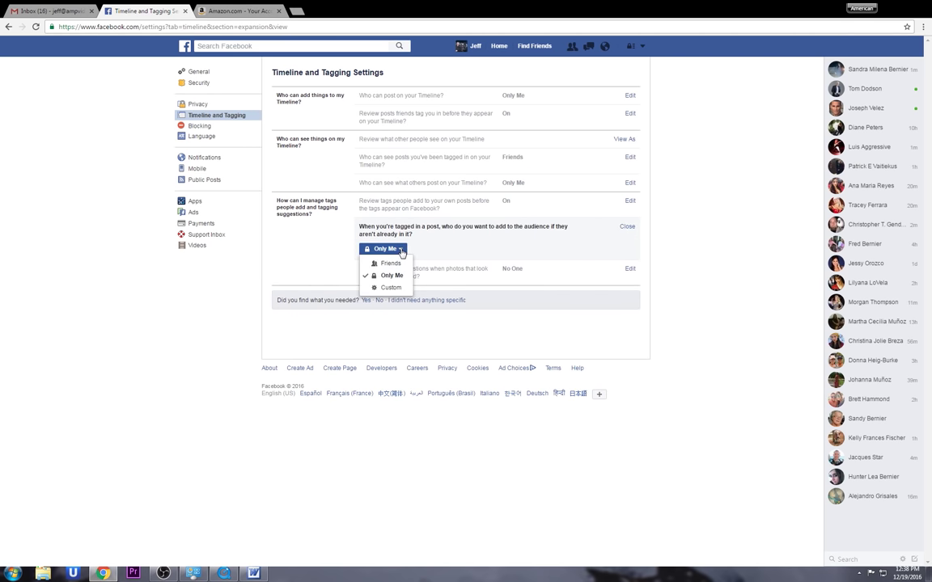
pyautogui.click(297, 252)
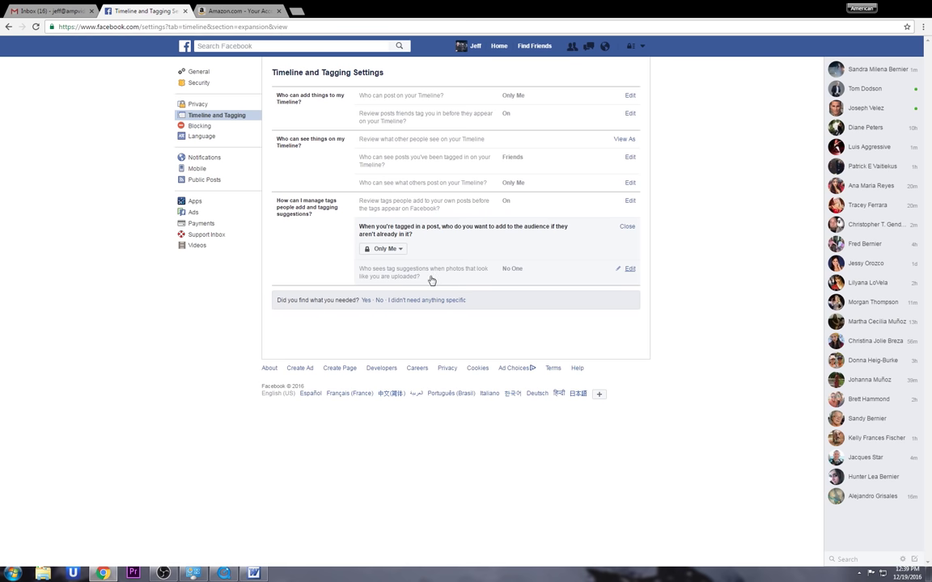
pyautogui.click(630, 269)
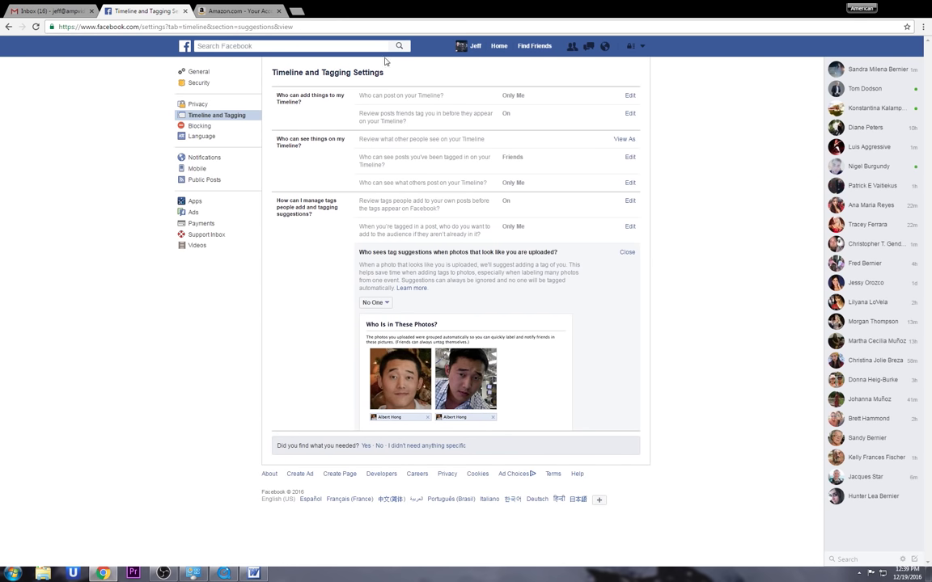
# - Open the account's own profile page and view its cover photo and profile picture
pyautogui.click(474, 49)
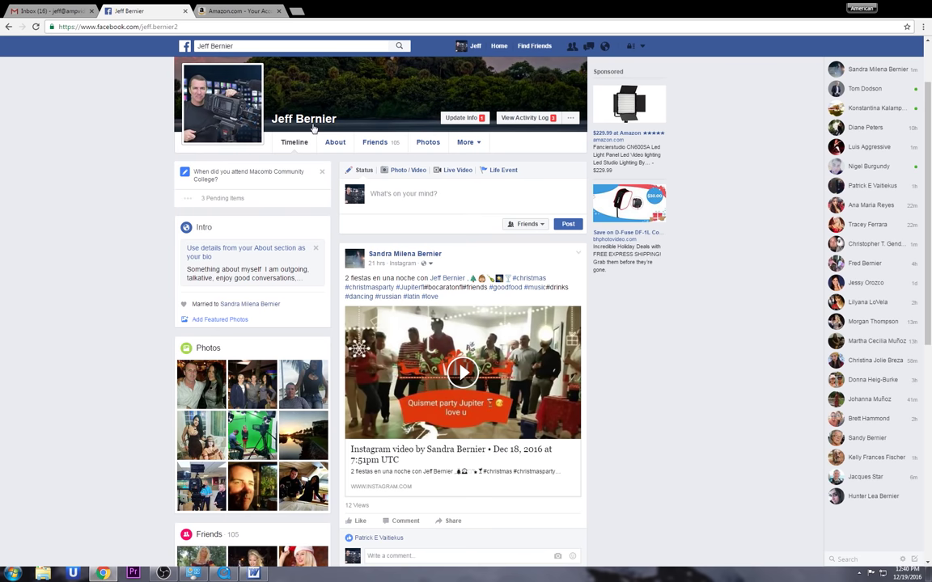
pyautogui.scroll(1, 926, 151)
pyautogui.scroll(1, 926, 152)
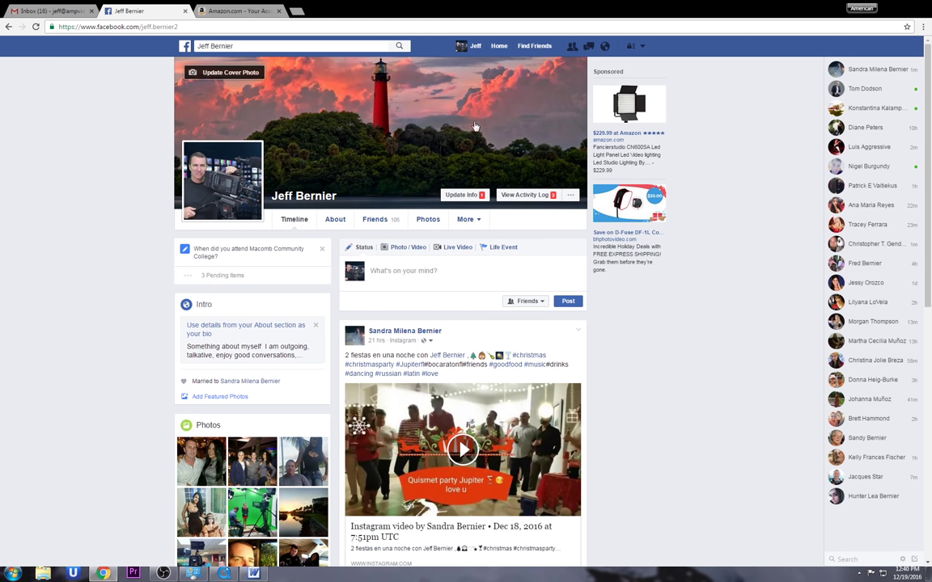
# - Open the profile picture update and try the option to upload a photo, without choosing a file
pyautogui.moveTo(188, 164)
pyautogui.moveTo(218, 182)
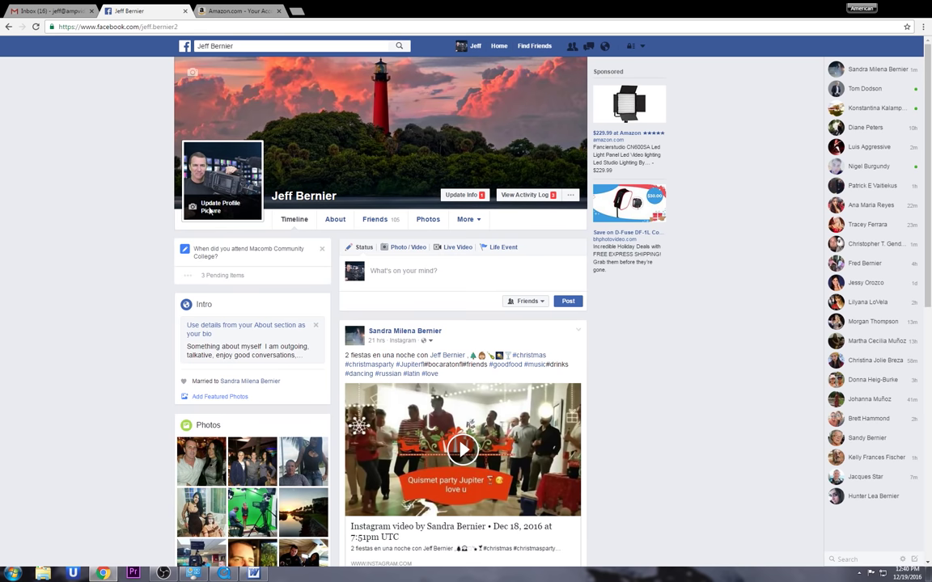
pyautogui.click(212, 207)
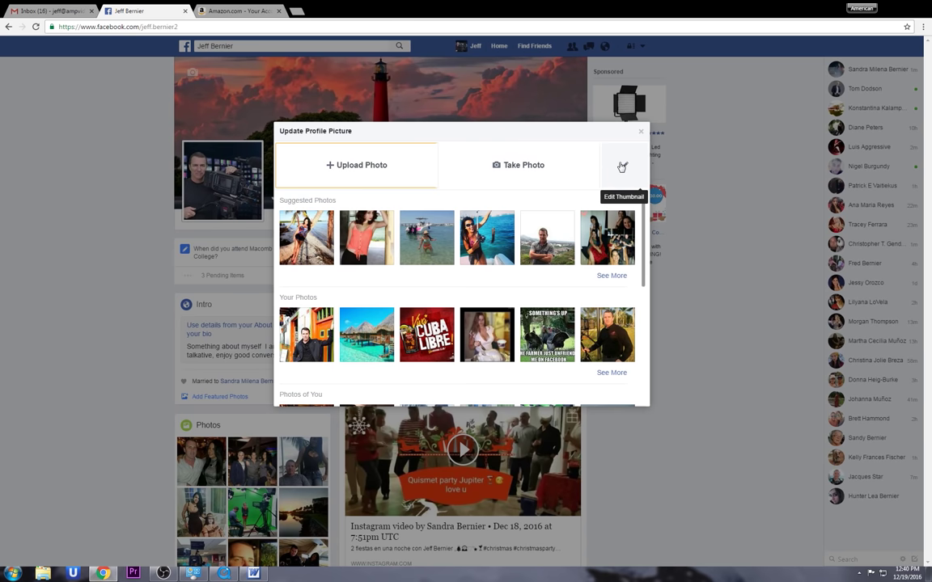
pyautogui.click(344, 171)
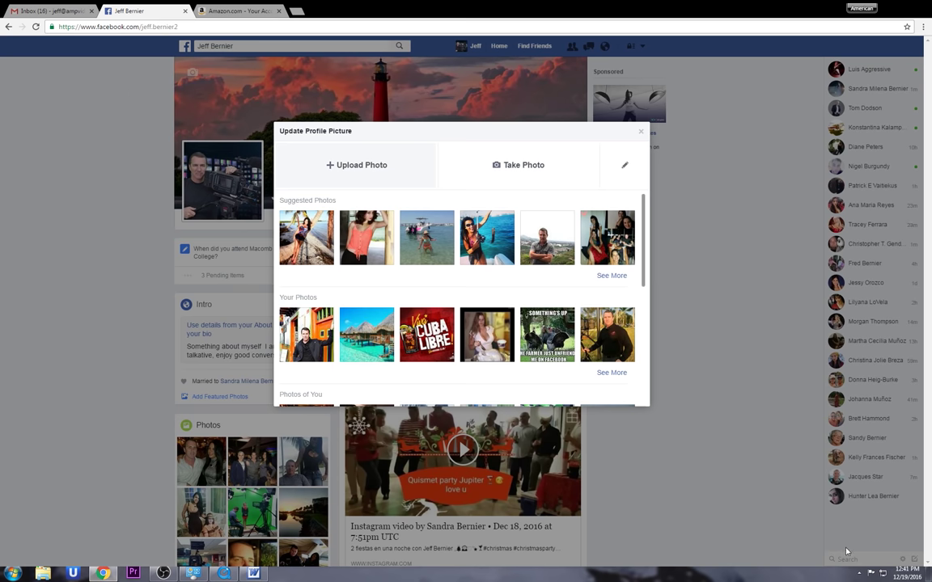
# - Choose the photo of the man beside the 4K camera from Your Photos and reposition it within the profile crop
pyautogui.click(307, 334)
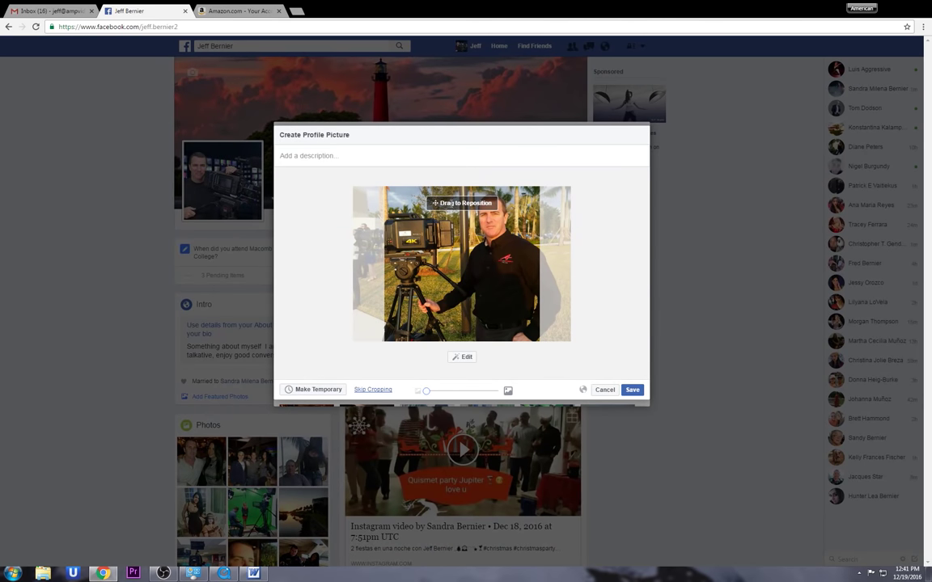
pyautogui.moveTo(419, 211); pyautogui.dragTo(508, 254)
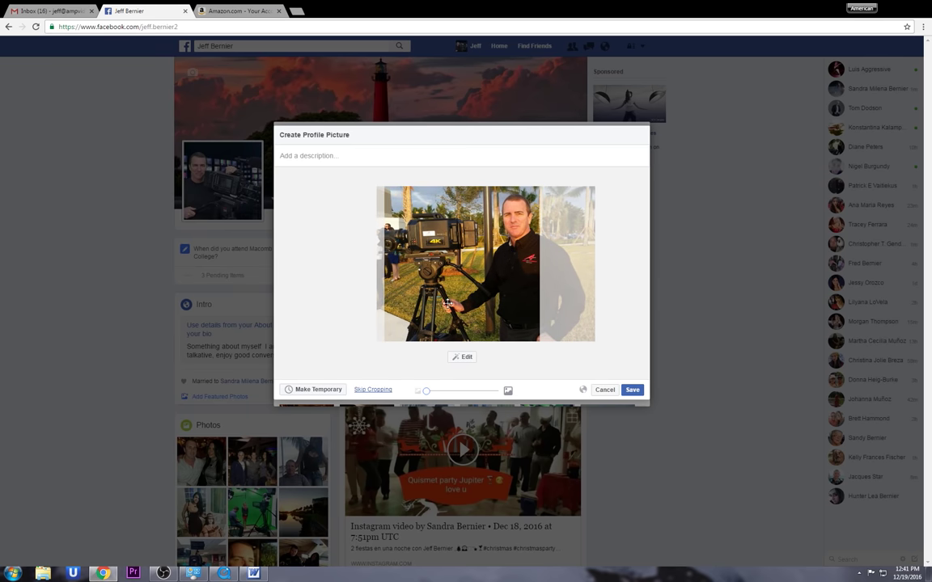
pyautogui.click(292, 157)
# - Open the photo for editing, try the Vintage and Snow filters, and view the text options
pyautogui.click(465, 358)
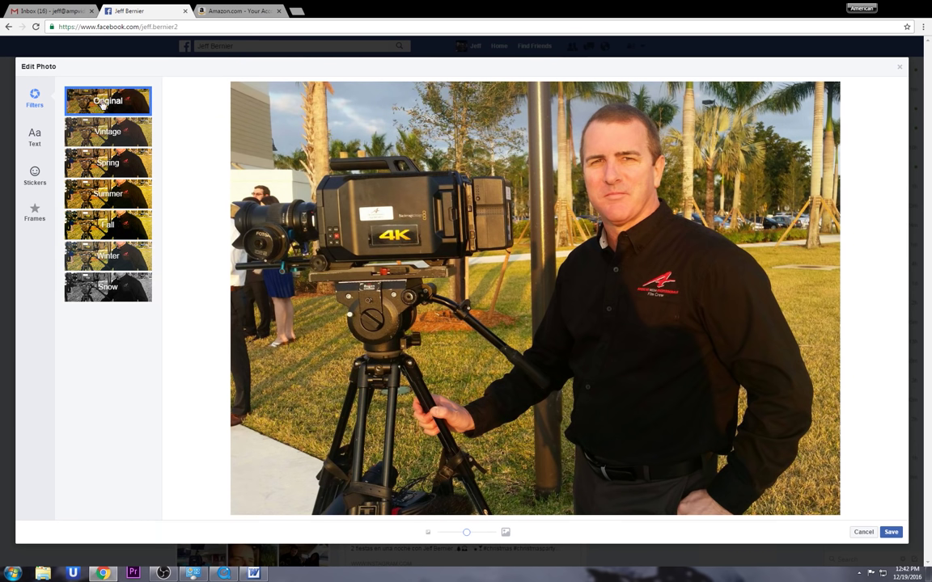
pyautogui.click(107, 139)
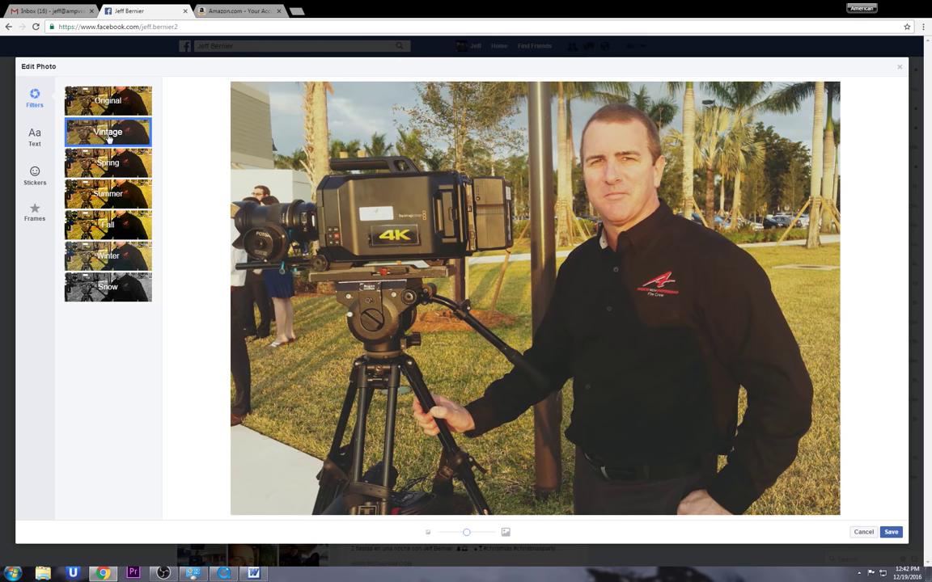
pyautogui.click(113, 289)
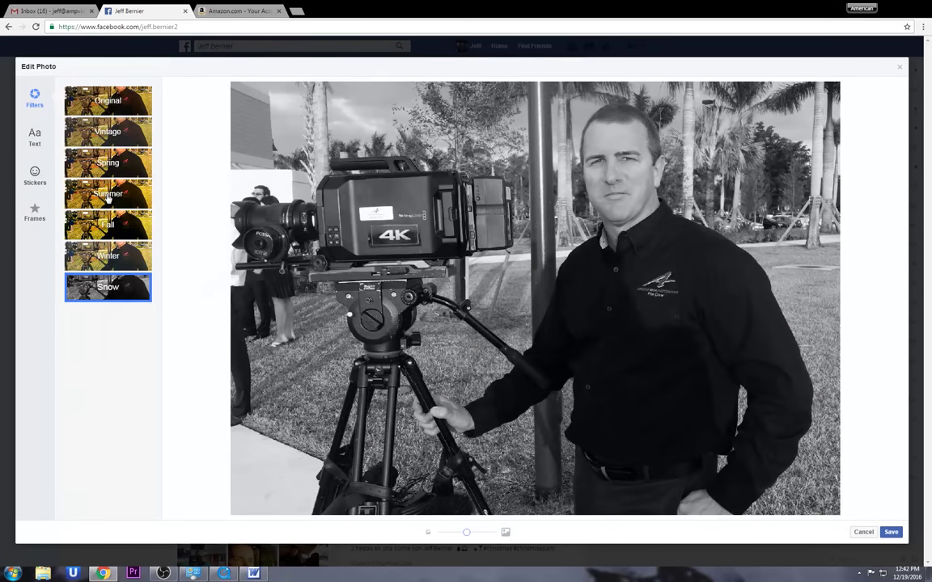
pyautogui.click(34, 139)
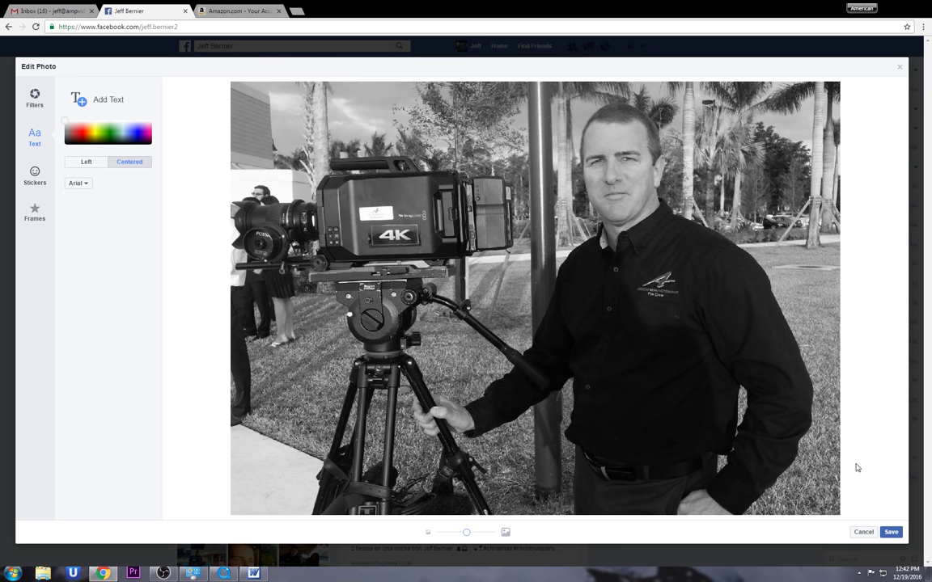
# - Discard the photo edits and leave the profile picture update without saving
pyautogui.click(864, 533)
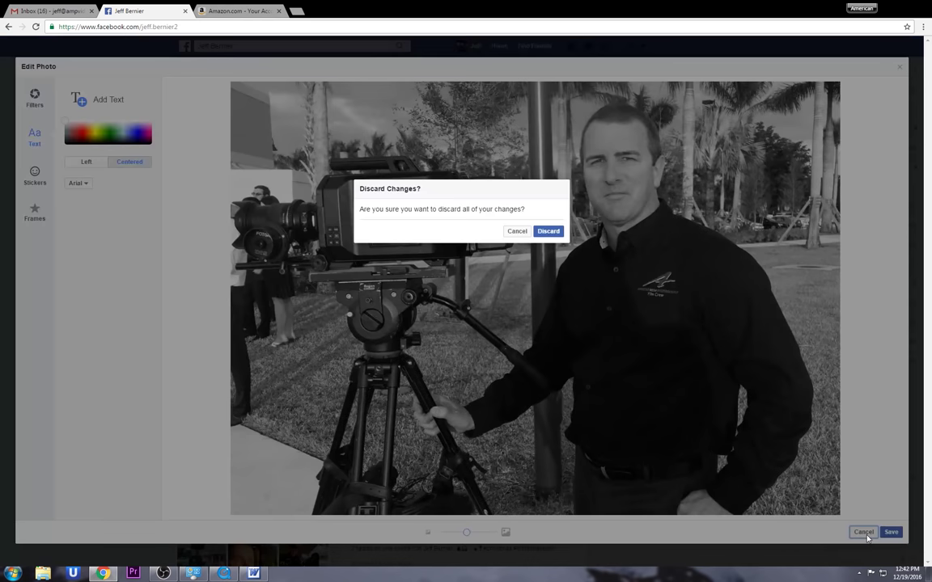
pyautogui.click(516, 231)
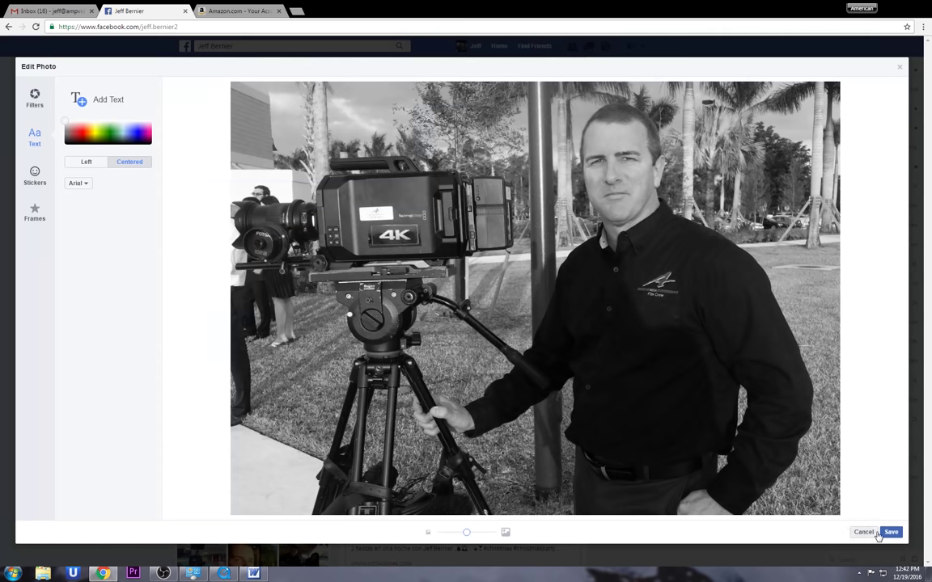
pyautogui.click(899, 68)
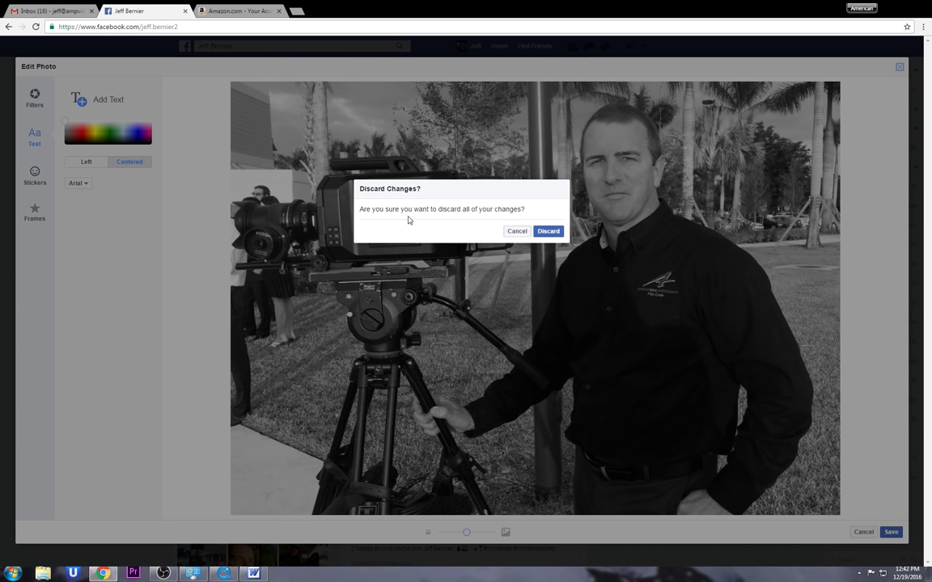
pyautogui.click(547, 234)
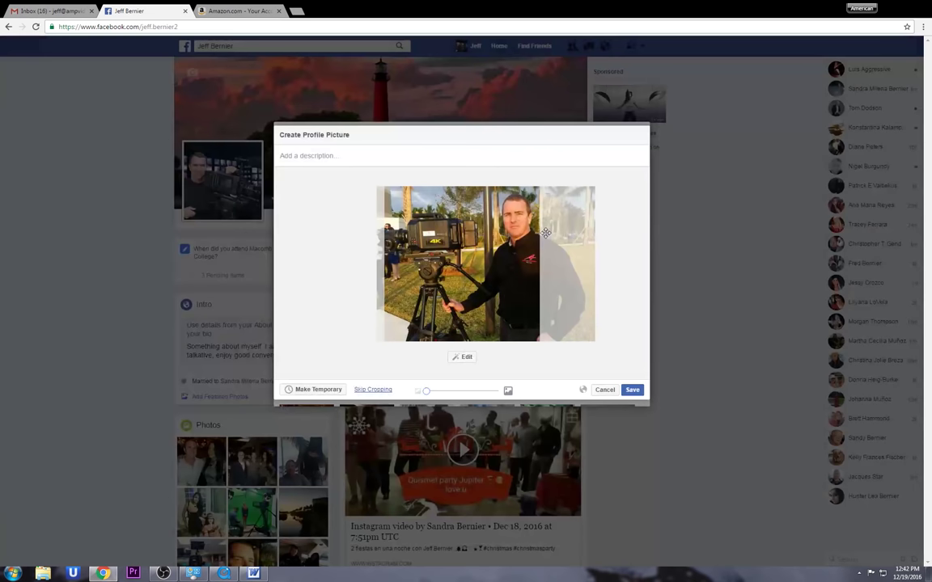
pyautogui.click(606, 391)
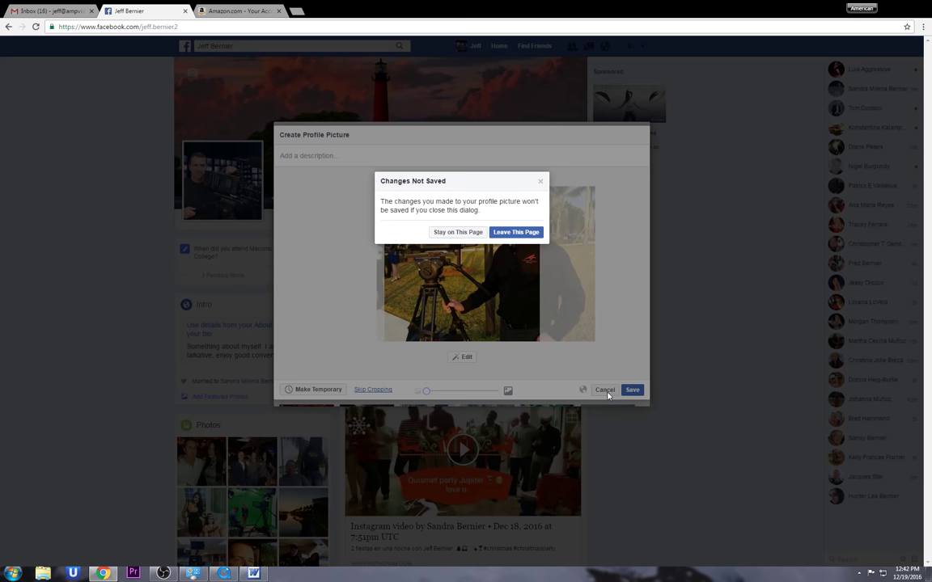
pyautogui.click(511, 233)
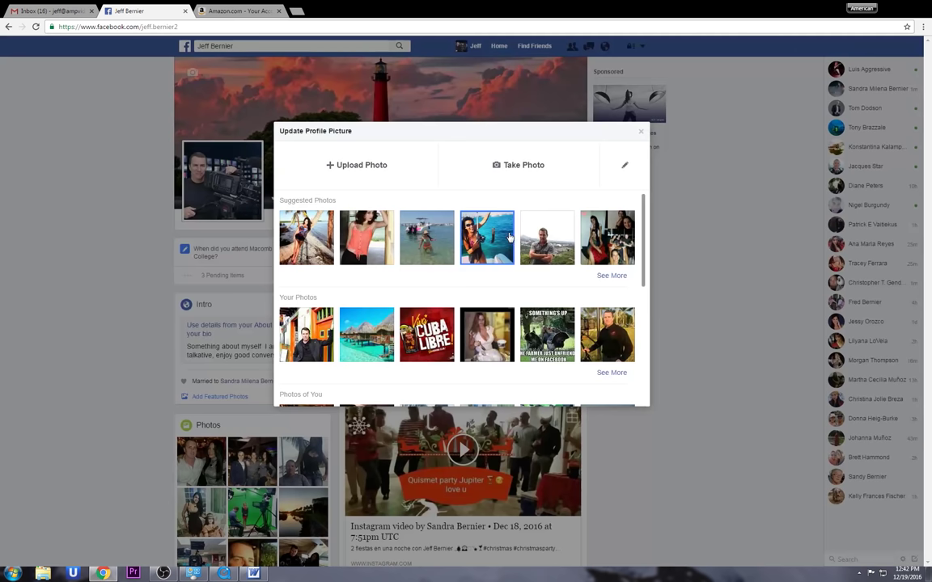
pyautogui.click(640, 133)
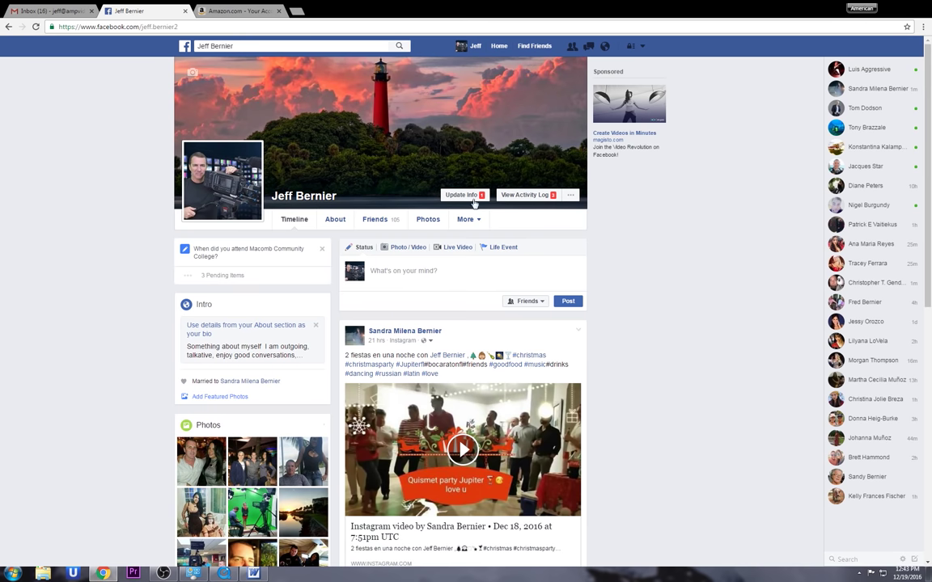
# - Look through the Timeline posts and preview the location tagged on the Food Shack Restaurant post, then return to the start of the profile
pyautogui.scroll(-3, 929, 343)
pyautogui.scroll(-10, 929, 344)
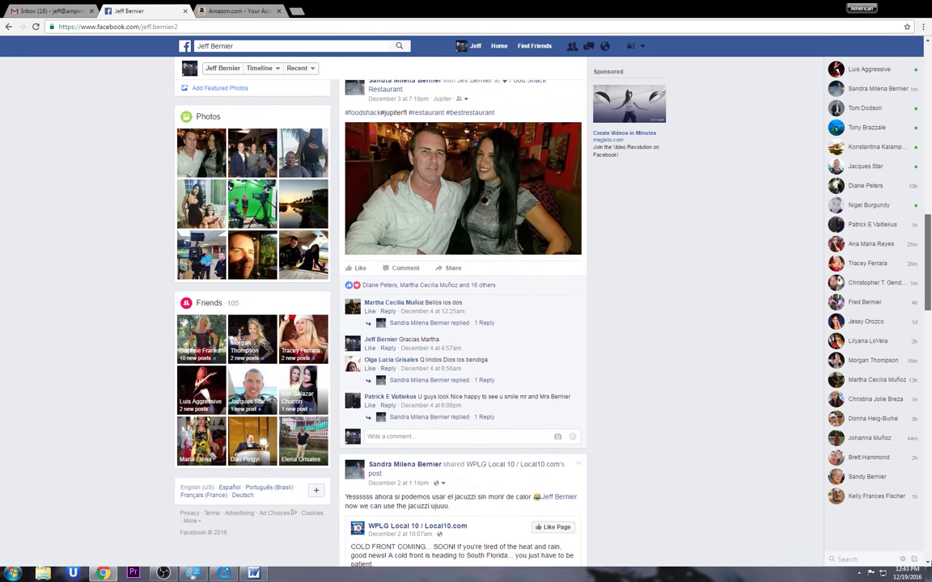
pyautogui.scroll(-3, 930, 542)
pyautogui.scroll(5, 930, 541)
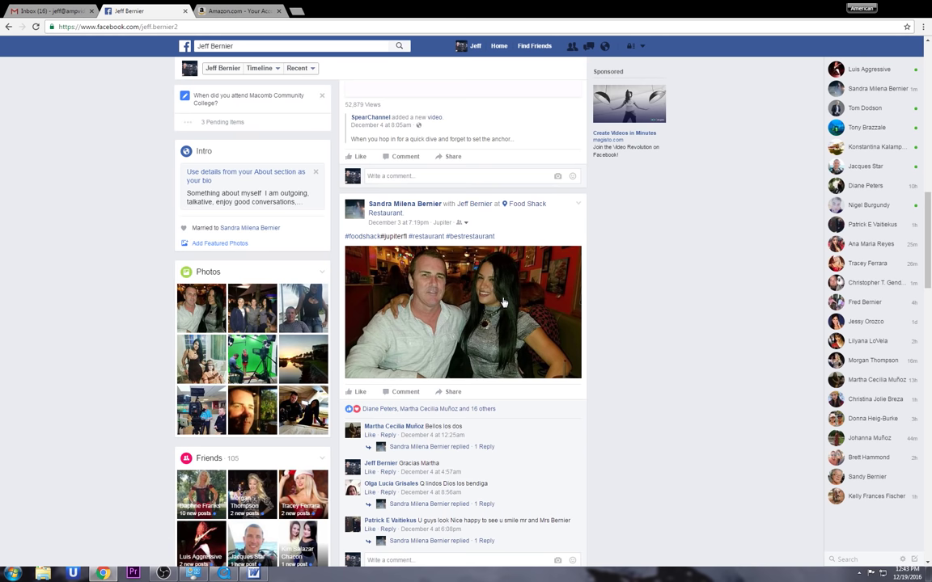
pyautogui.moveTo(461, 212)
pyautogui.scroll(1, 929, 241)
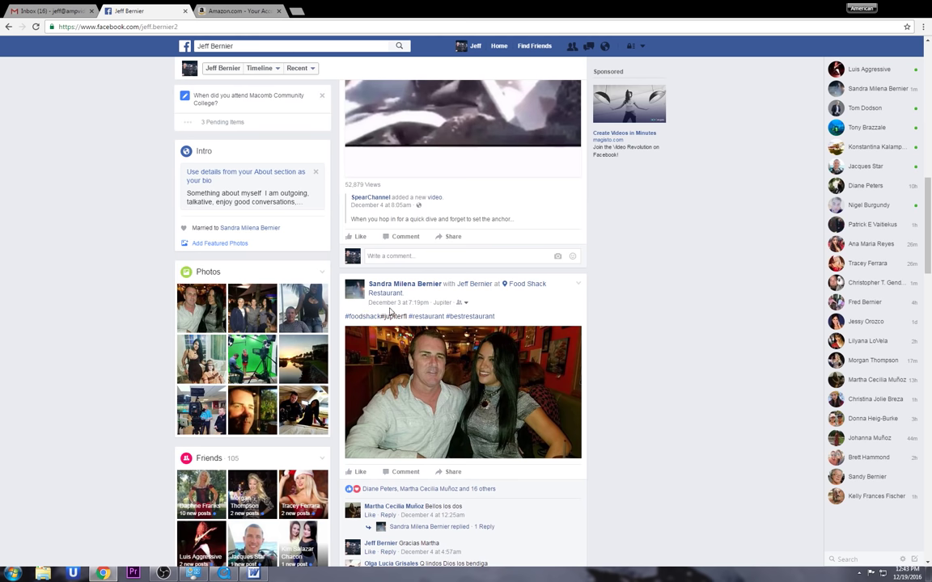
pyautogui.moveTo(442, 308)
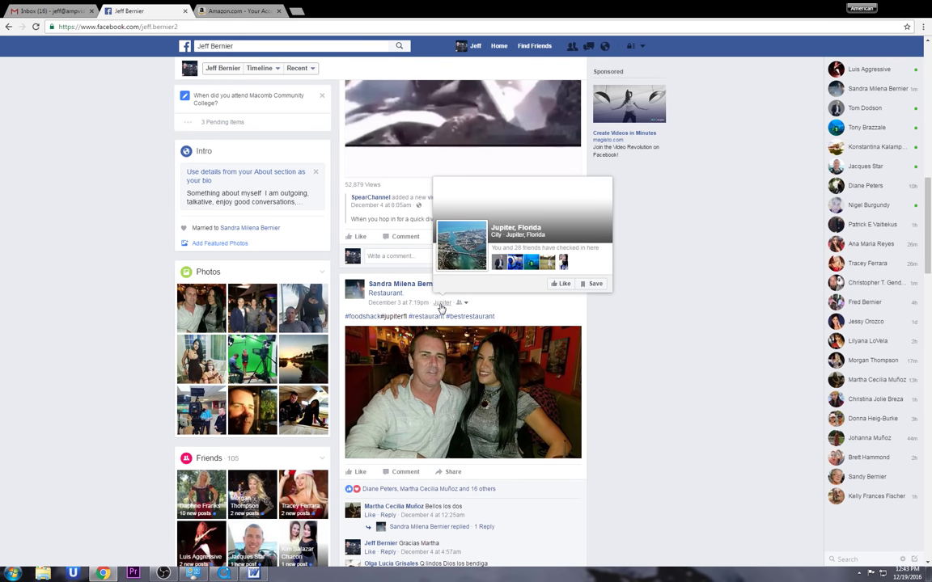
pyautogui.moveTo(915, 263); pyautogui.dragTo(914, 70)
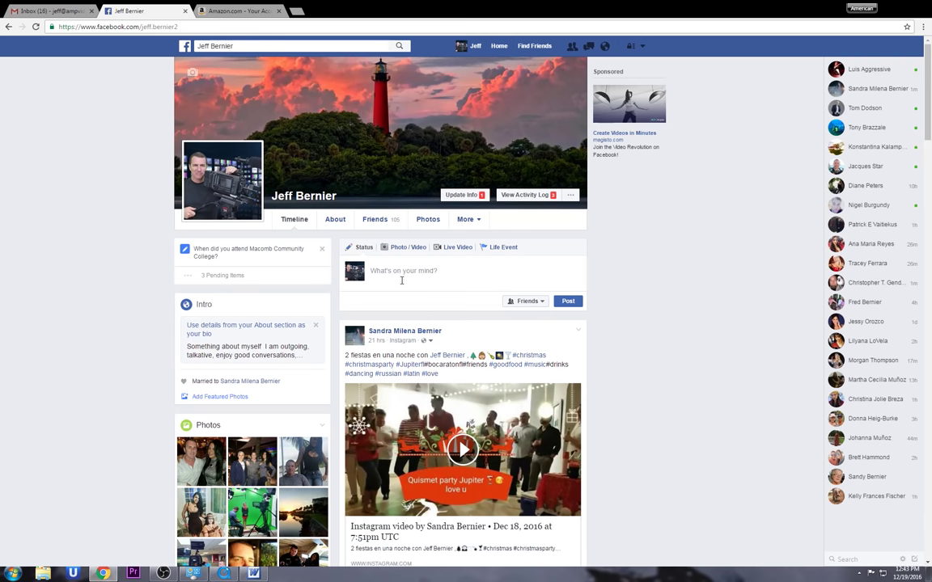
# - Write the status update "Making a training video for Facebook for Seniors" on the Timeline without posting it
pyautogui.click(402, 273)
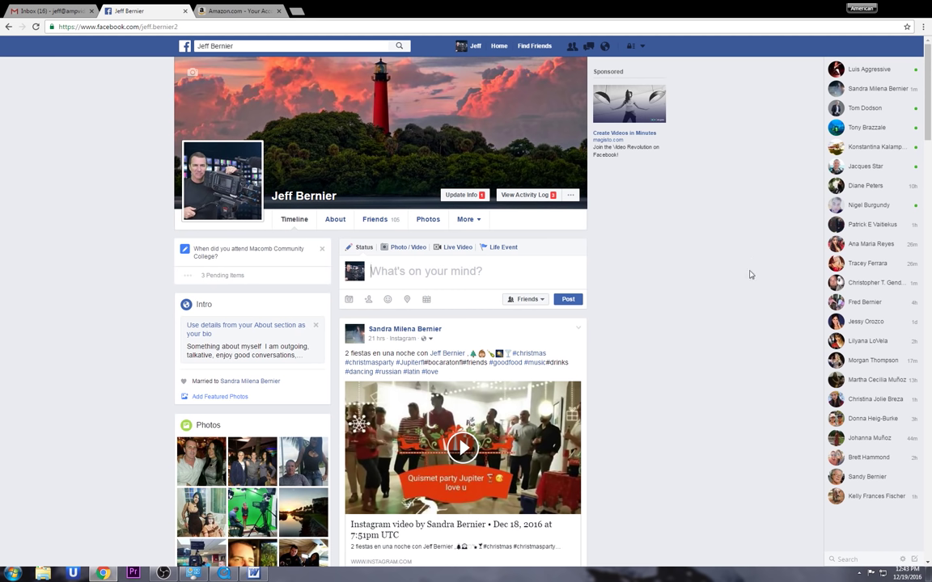
pyautogui.write('Making ')
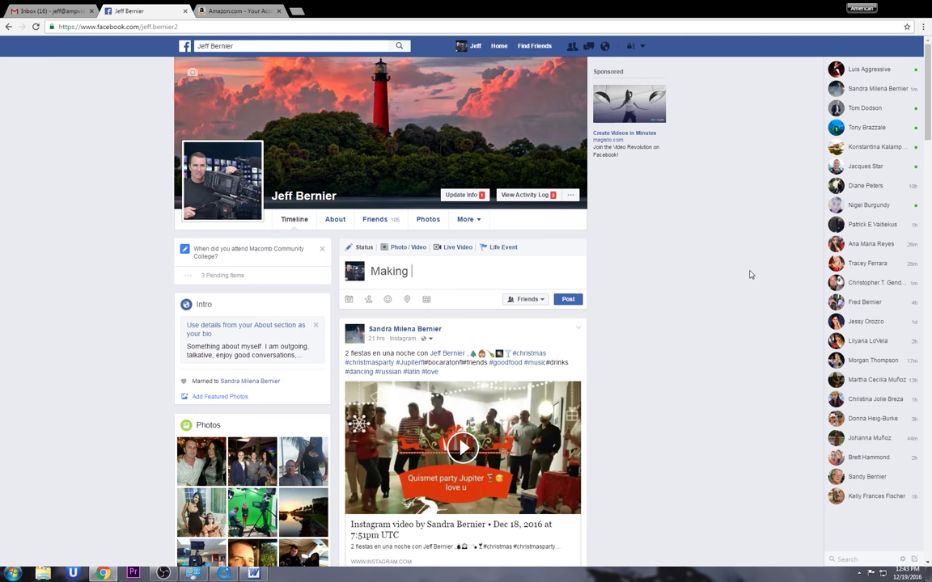
pyautogui.write('a traini')
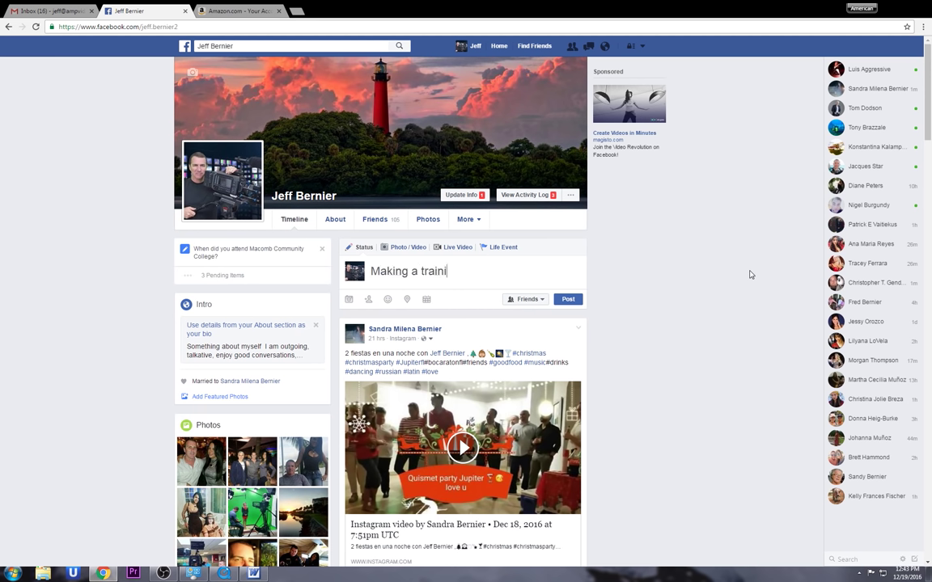
pyautogui.write('ng video for ')
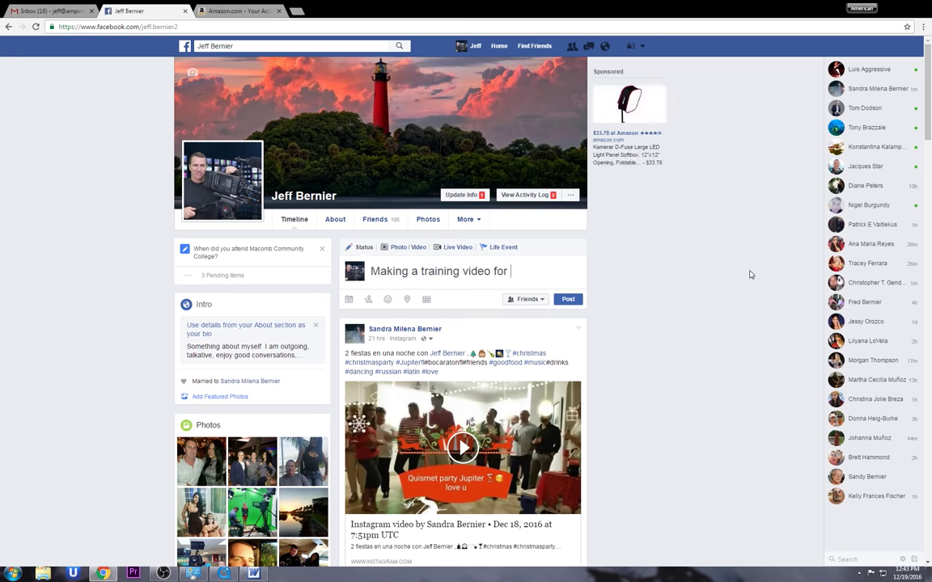
pyautogui.write('Facebook for Seniors')
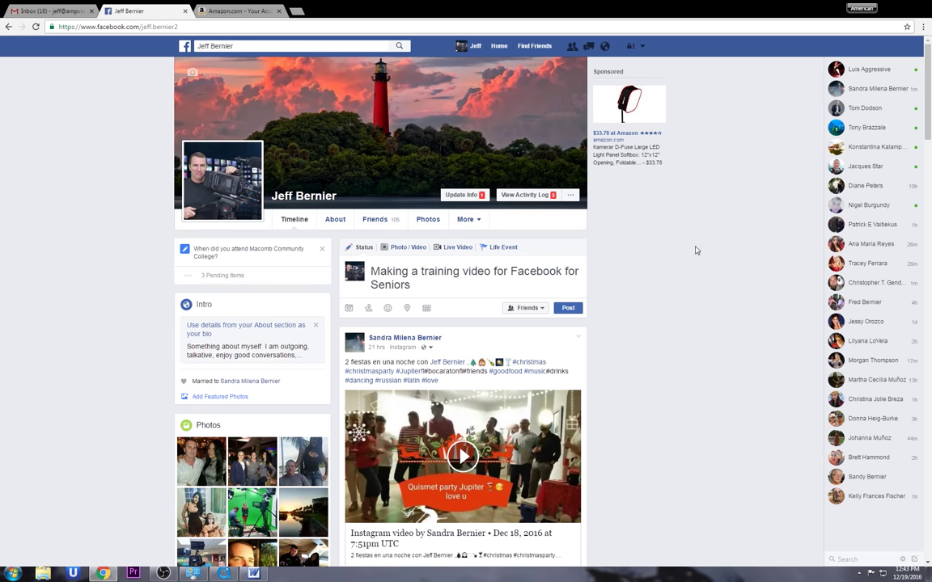
# - Try the status update's photo option and look up a friend to tag, clearing the name without tagging anyone
pyautogui.click(348, 310)
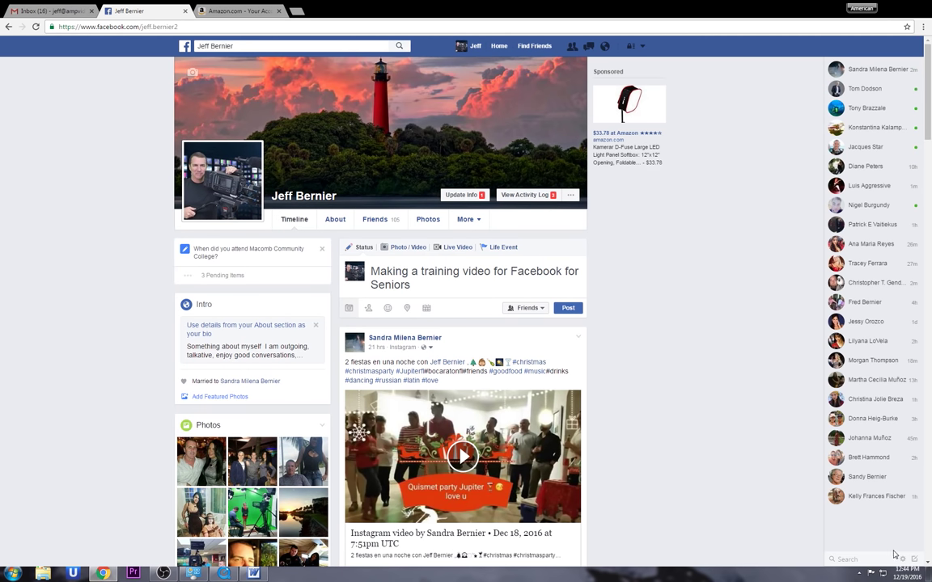
pyautogui.press('Tab')
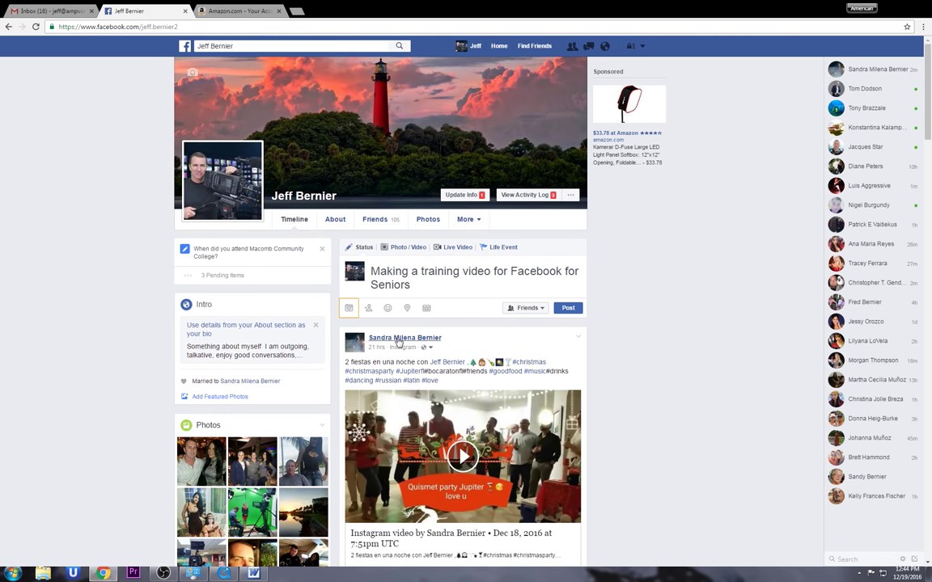
pyautogui.click(369, 309)
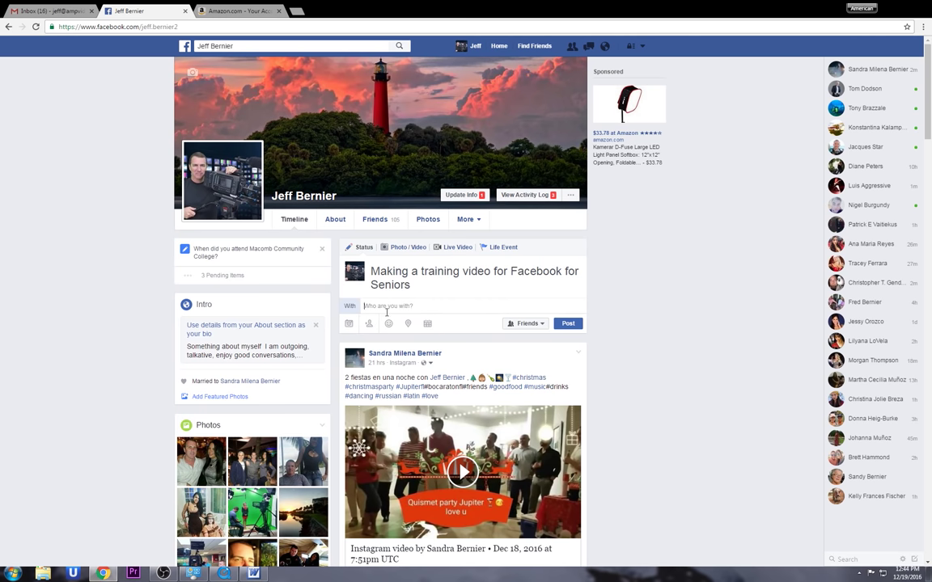
pyautogui.write('sand')
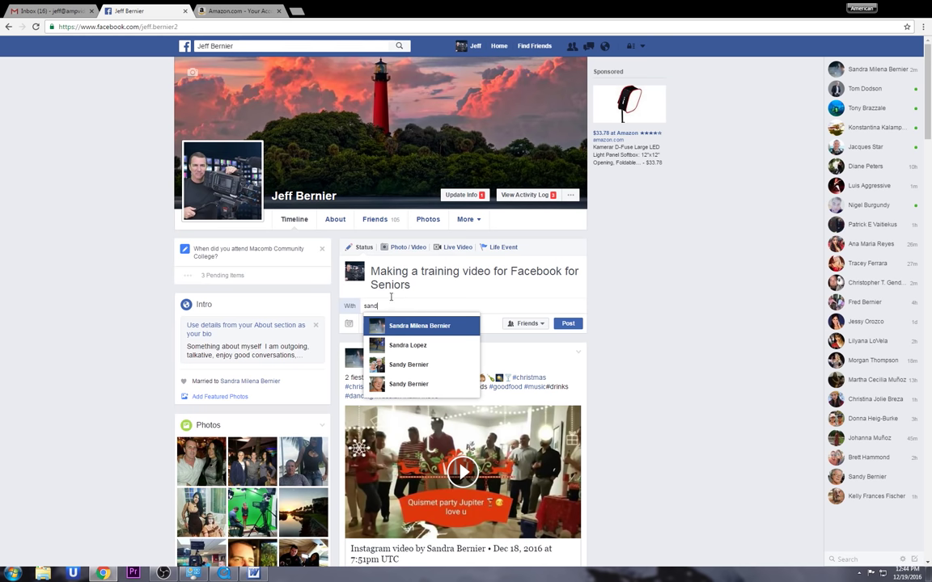
pyautogui.moveTo(378, 306); pyautogui.dragTo(365, 305)
pyautogui.press('BackSpace')
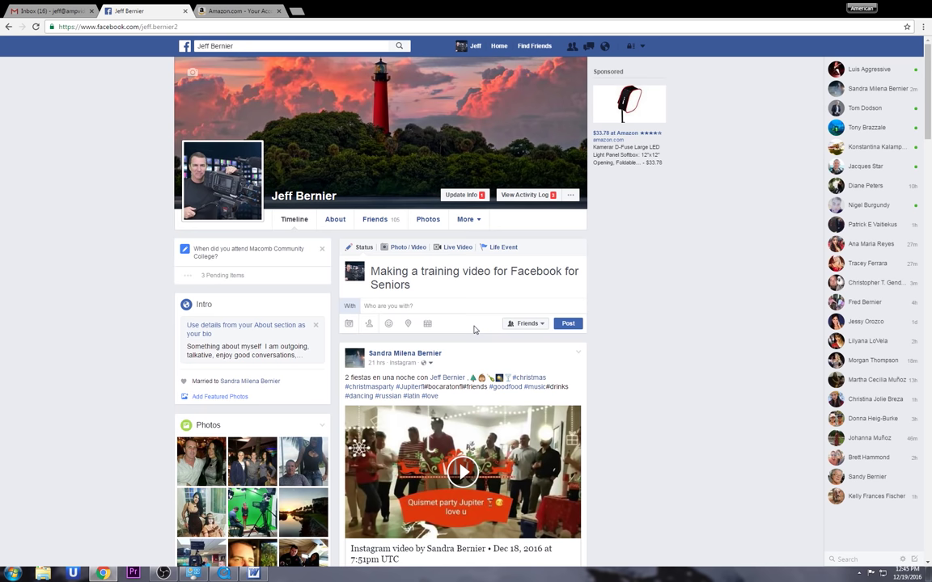
# - Publish the status update with its audience set to Only Me, and view the audience options on the published post
pyautogui.click(542, 324)
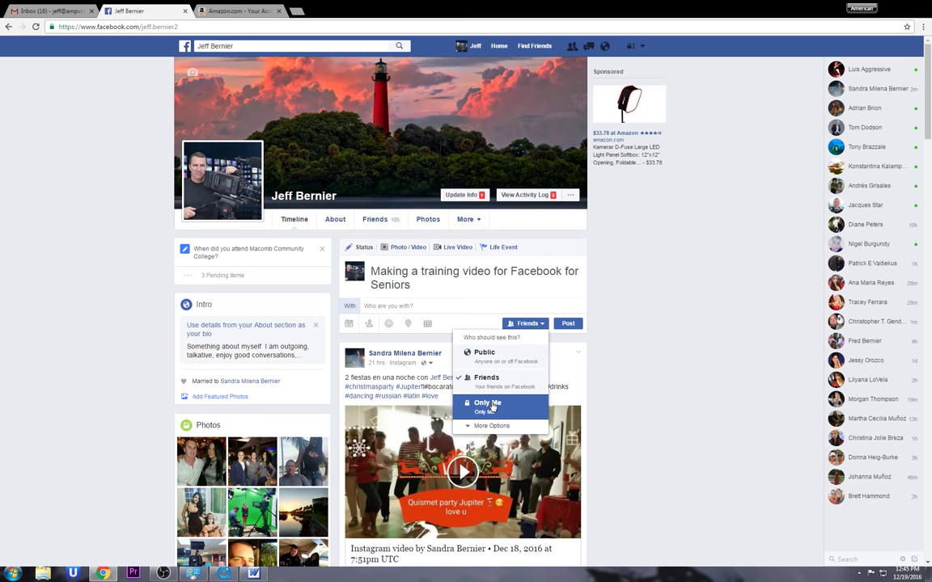
pyautogui.click(488, 404)
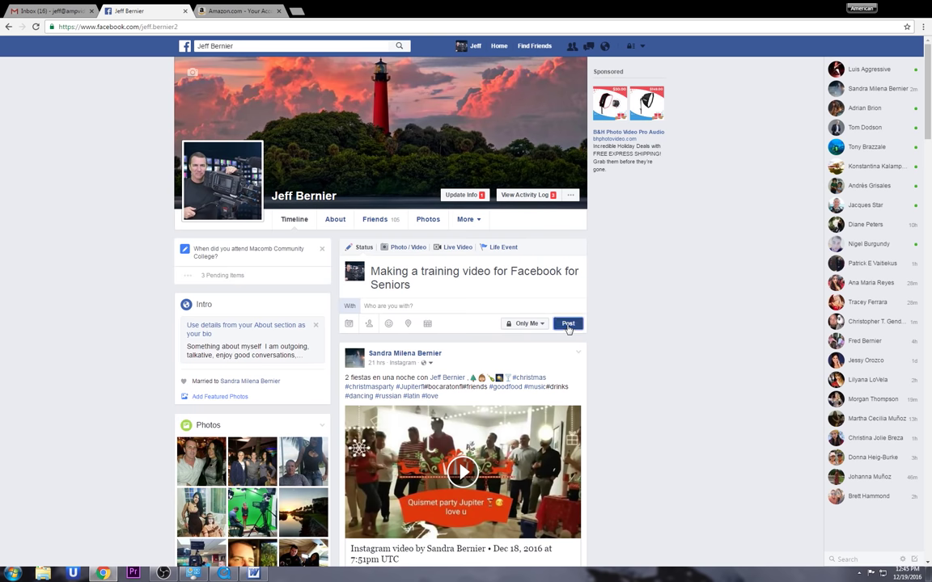
pyautogui.click(567, 324)
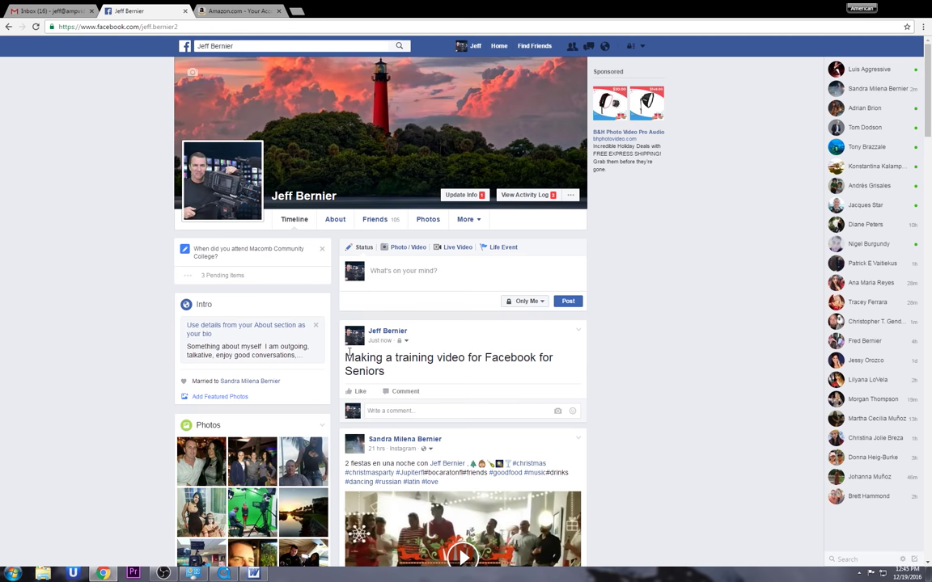
pyautogui.click(406, 342)
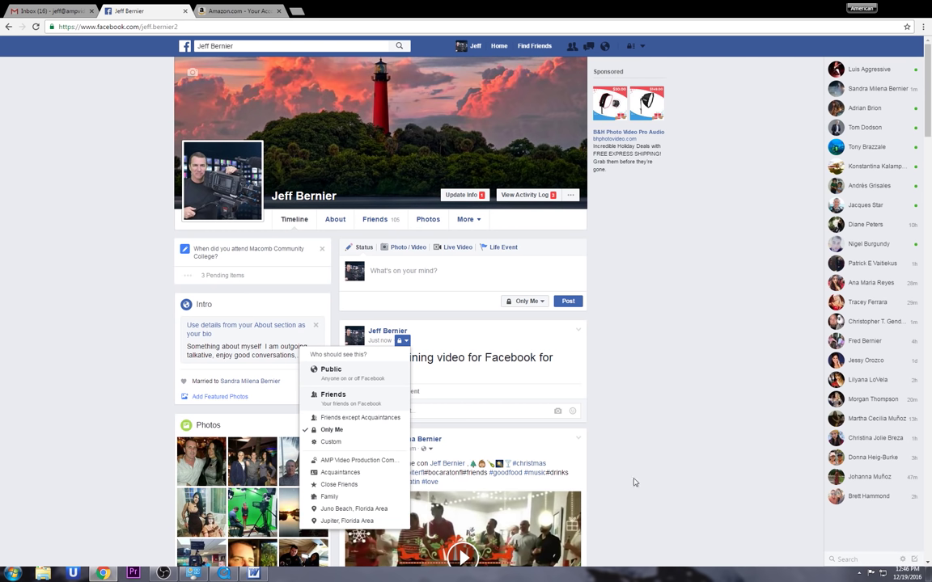
pyautogui.click(645, 330)
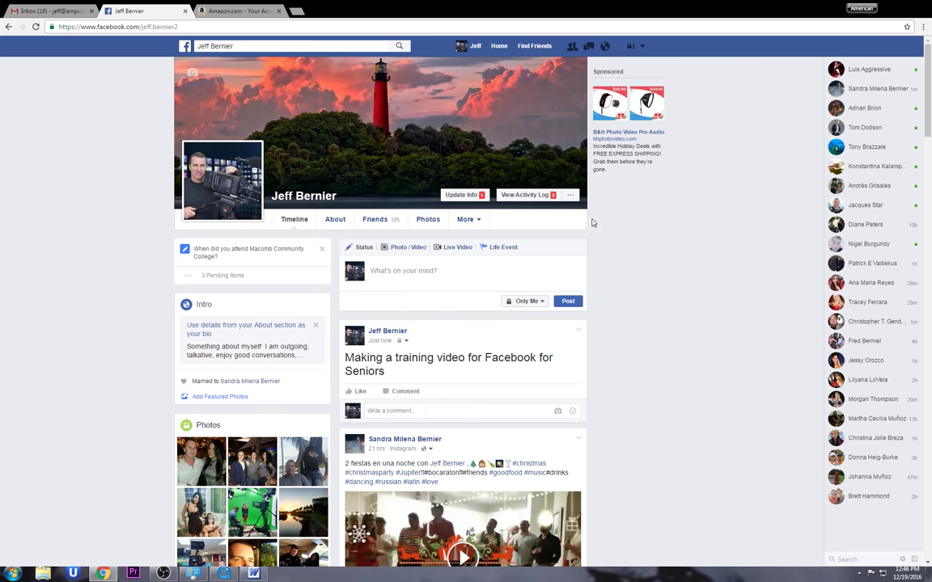
# - Delete the "Making a training video for Facebook for Seniors" post from the Timeline
pyautogui.click(577, 333)
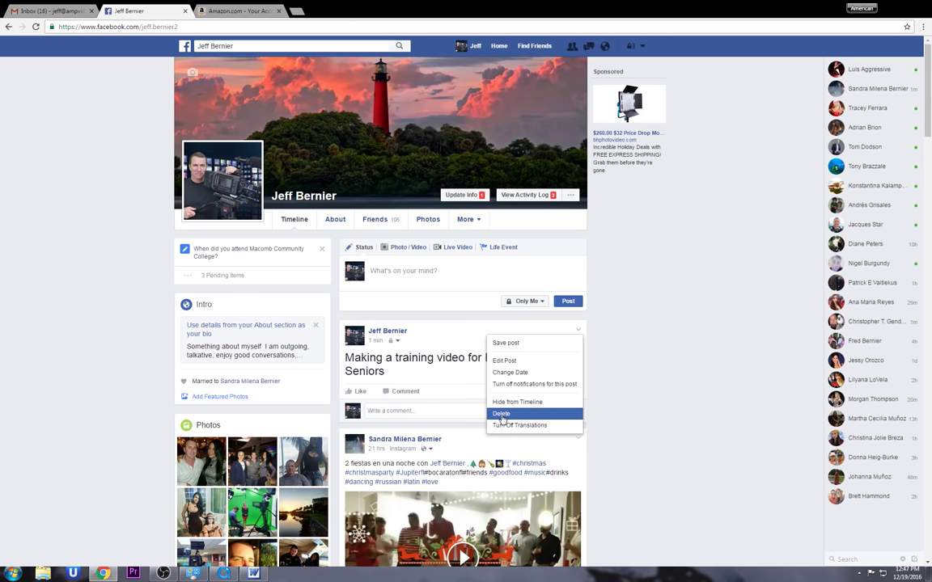
pyautogui.click(500, 416)
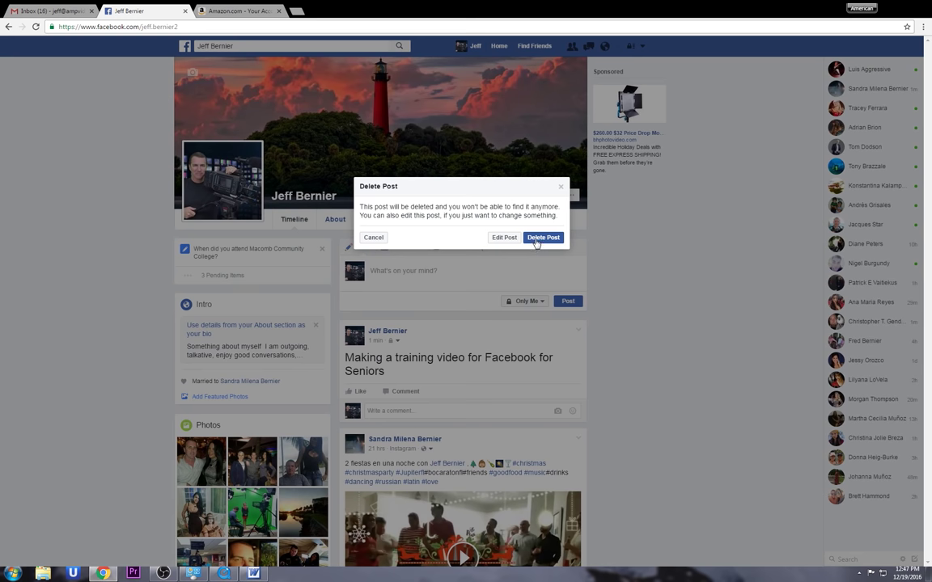
pyautogui.click(536, 238)
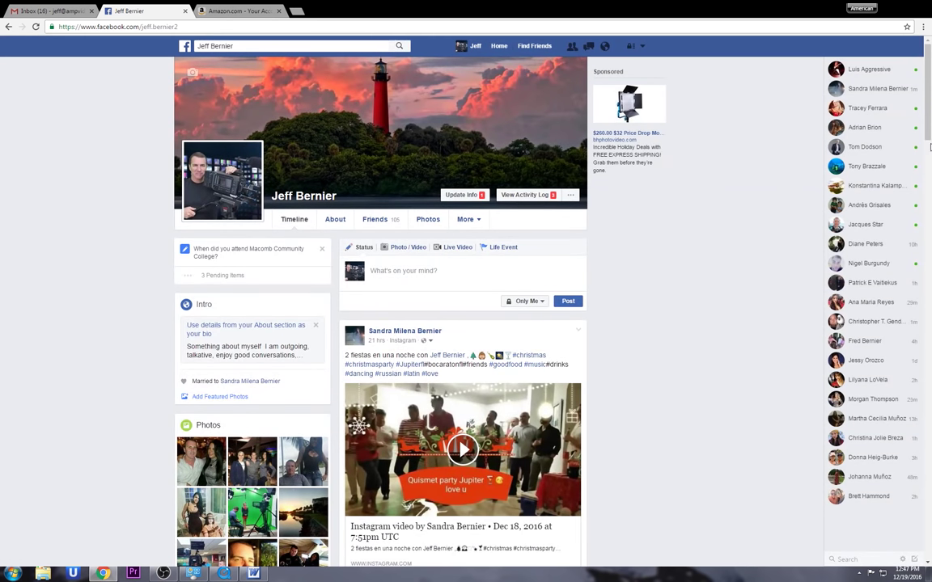
# - Open the photo in the Food Shack Restaurant post, tag the woman in it with her name, and close the photo
pyautogui.scroll(-2, 930, 152)
pyautogui.moveTo(929, 142); pyautogui.dragTo(930, 277)
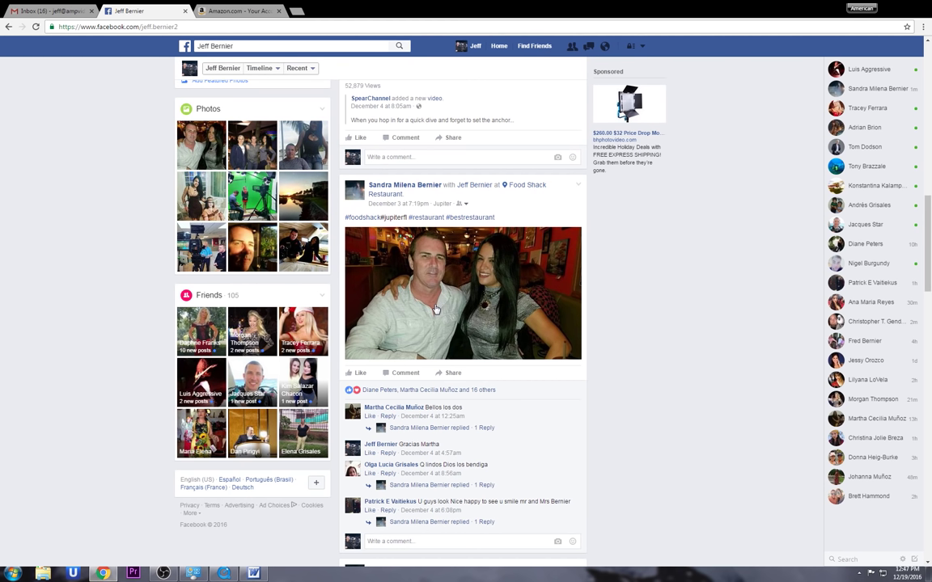
pyautogui.click(483, 273)
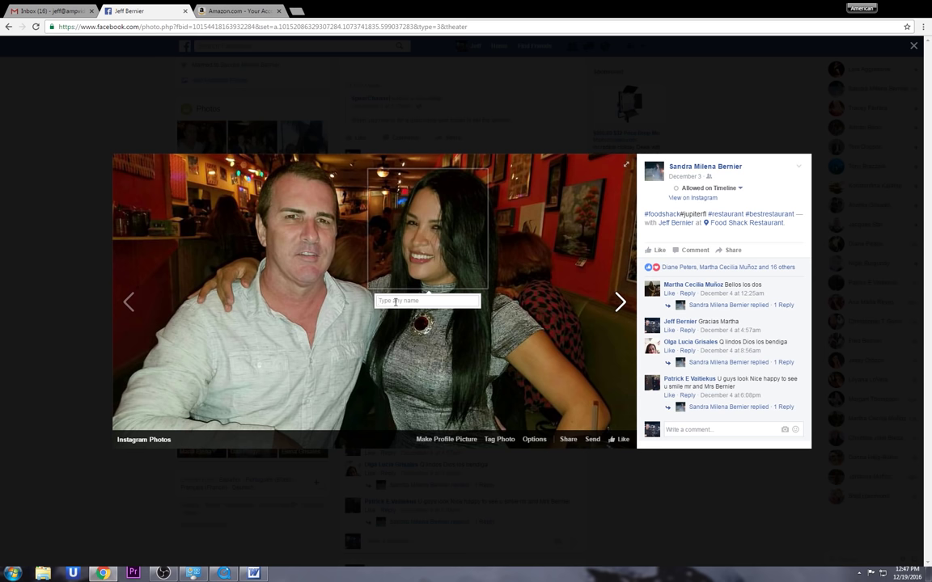
pyautogui.press('Escape')
pyautogui.click(499, 440)
pyautogui.press('Escape')
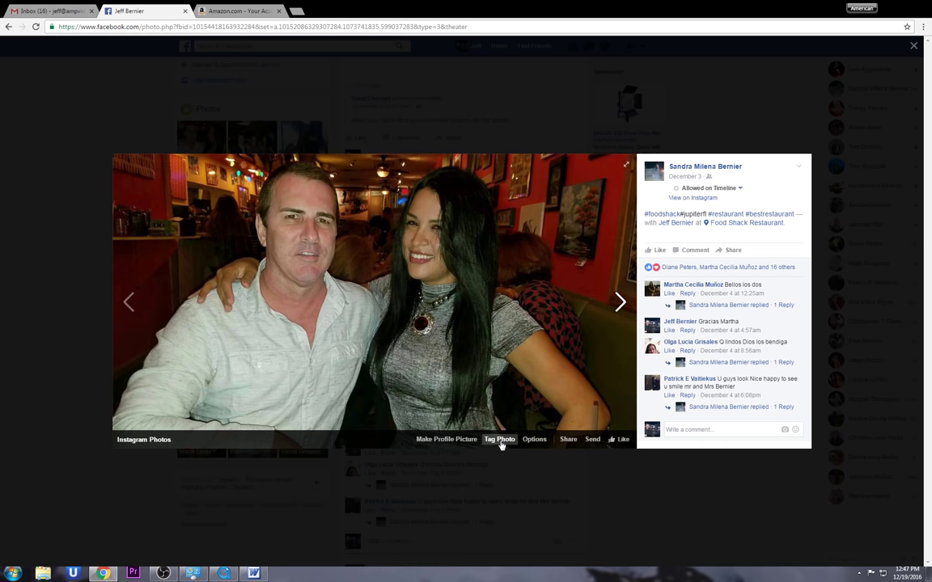
pyautogui.click(502, 439)
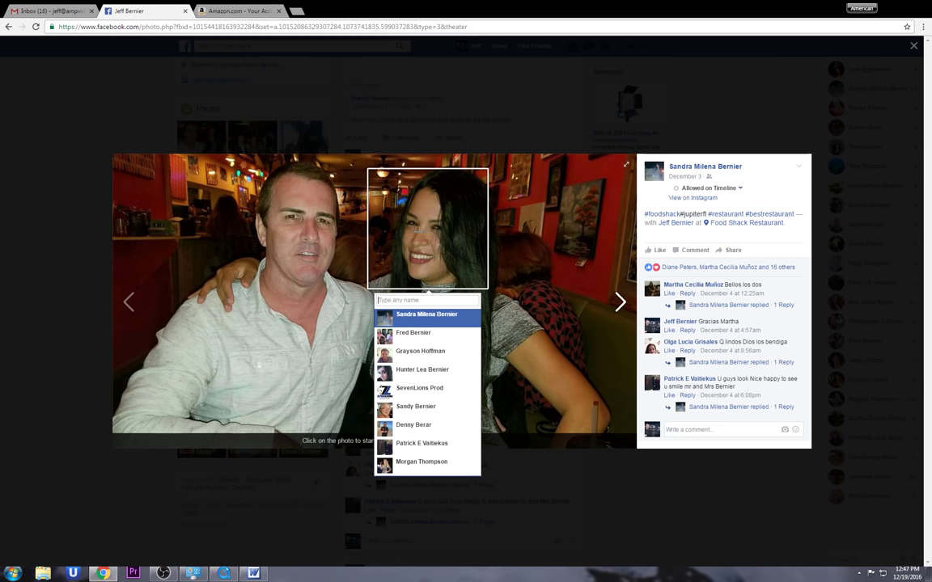
pyautogui.click(427, 318)
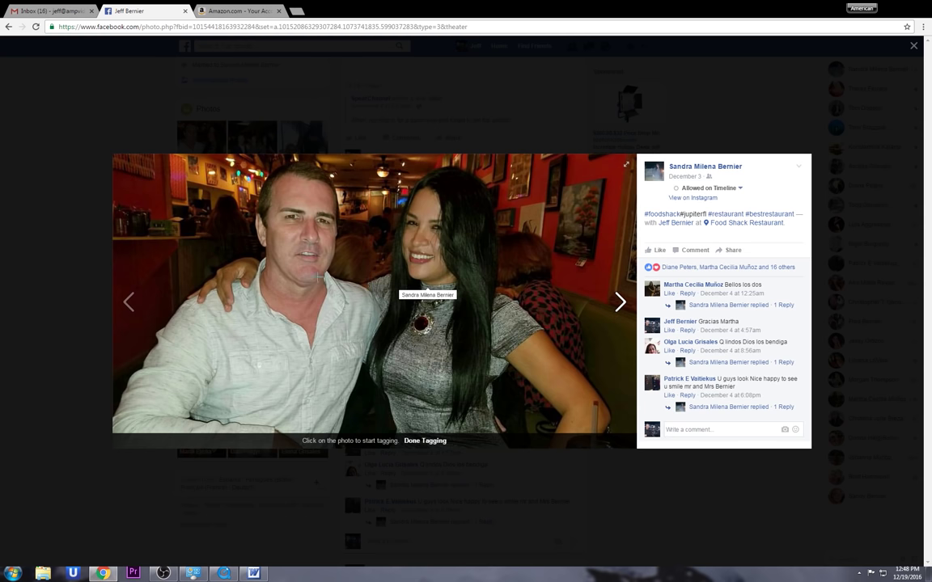
pyautogui.click(367, 493)
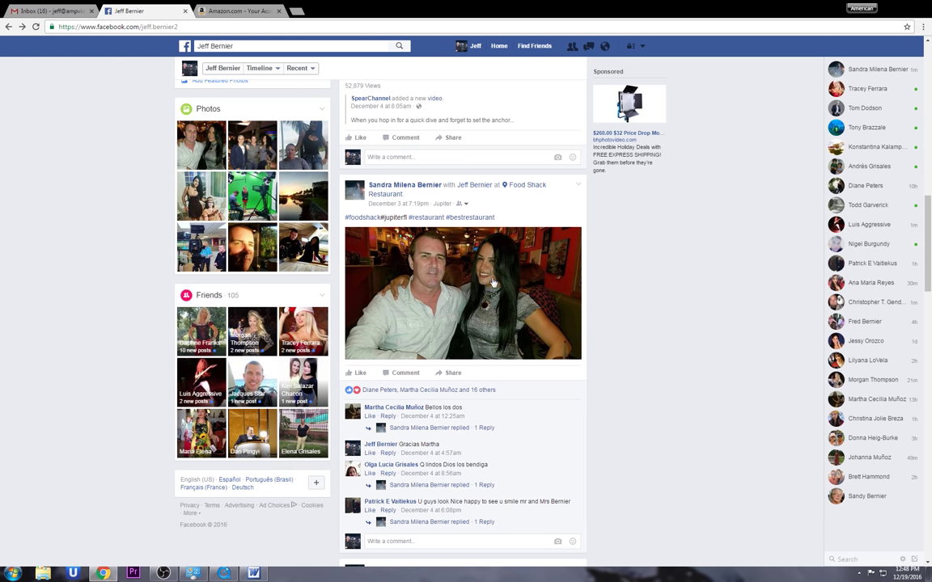
# - Reopen the Food Shack Restaurant photo to check its tags, and go to the profile tagged in its caption
pyautogui.click(492, 283)
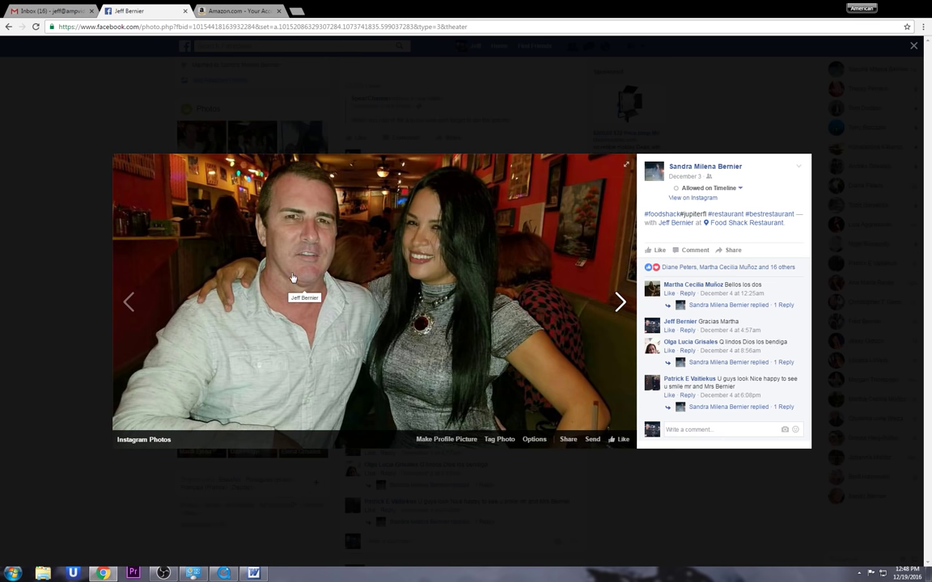
pyautogui.click(503, 441)
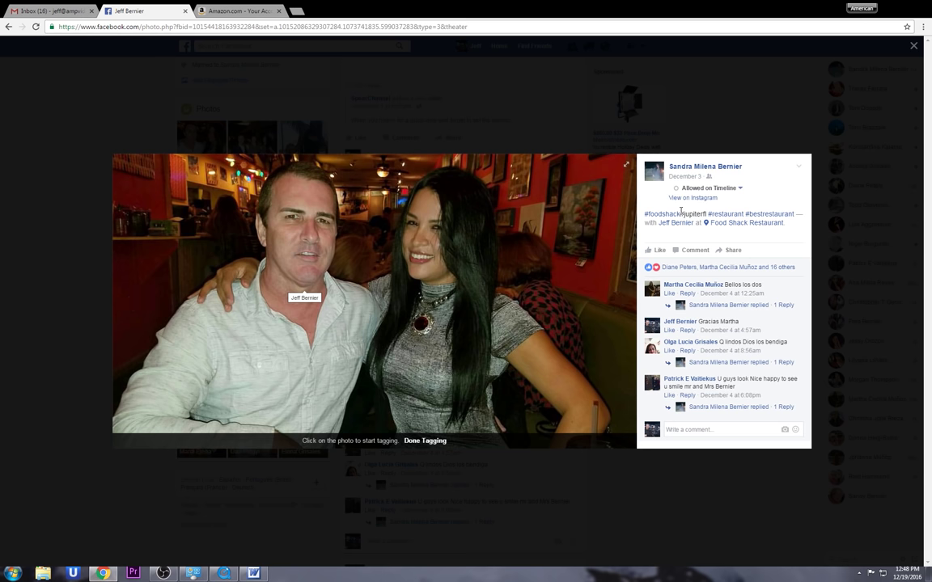
pyautogui.click(676, 223)
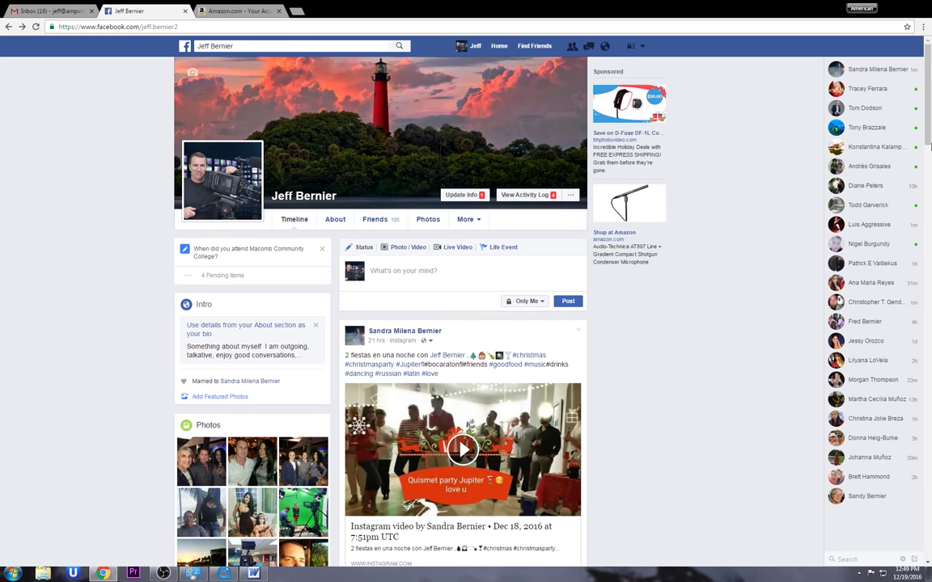
# - Look through the profile's Timeline posts and its Photos of You collection, and return to the Timeline
pyautogui.scroll(-1, 929, 133)
pyautogui.scroll(-3, 927, 132)
pyautogui.scroll(3, 922, 127)
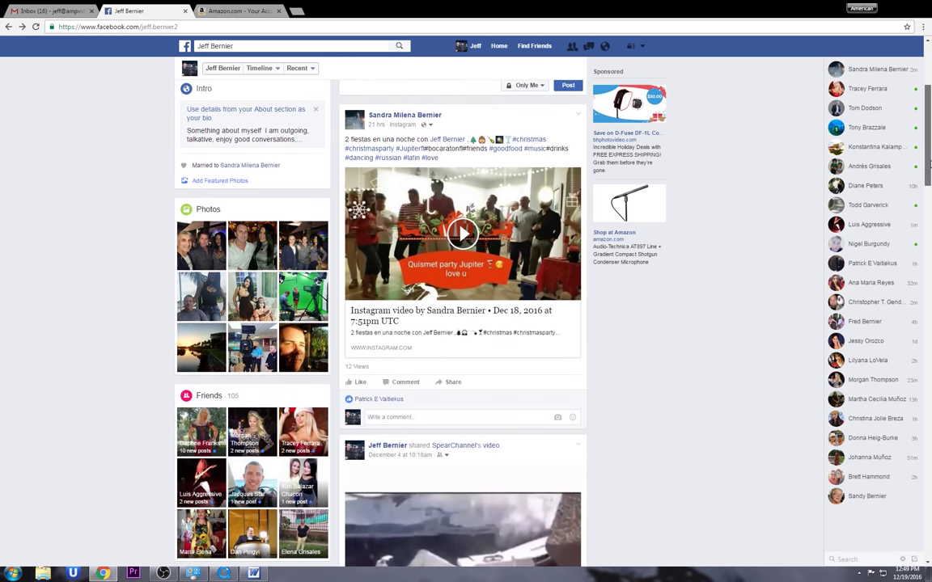
pyautogui.scroll(1, 920, 127)
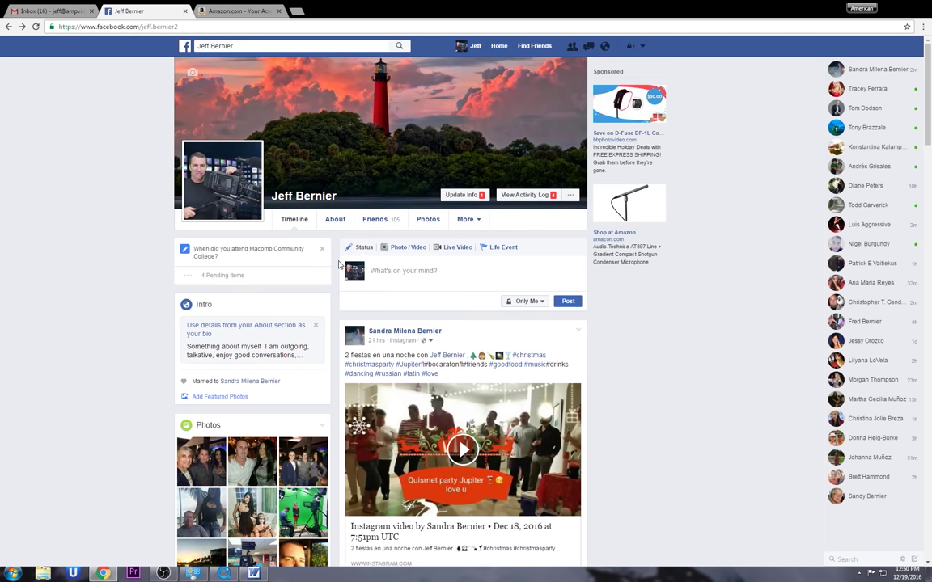
pyautogui.click(429, 221)
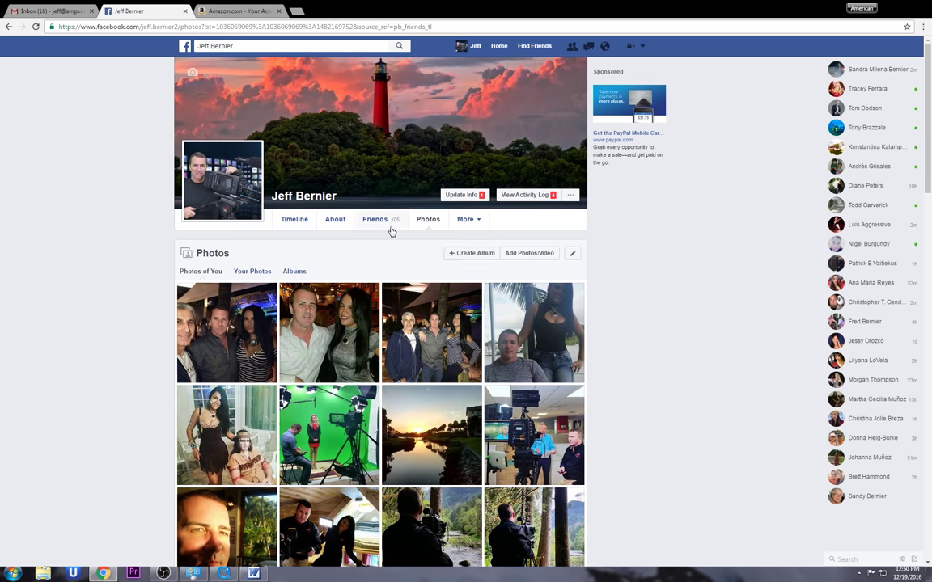
pyautogui.click(427, 219)
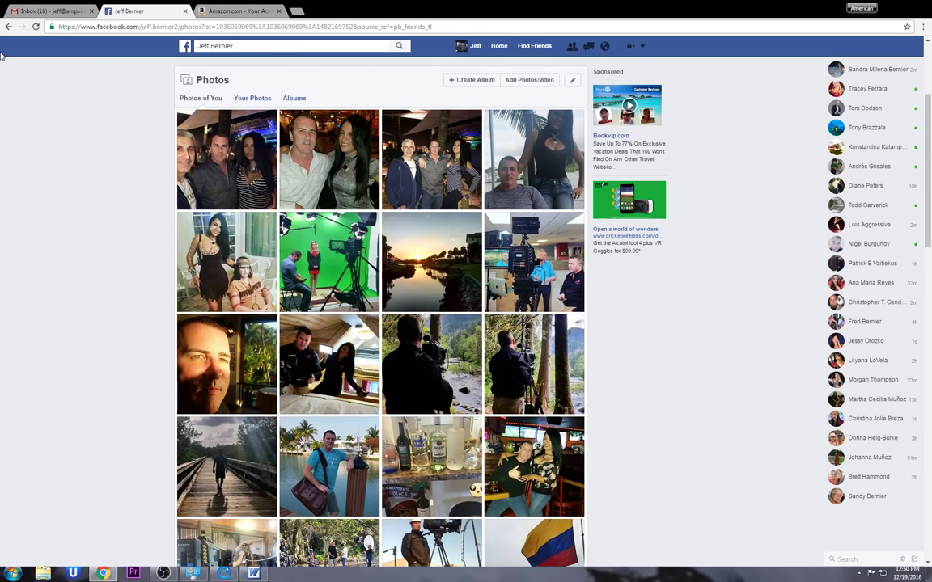
pyautogui.click(8, 26)
pyautogui.click(7, 28)
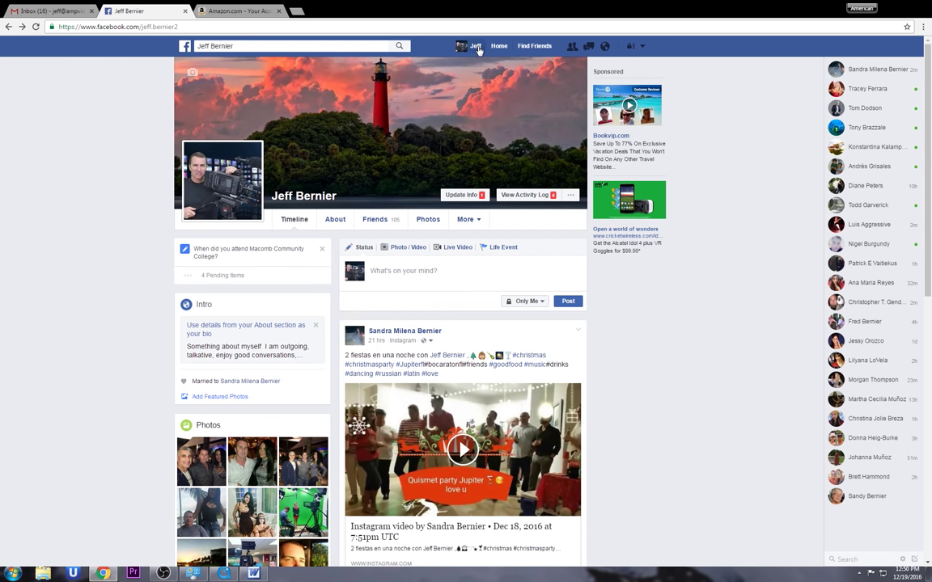
# - Go to the News Feed and briefly play the shared Conservative Post video before pausing it
pyautogui.click(185, 46)
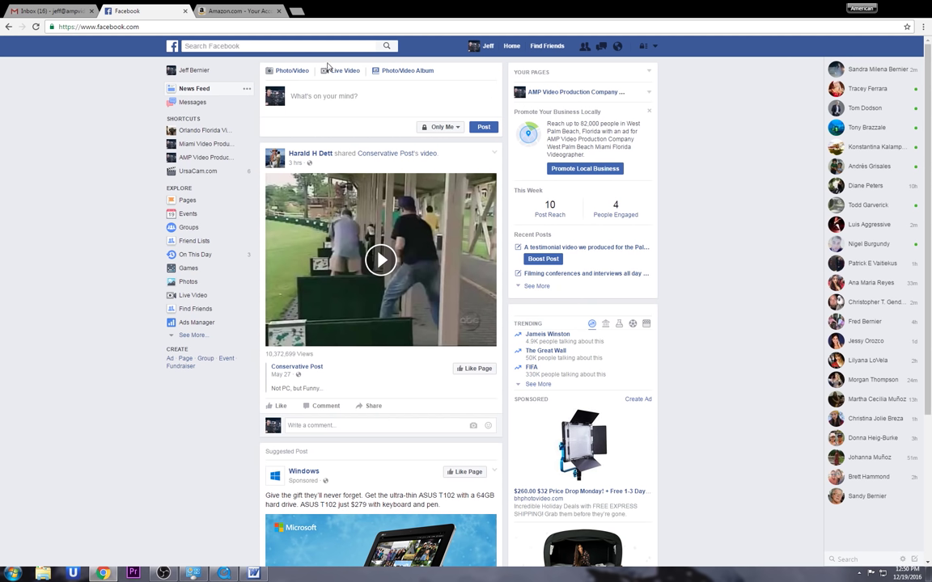
pyautogui.click(380, 260)
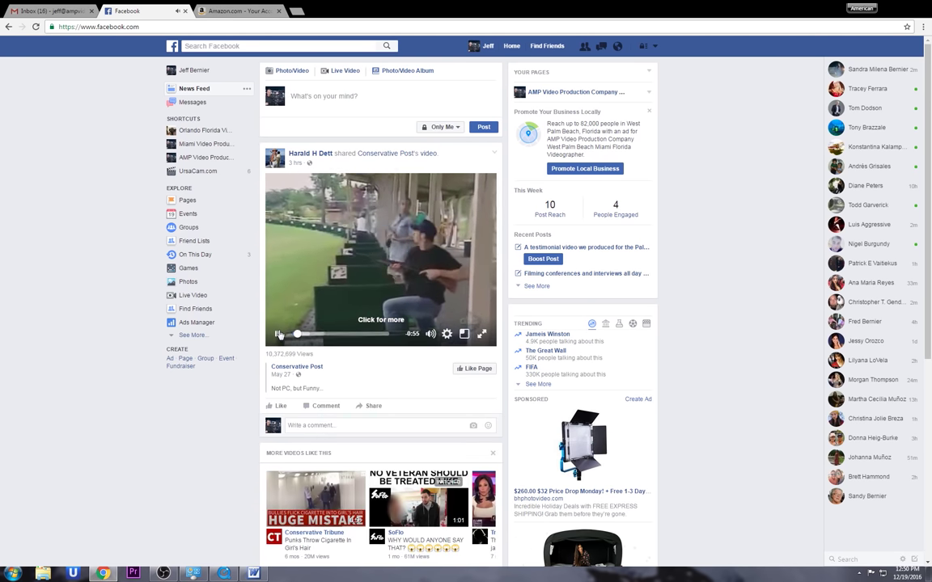
pyautogui.click(279, 334)
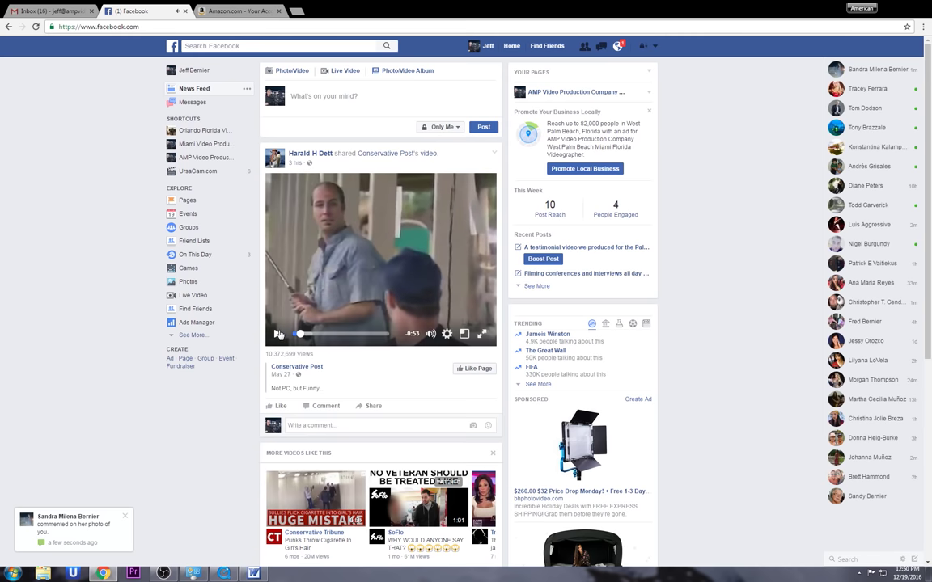
# - Post the comment "funny" on the shared Conservative Post video
pyautogui.click(323, 407)
pyautogui.click(304, 426)
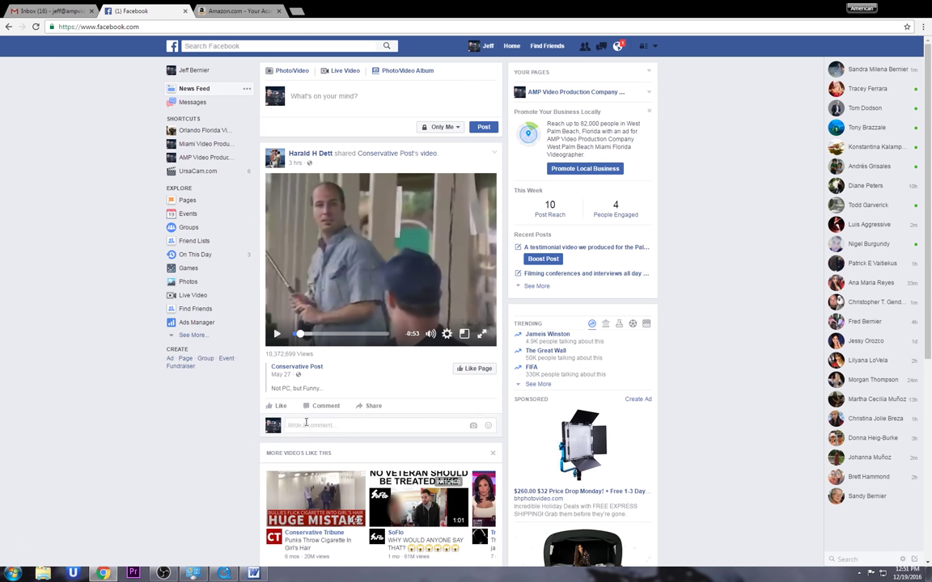
pyautogui.write('funny')
pyautogui.press('Return')
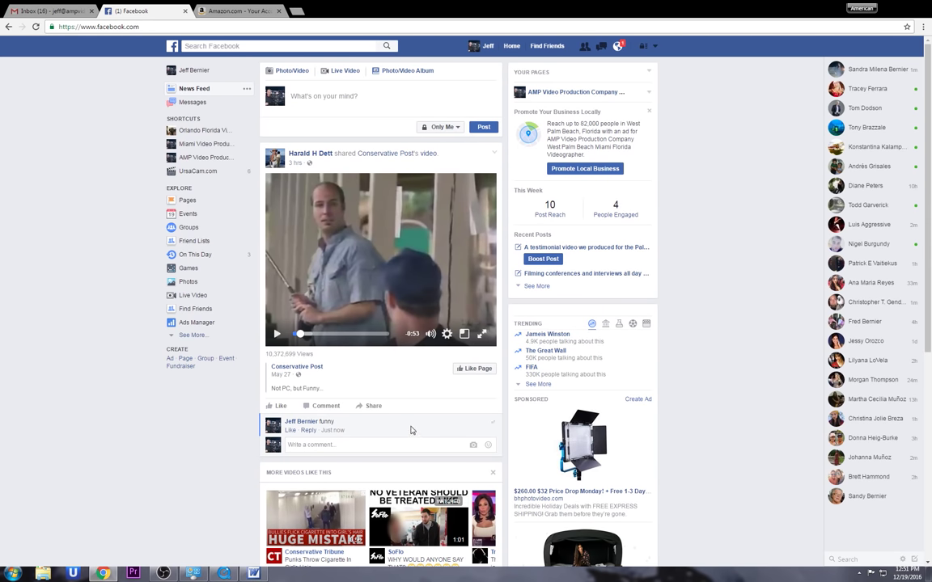
# - Delete the "funny" comment from the shared video post and confirm its removal
pyautogui.click(490, 426)
pyautogui.click(484, 452)
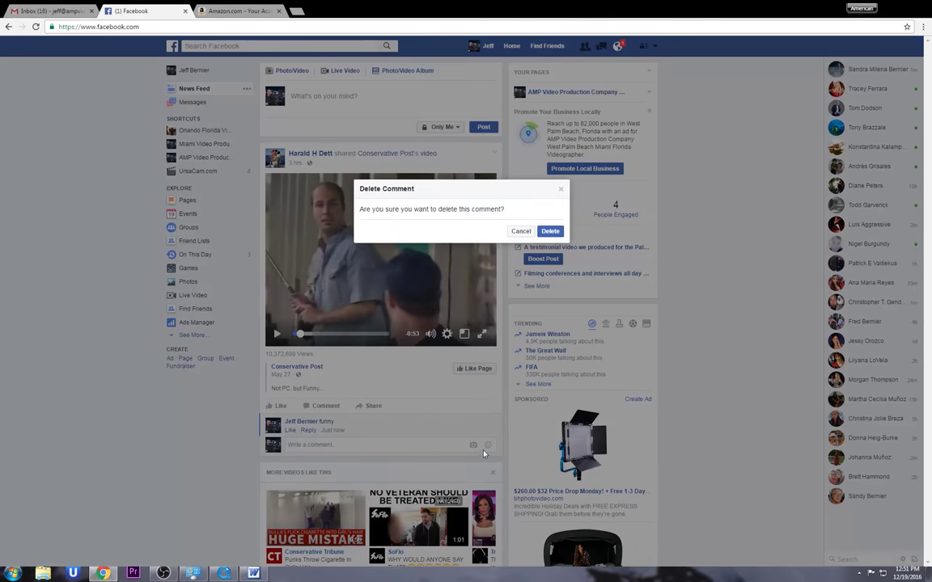
pyautogui.press('Return')
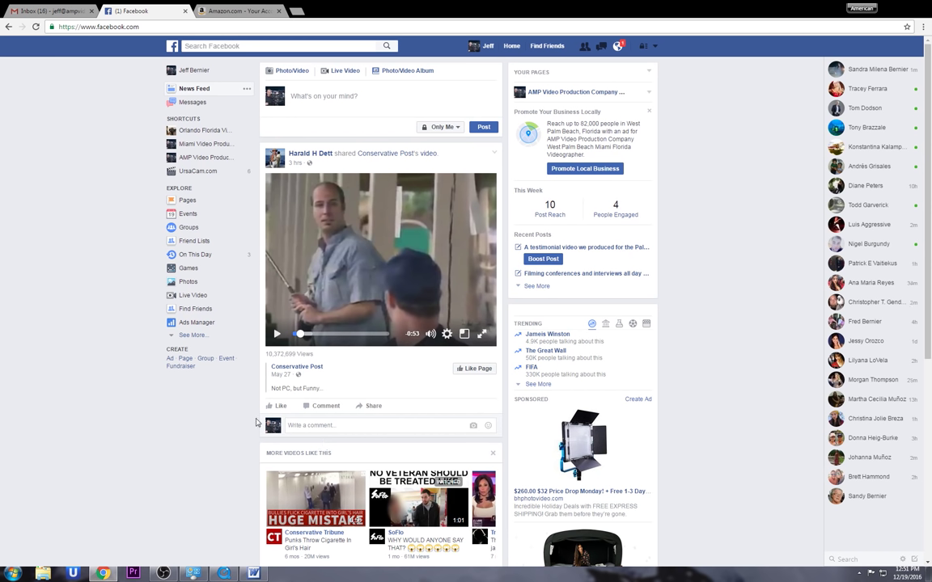
# - Like the shared Conservative Post video in the News Feed
pyautogui.moveTo(277, 411)
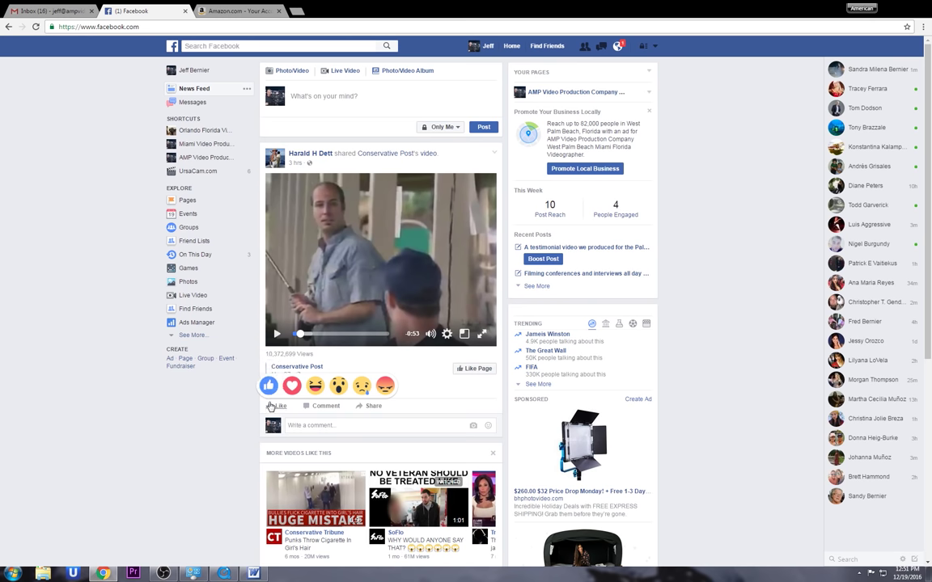
pyautogui.click(282, 410)
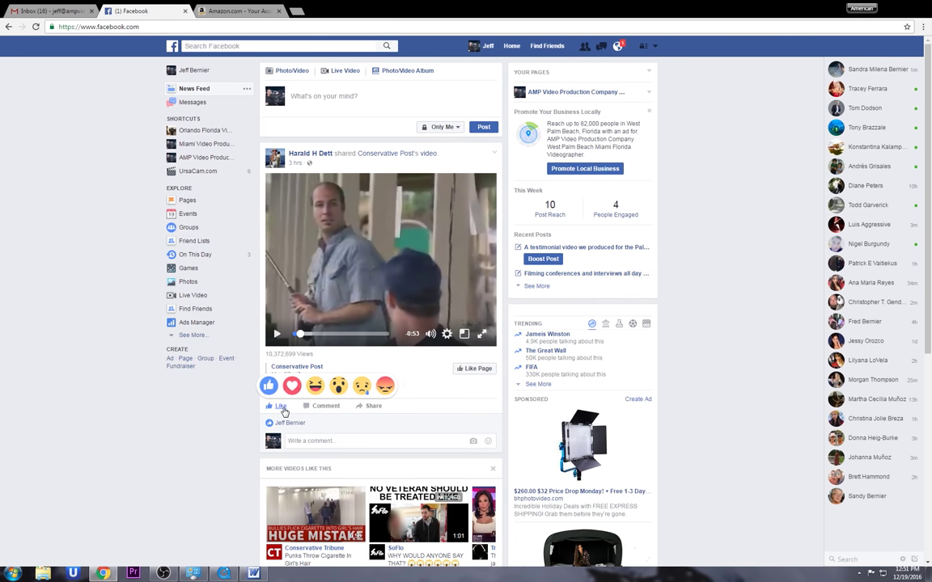
pyautogui.moveTo(277, 407)
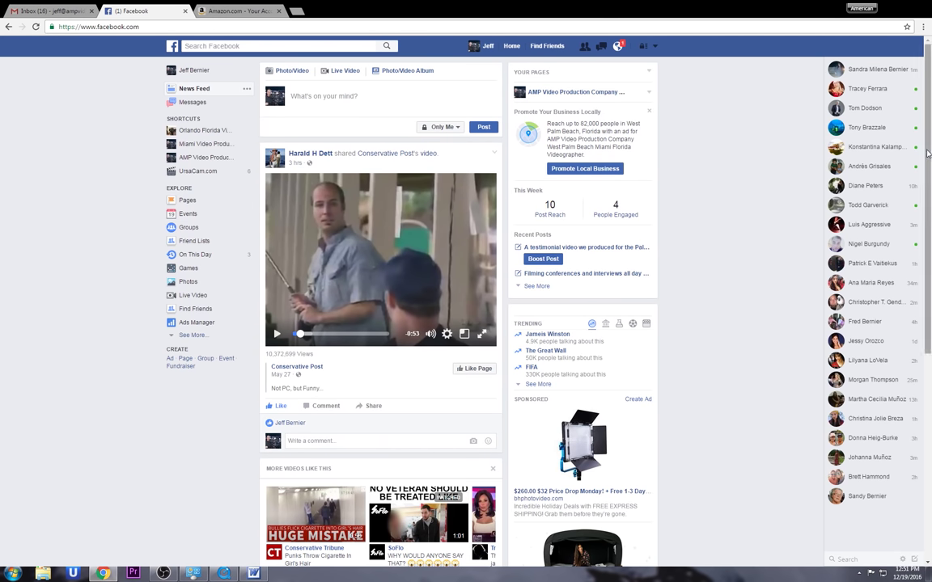
# - Start a status post reading "At Work" and set its audience to Public
pyautogui.click(317, 102)
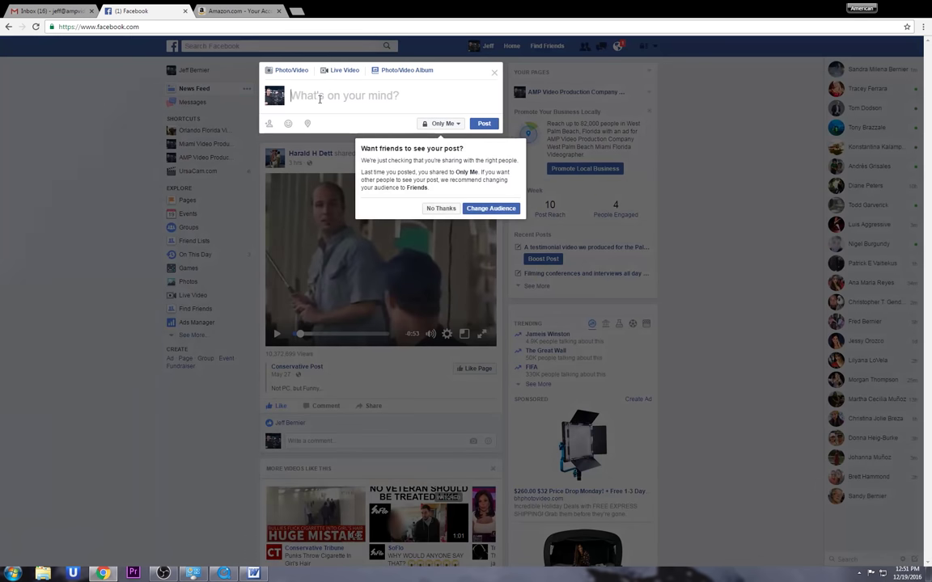
pyautogui.click(54, 139)
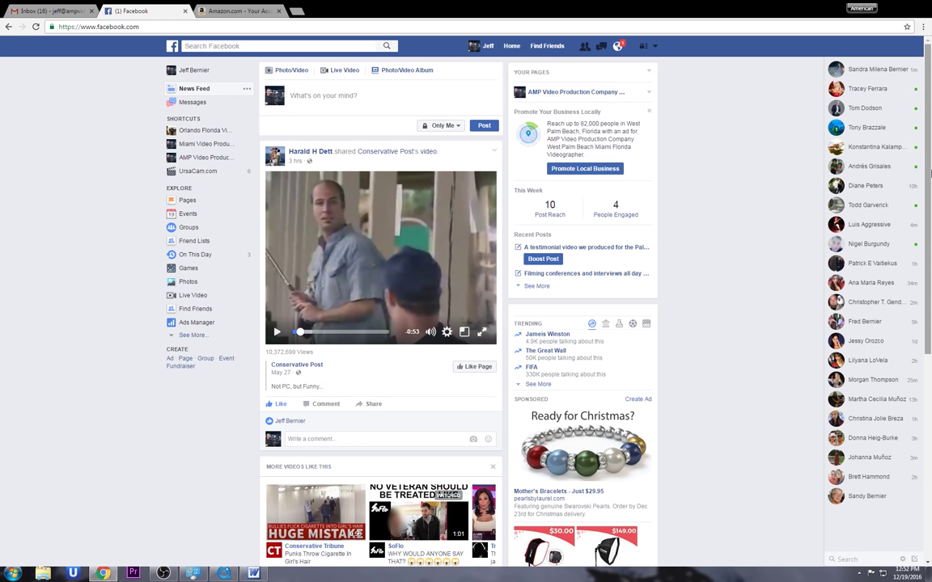
pyautogui.click(320, 93)
pyautogui.write('At Work')
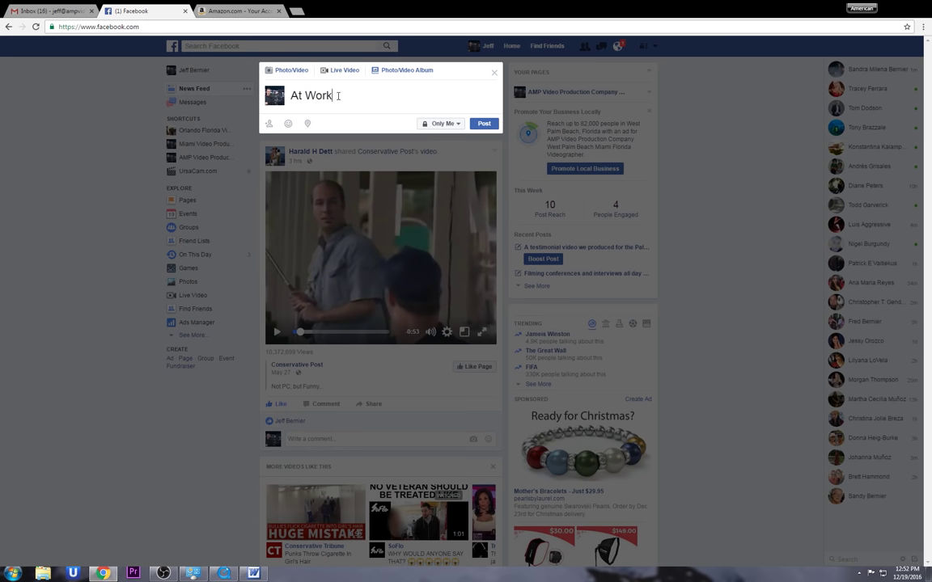
pyautogui.click(458, 123)
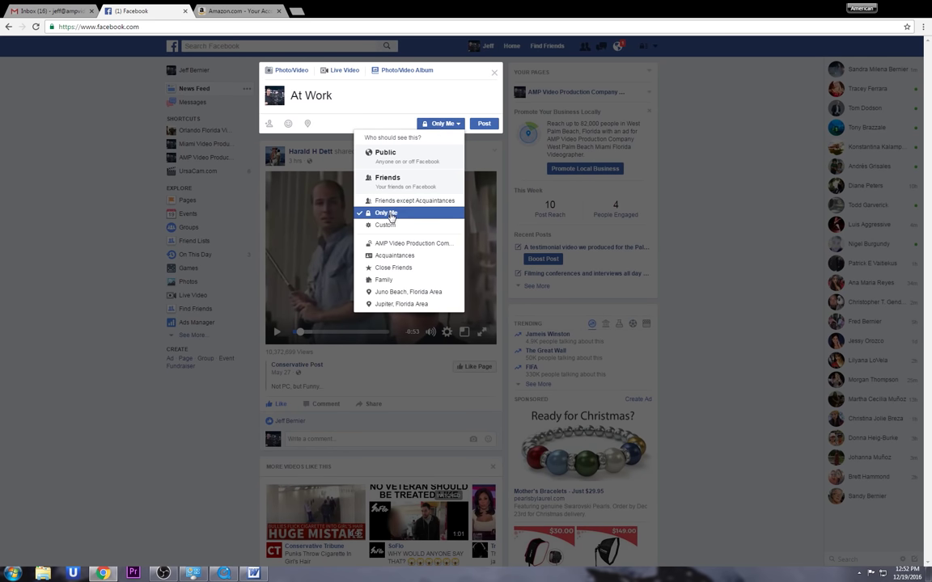
pyautogui.click(390, 159)
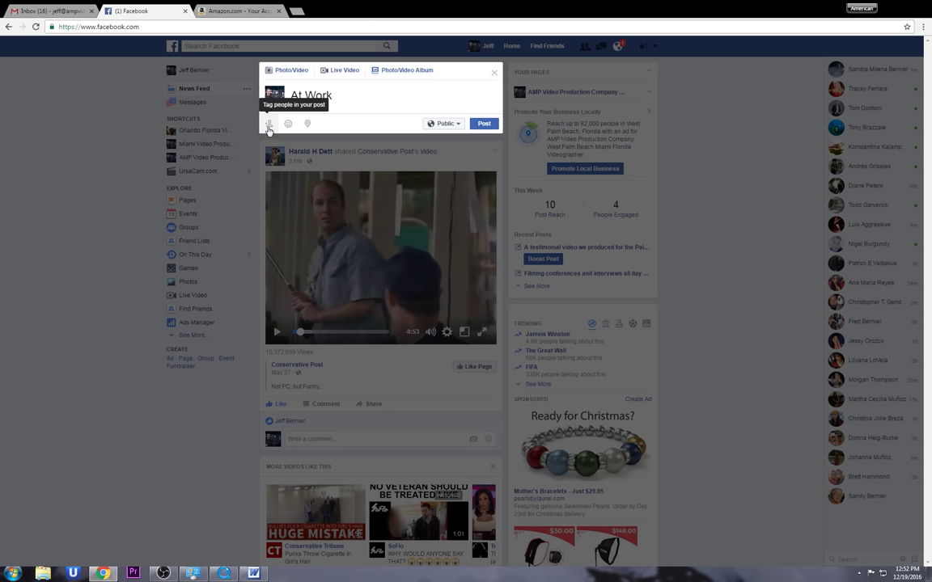
# - Add a photo to the "At Work" post and tag a friend as the person it was taken with
pyautogui.click(290, 72)
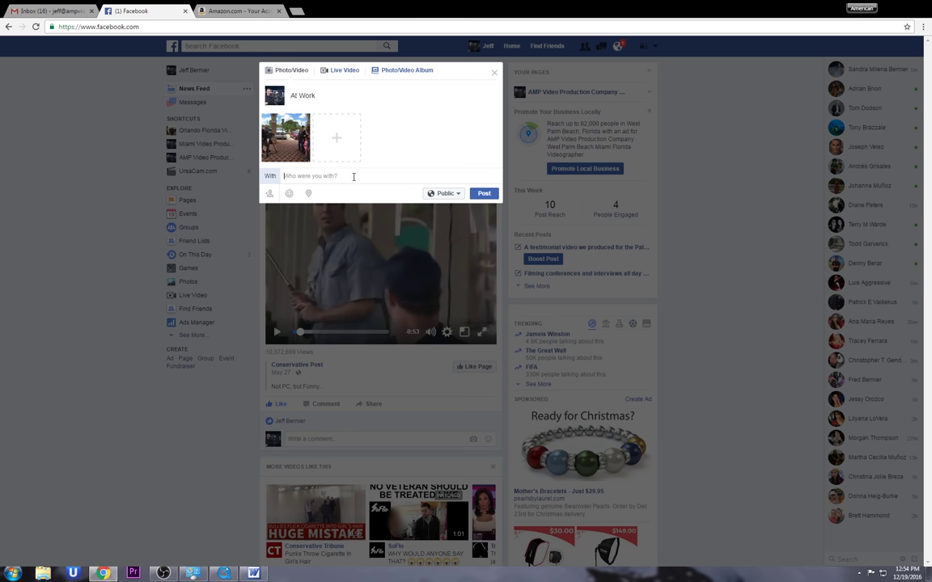
pyautogui.write('sand')
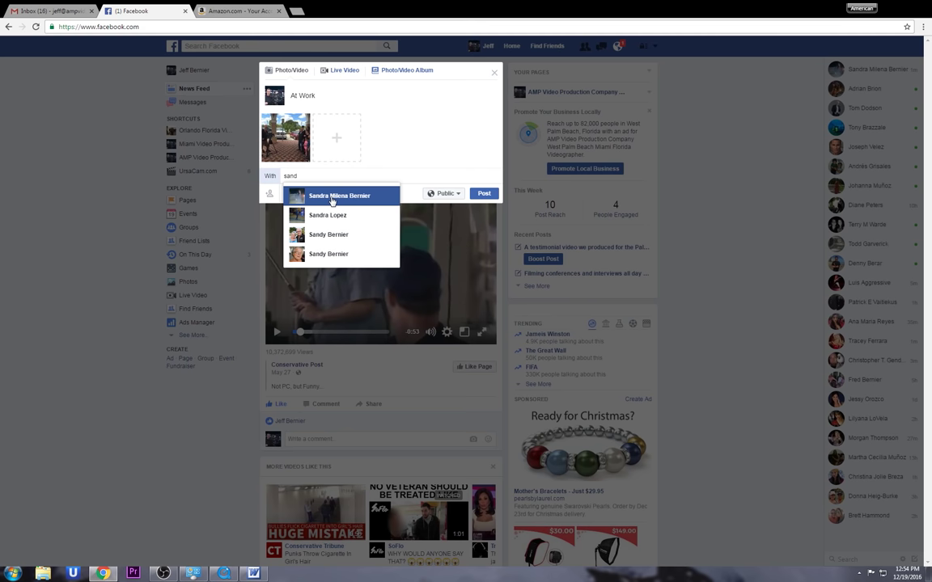
pyautogui.click(332, 201)
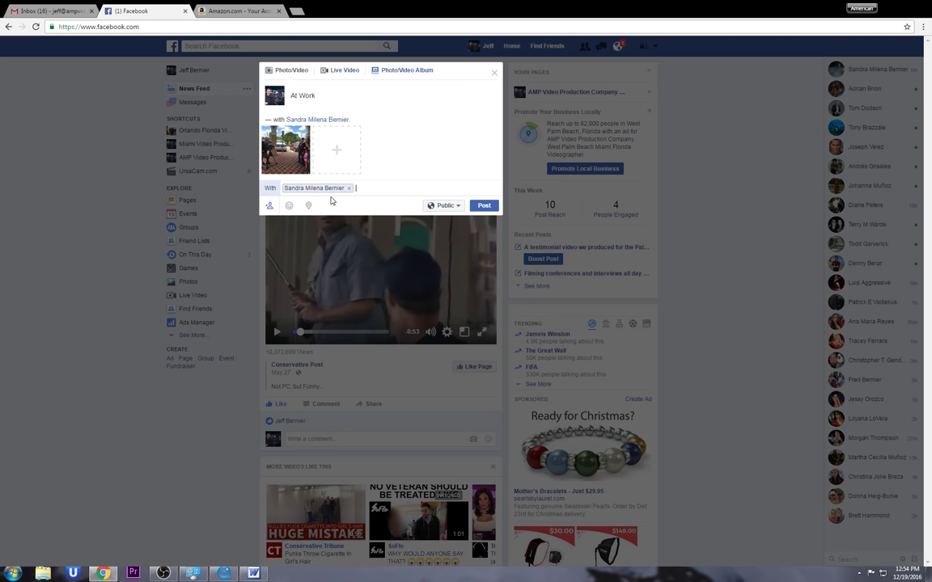
pyautogui.click(268, 220)
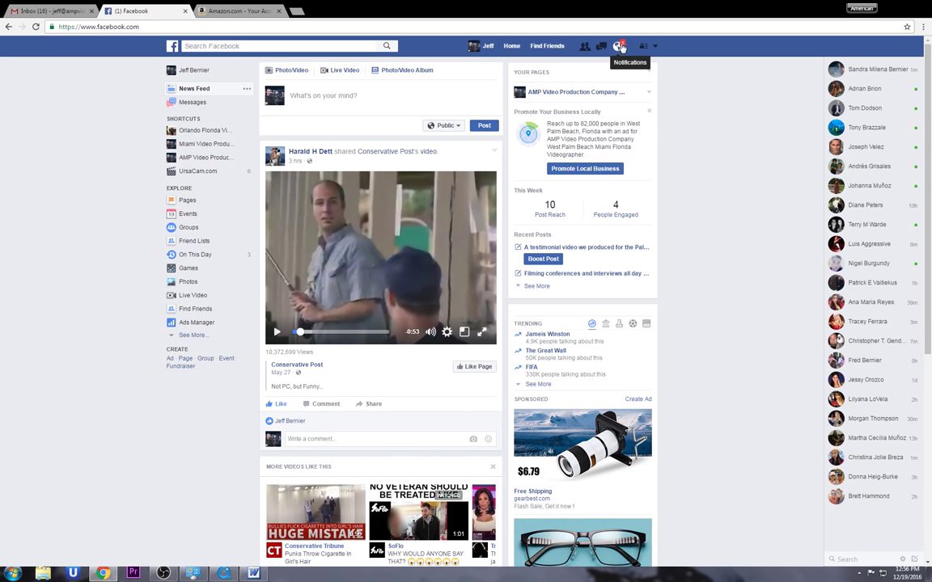
# - Open the Christmas party photo from the newest notification, tag the first suggested friend on the leftmost woman's face, and leave the photo
pyautogui.click(618, 49)
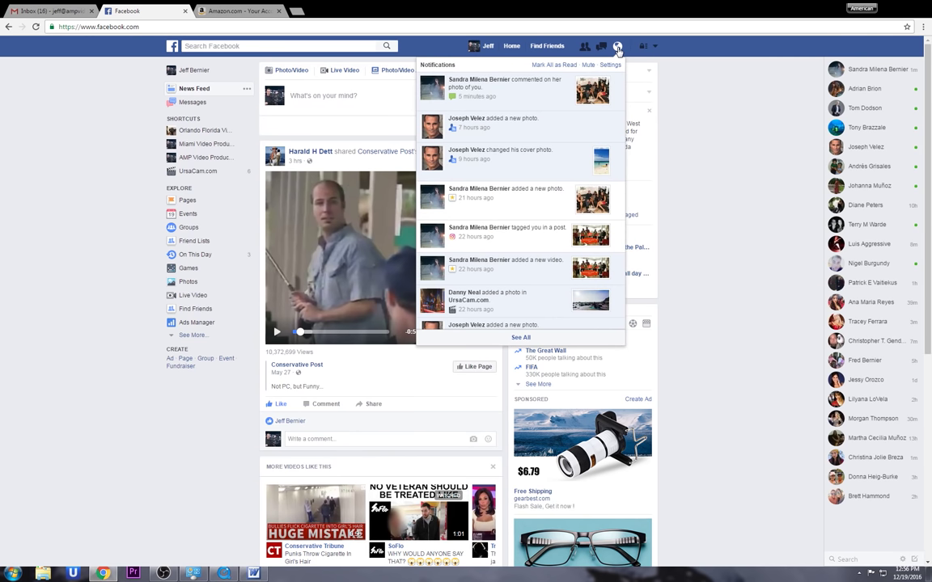
pyautogui.click(485, 89)
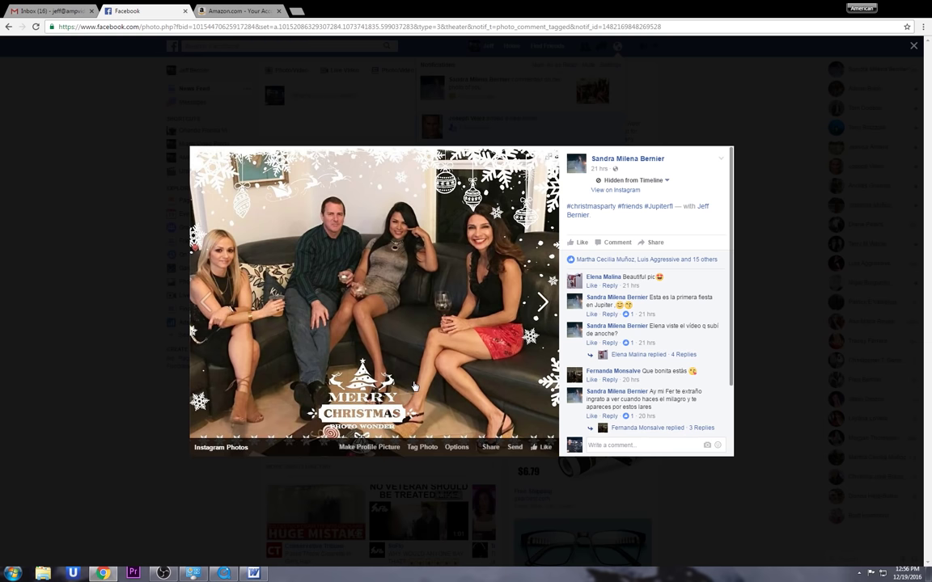
pyautogui.click(427, 449)
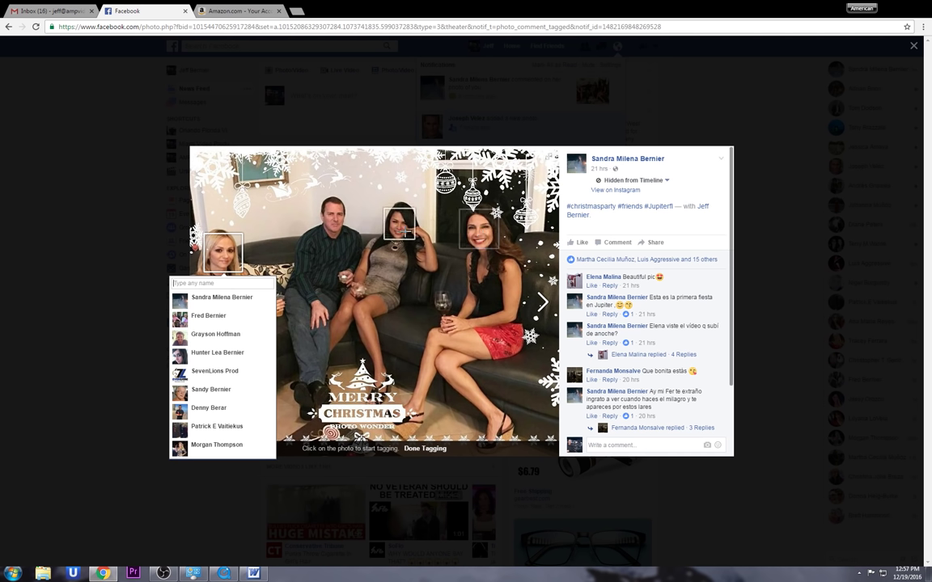
pyautogui.click(230, 298)
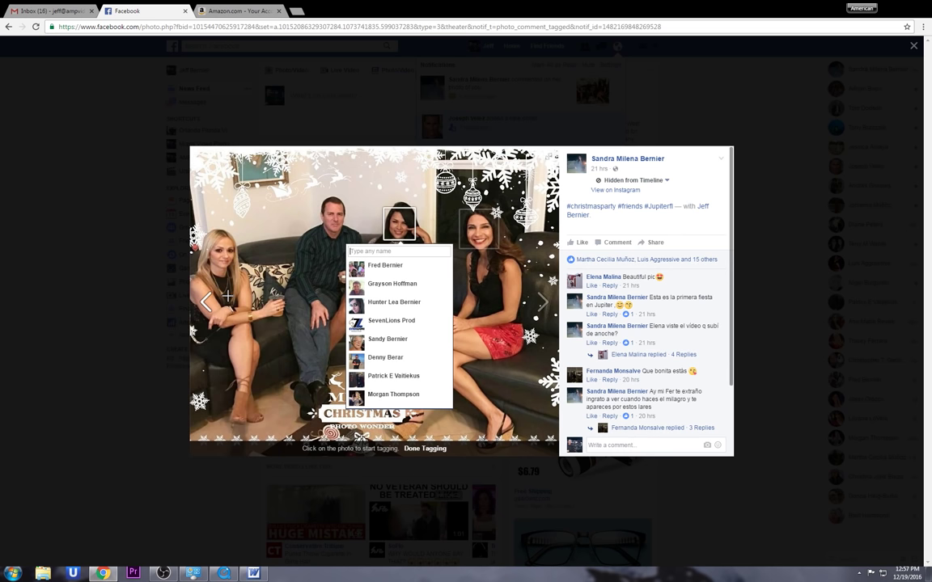
pyautogui.click(251, 70)
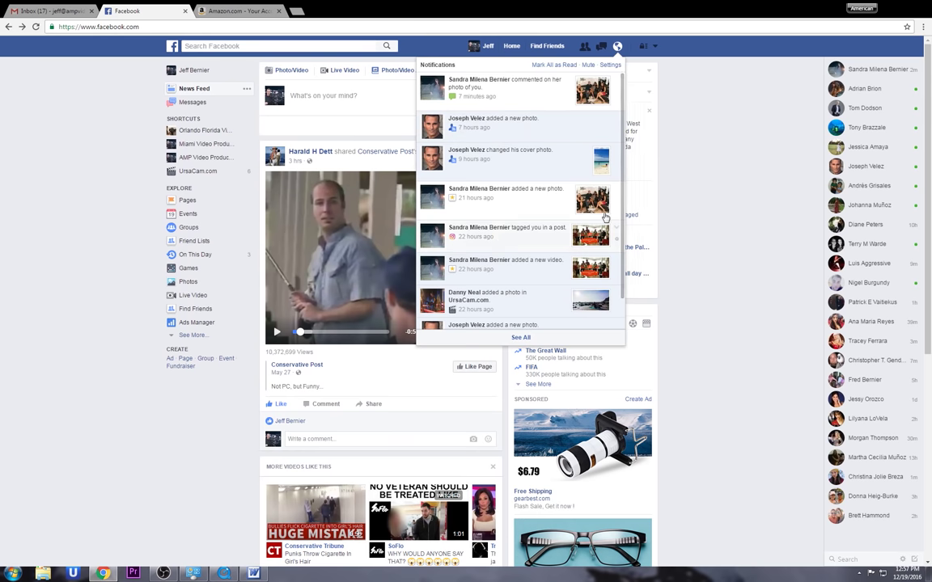
# - Look through the recent notifications and open the full list of notifications
pyautogui.scroll(-3, 562, 147)
pyautogui.scroll(-5, 598, 234)
pyautogui.click(522, 340)
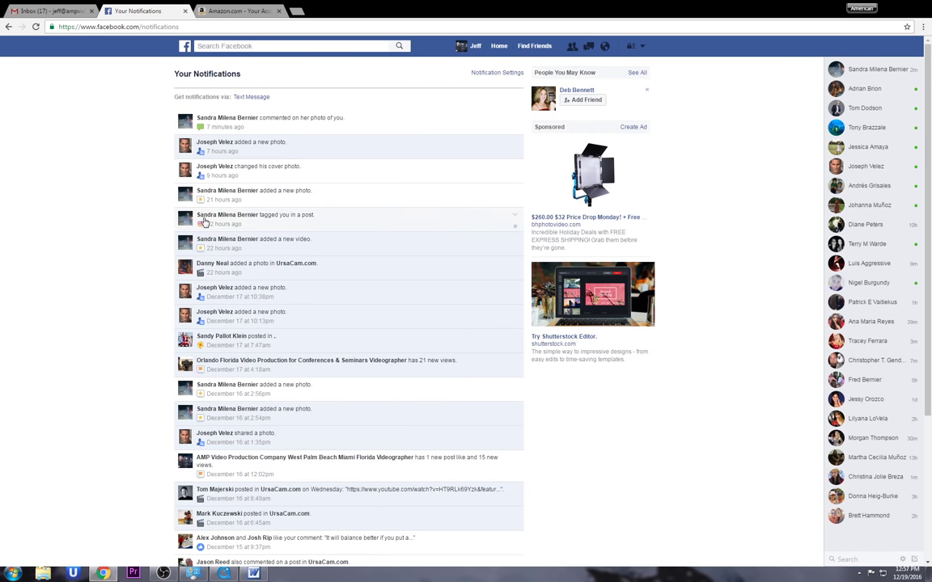
# - Open the Christmas party photo post from the "added a new photo" notification of 21 hours ago and review its post options
pyautogui.click(240, 195)
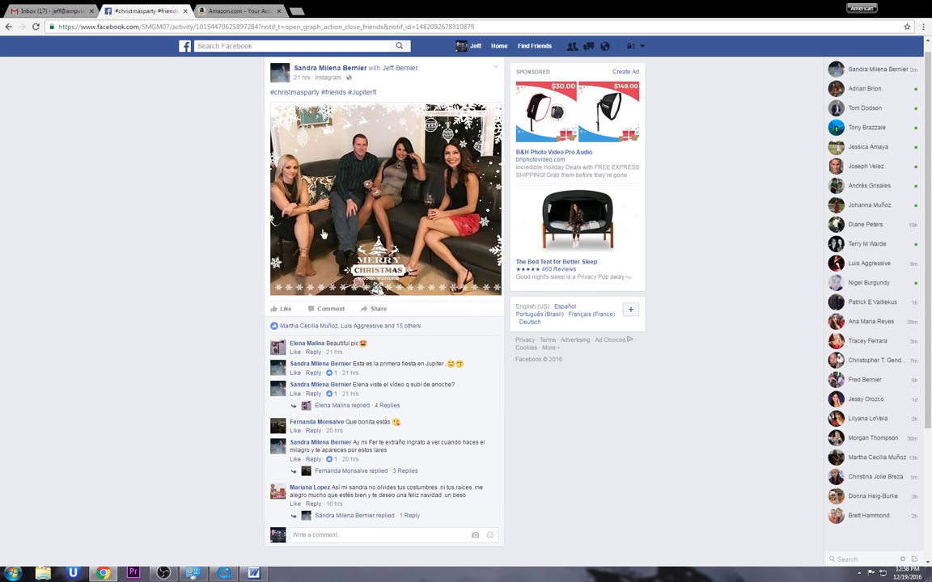
pyautogui.click(496, 70)
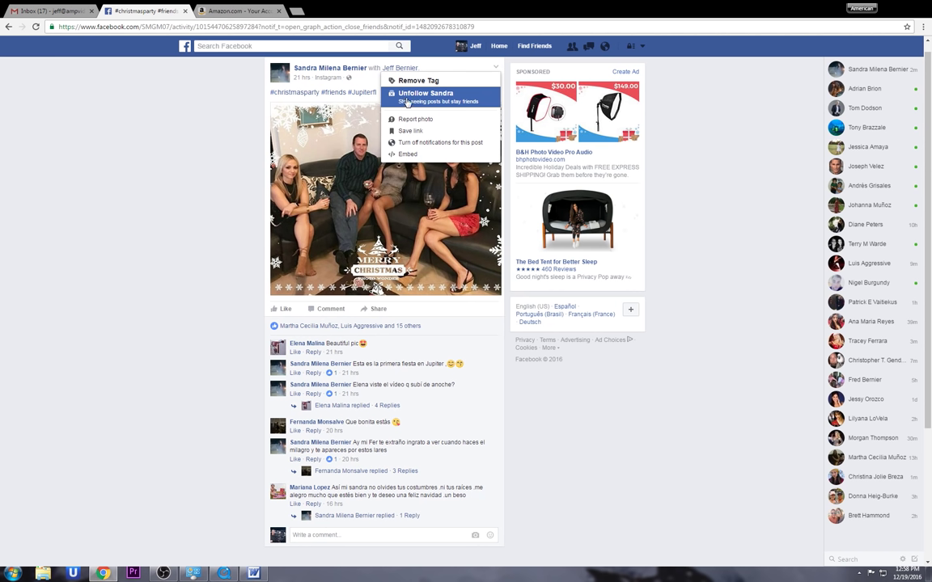
pyautogui.click(148, 117)
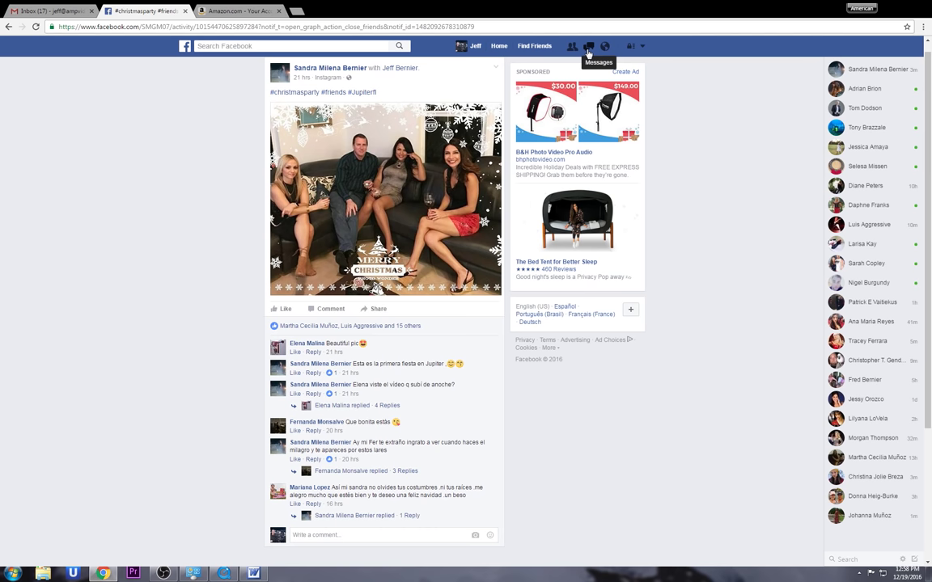
# - Open the most recent message conversation, send "hi" to the friend, and close the chat
pyautogui.click(588, 50)
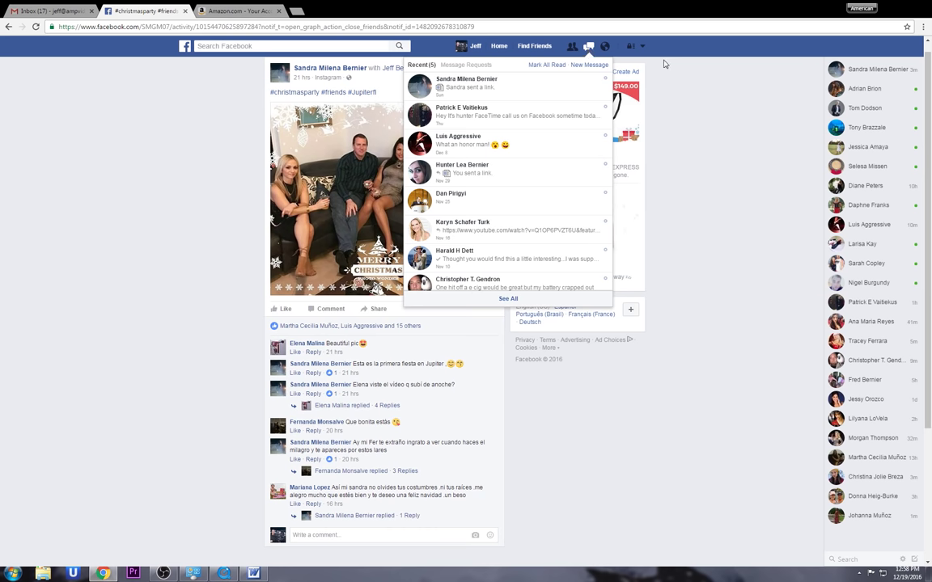
pyautogui.click(468, 84)
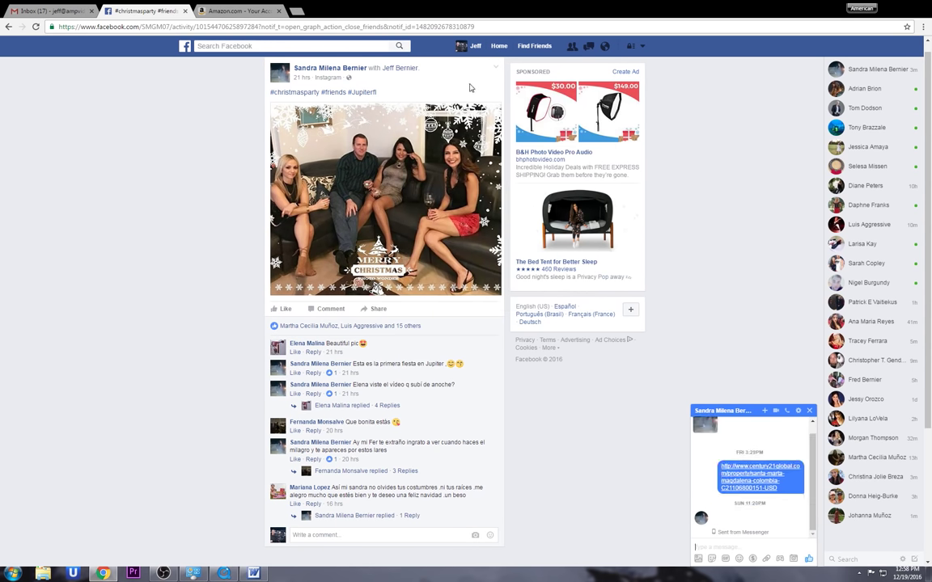
pyautogui.moveTo(805, 444); pyautogui.dragTo(792, 463)
pyautogui.scroll(-2, 777, 457)
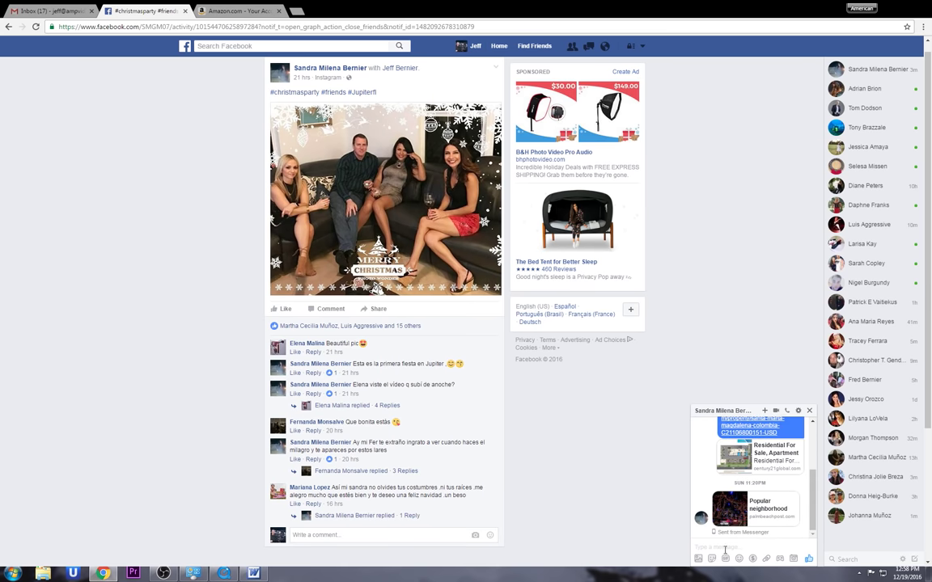
pyautogui.click(727, 549)
pyautogui.write('hi')
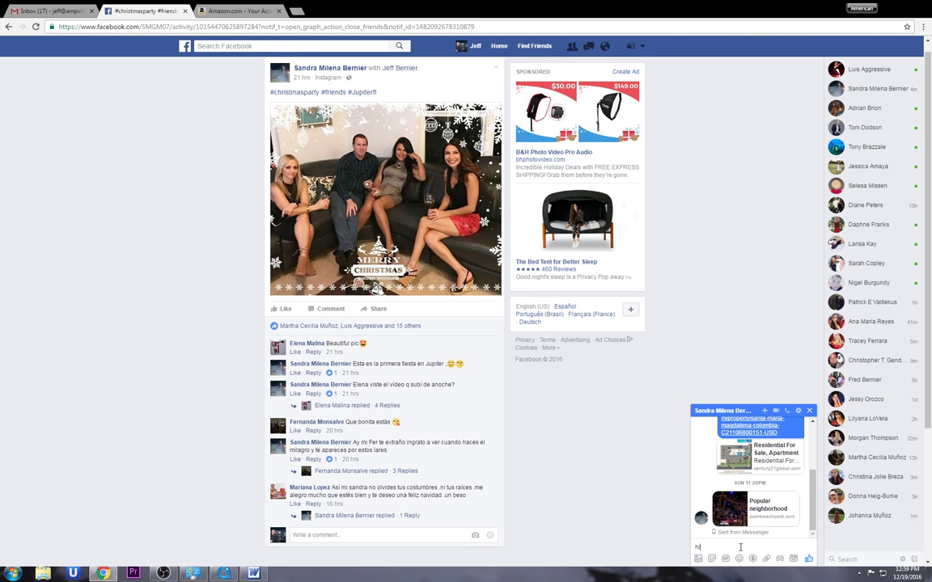
pyautogui.press('Return')
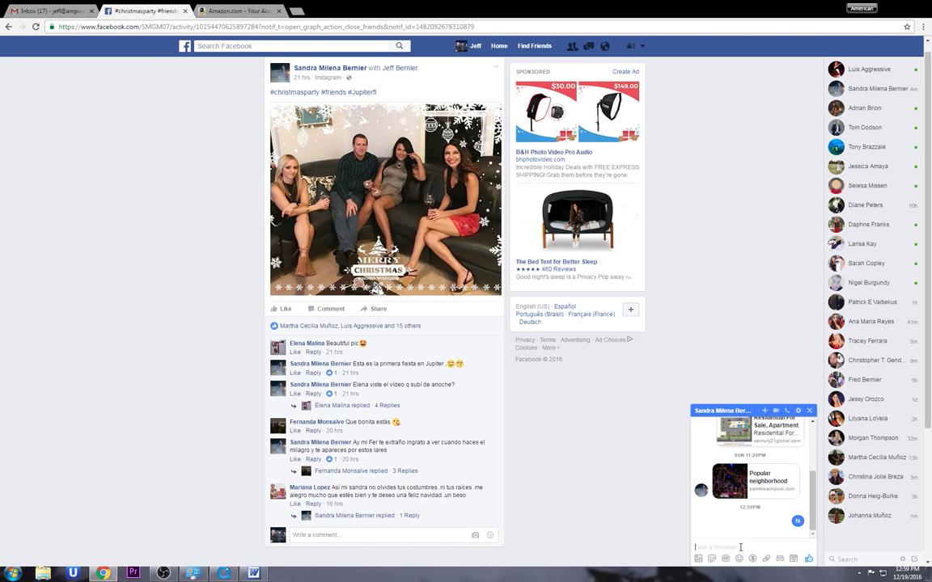
pyautogui.click(811, 411)
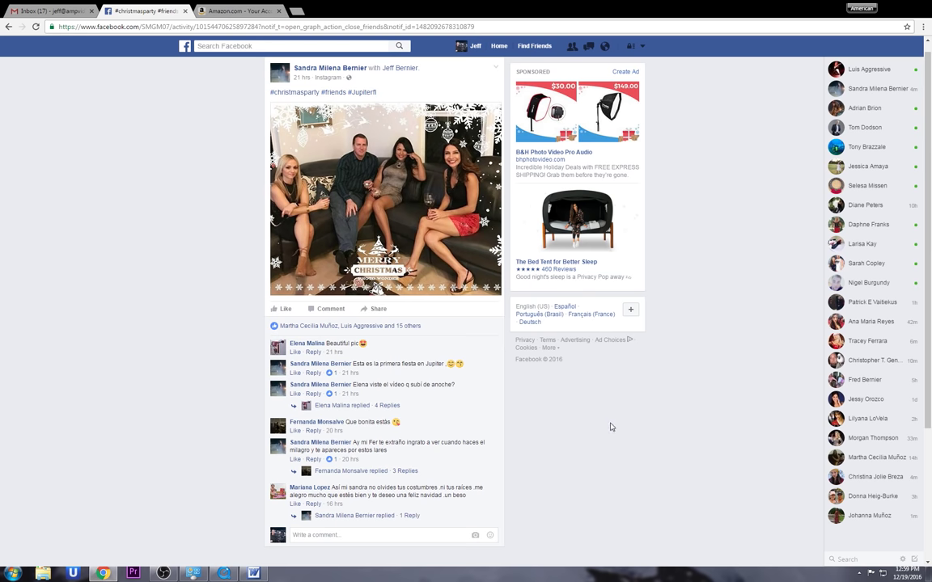
# - Look through the list of recent message conversations and close it
pyautogui.click(588, 47)
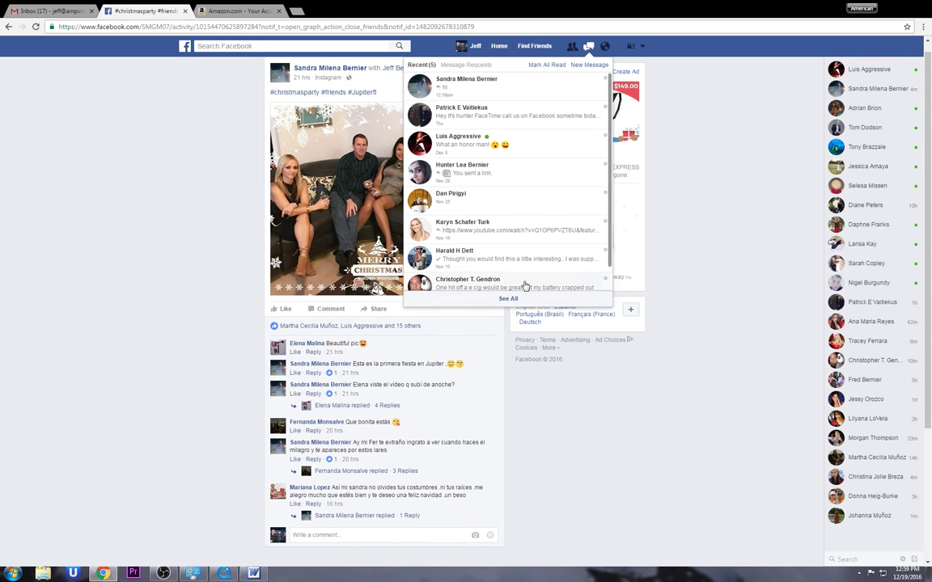
pyautogui.scroll(-1, 606, 212)
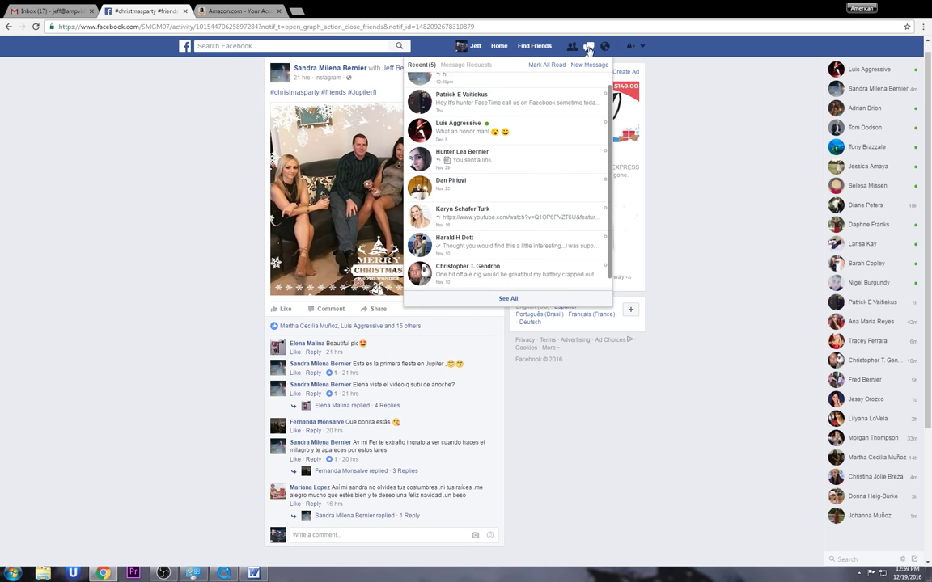
pyautogui.click(589, 46)
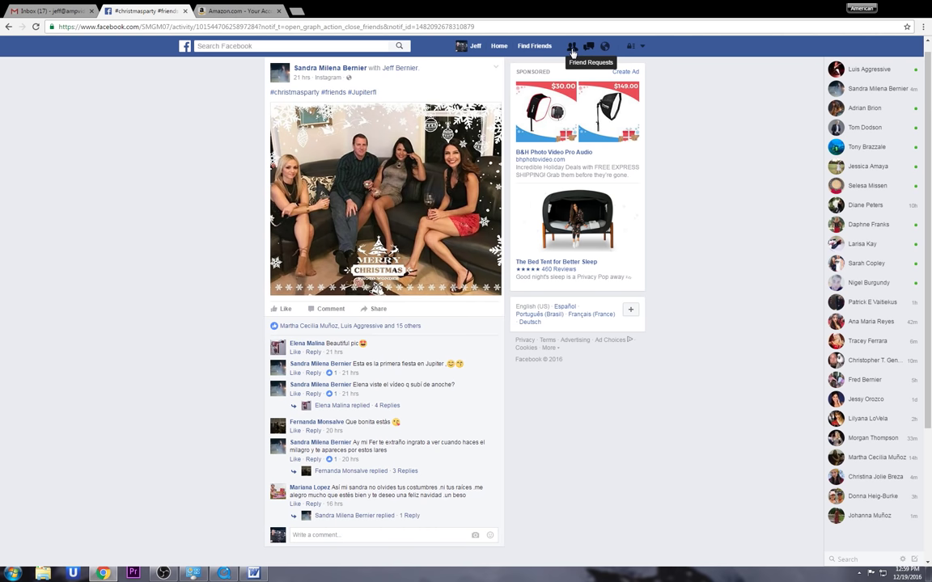
# - Remove the second and fourth pending requests from the friend requests list
pyautogui.click(572, 48)
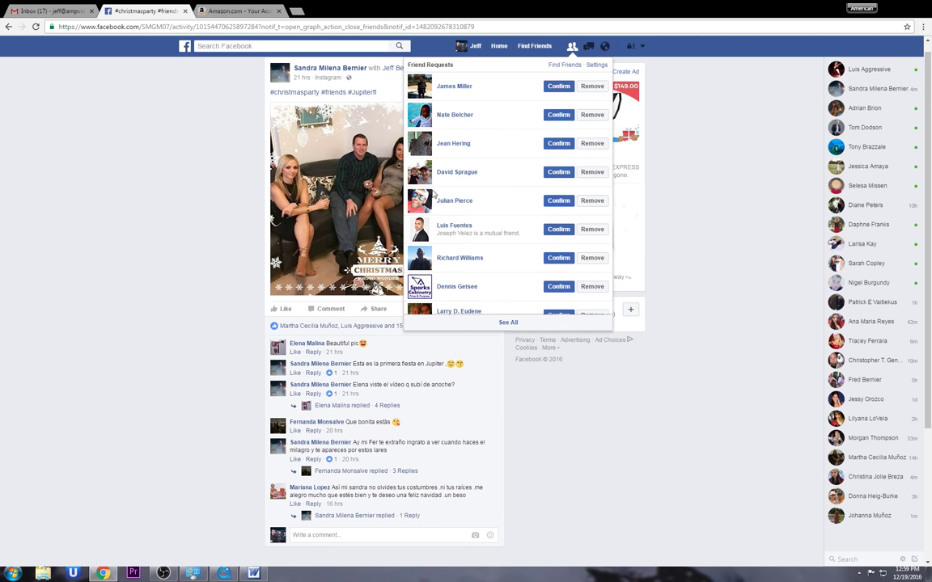
pyautogui.moveTo(609, 157); pyautogui.dragTo(626, 110)
pyautogui.click(589, 118)
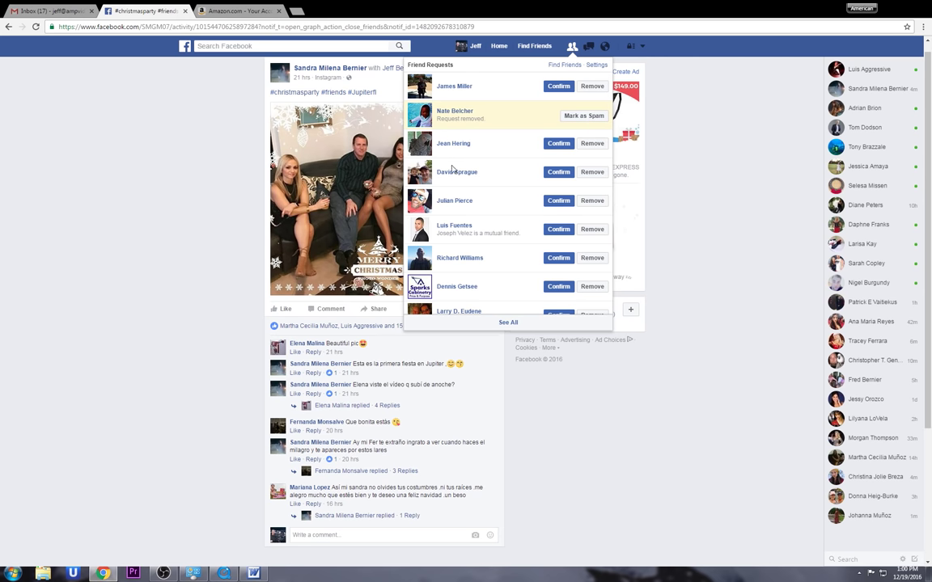
pyautogui.click(590, 175)
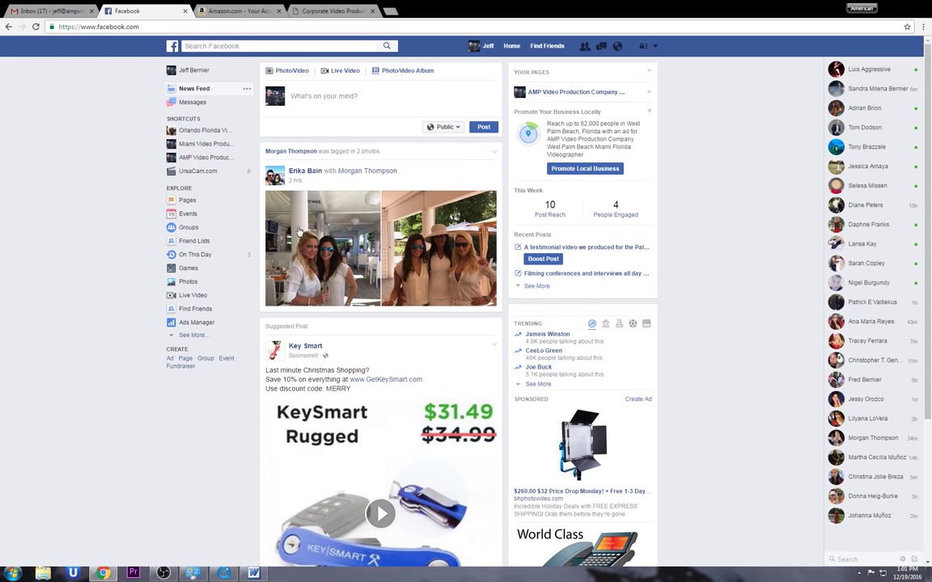
pyautogui.moveTo(287, 151)
pyautogui.click(374, 277)
pyautogui.click(343, 312)
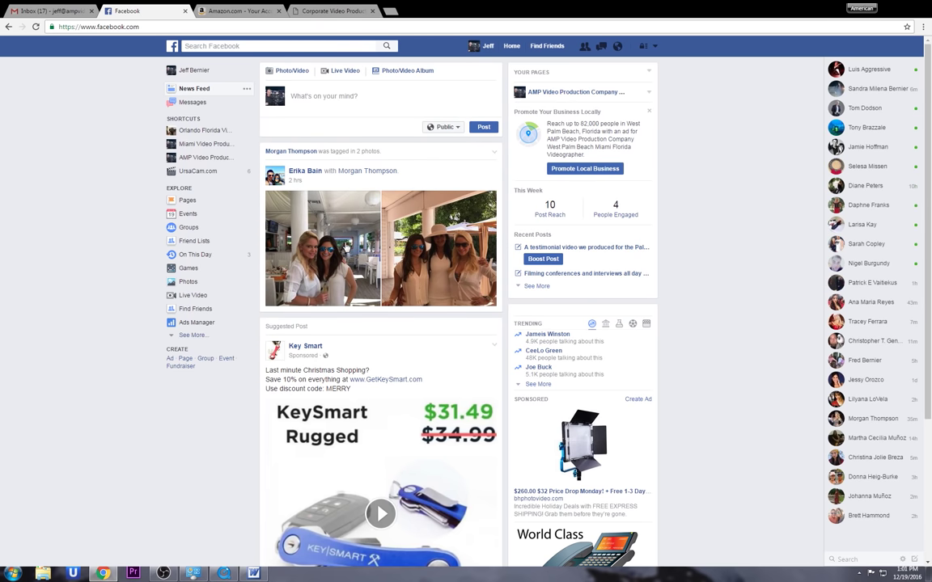
pyautogui.moveTo(303, 177)
pyautogui.moveTo(296, 157)
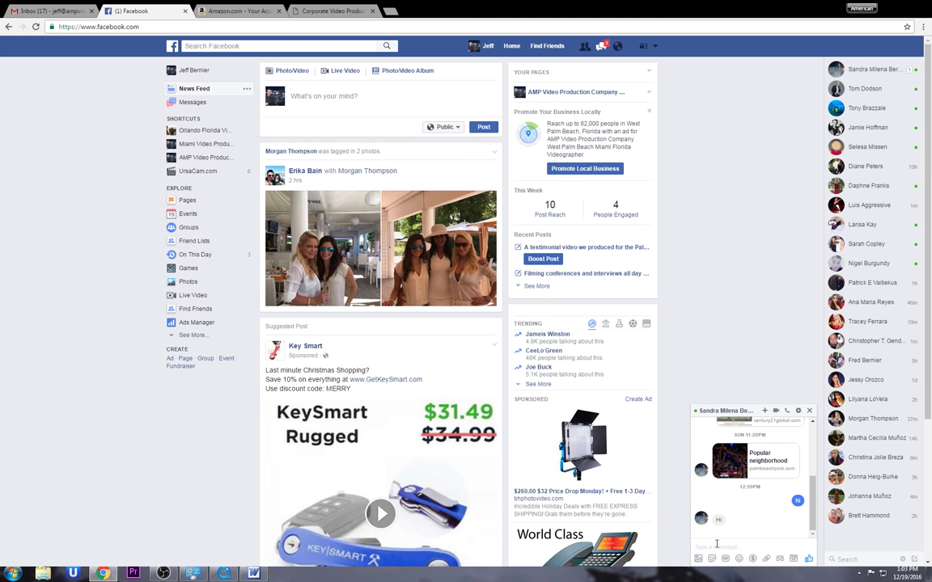
# - Look at the friend's replies in the open chat conversation and close the chat
pyautogui.click(715, 546)
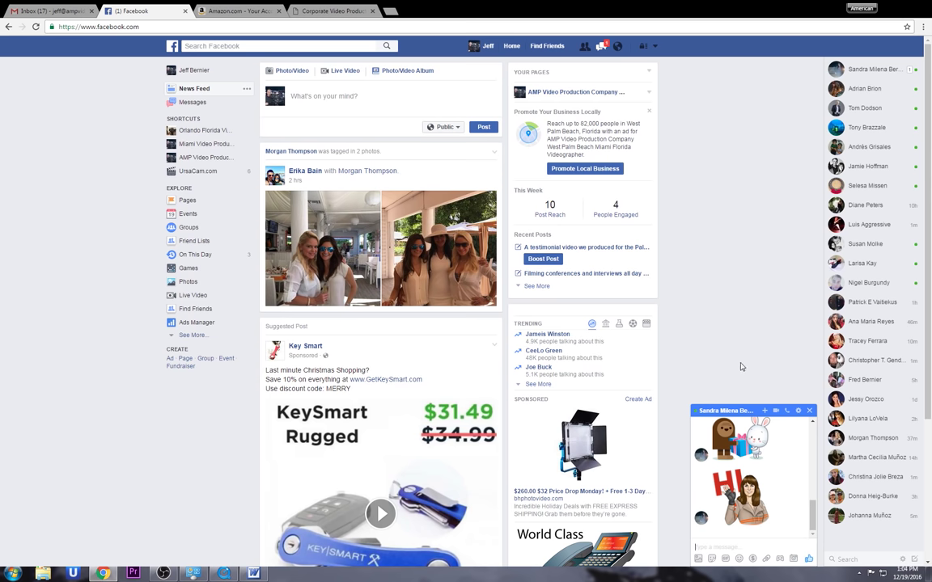
pyautogui.click(809, 410)
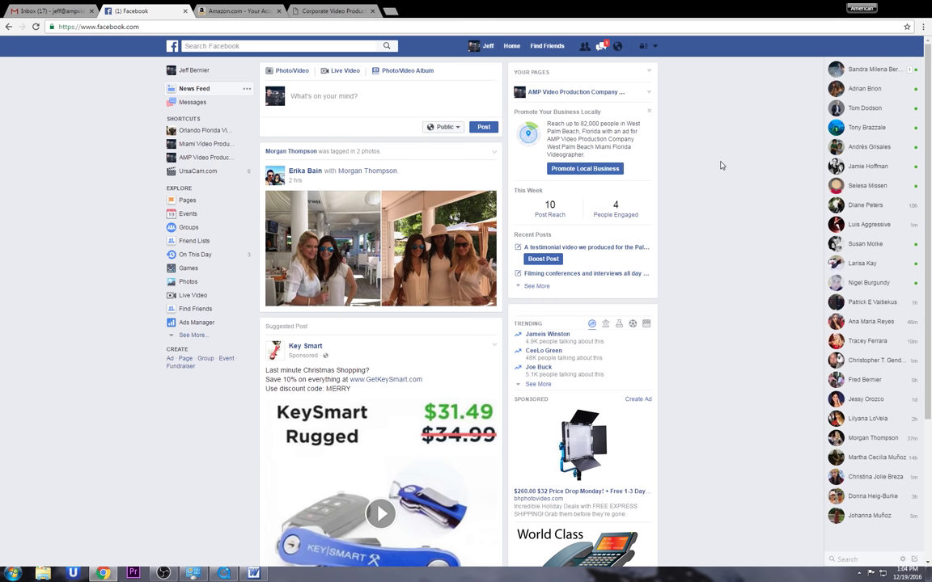
# - Open a new status post and copy the address ampwebsite.com/index.html from the corporate video production website
pyautogui.click(300, 100)
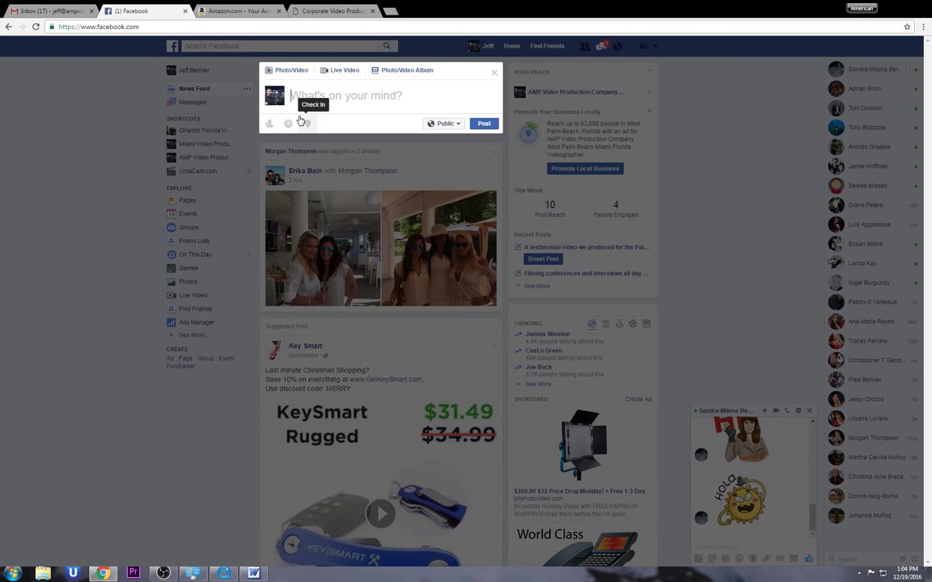
pyautogui.click(319, 14)
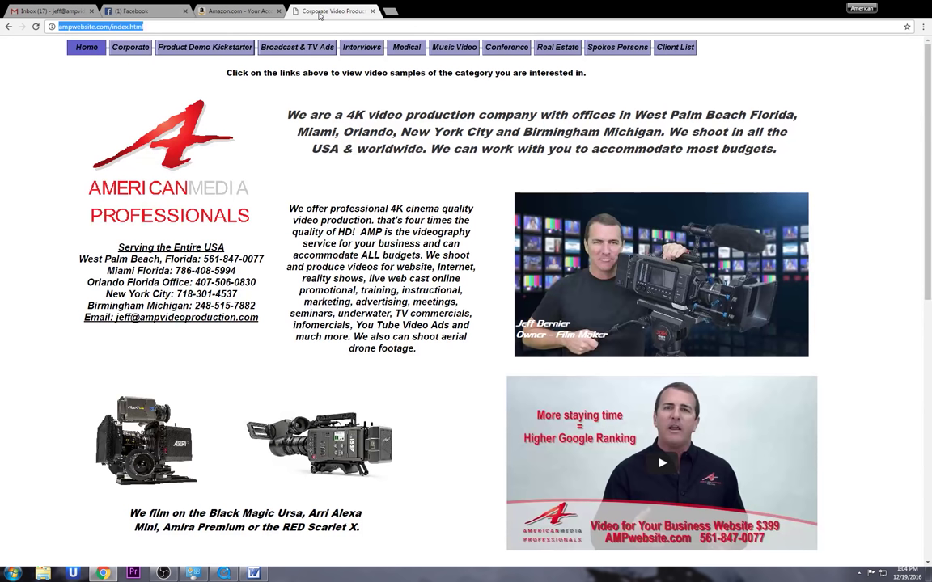
pyautogui.click(57, 71)
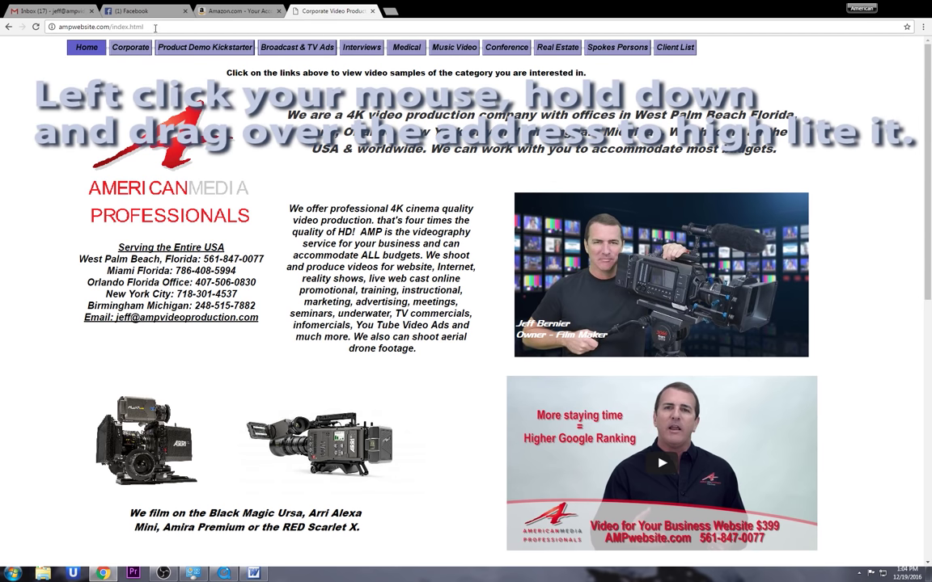
pyautogui.moveTo(153, 26); pyautogui.dragTo(55, 26)
pyautogui.hotkey('ctrl', 'c')
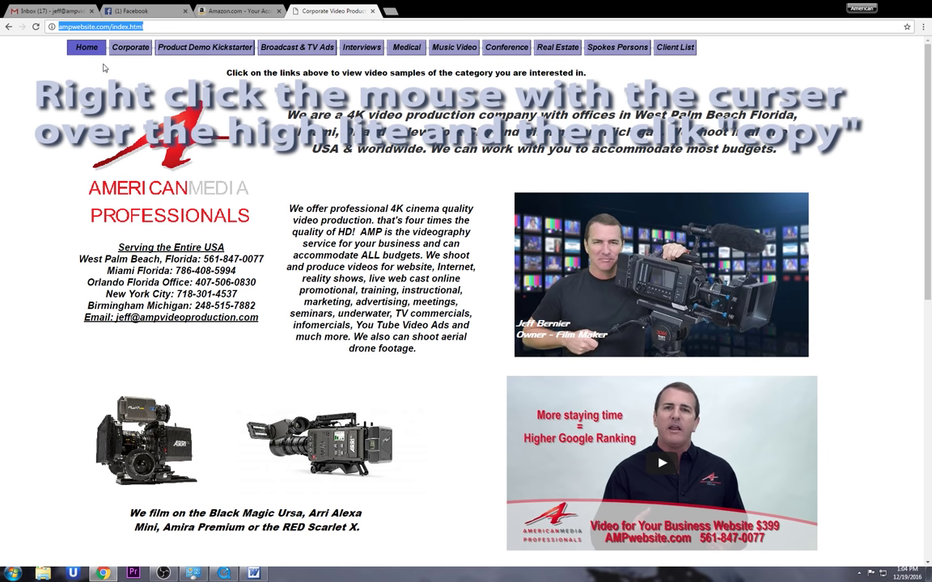
# - Draft a Facebook post reading "check out this website:" with the copied ampwebsite.com link, and discard the draft
pyautogui.click(143, 14)
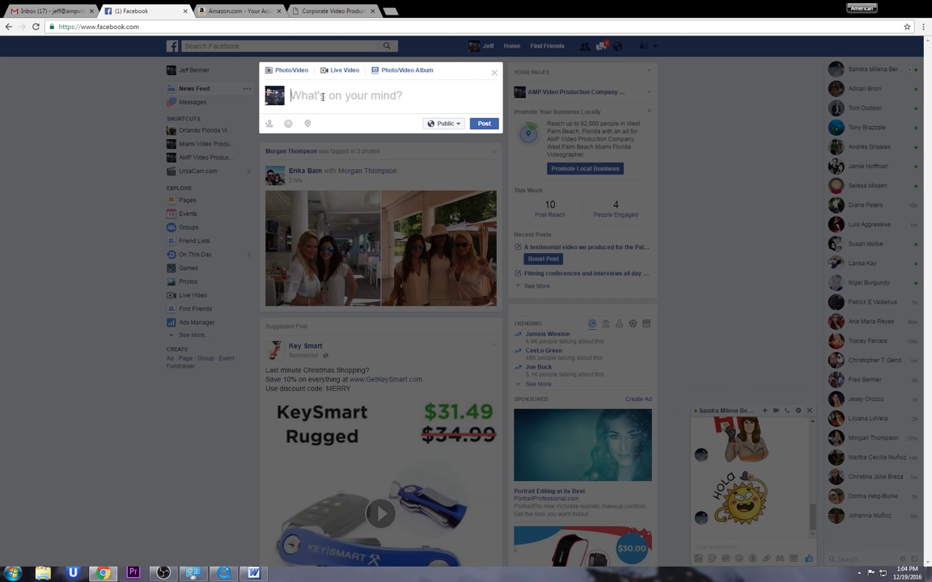
pyautogui.write('f')
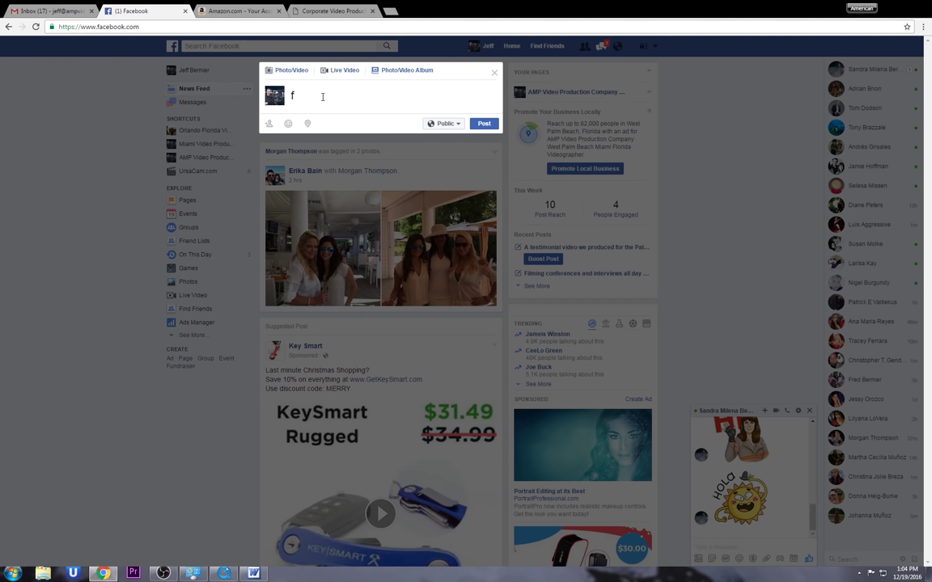
pyautogui.press('BackSpace')
pyautogui.write('check out this website')
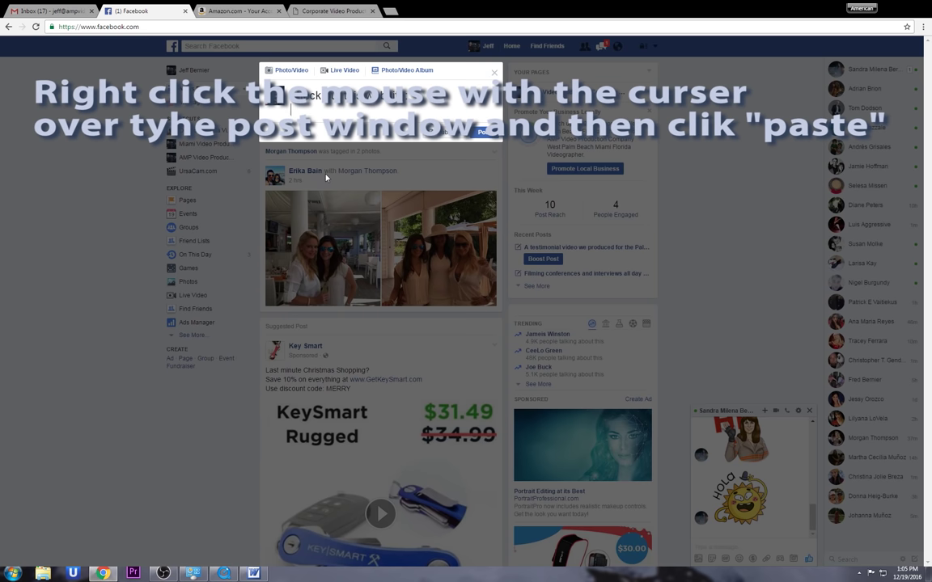
pyautogui.hotkey('ctrl', 'v')
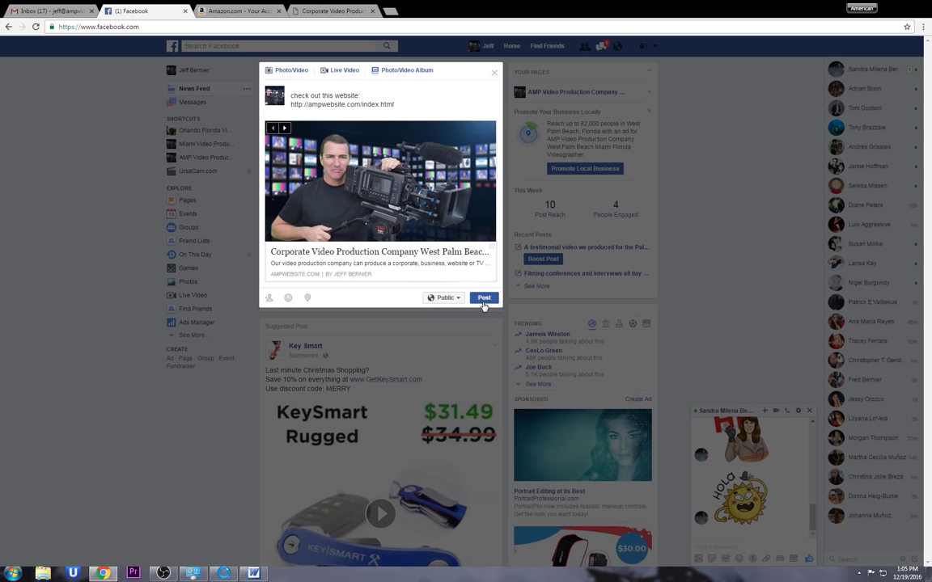
pyautogui.click(494, 74)
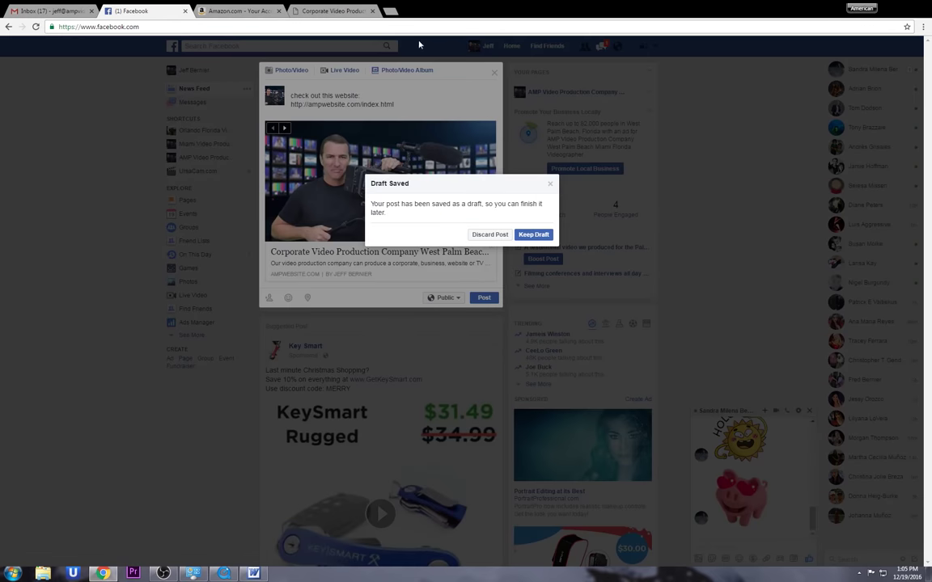
pyautogui.click(495, 236)
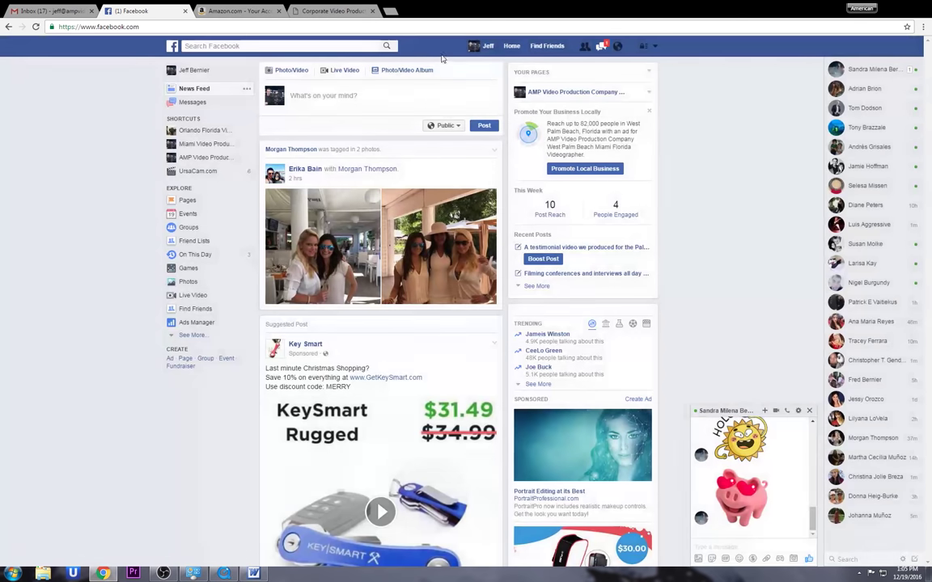
# - Open the "I Ride" Part 2 TV Commercial video on YouTube in a new browser tab and pause it
pyautogui.click(389, 11)
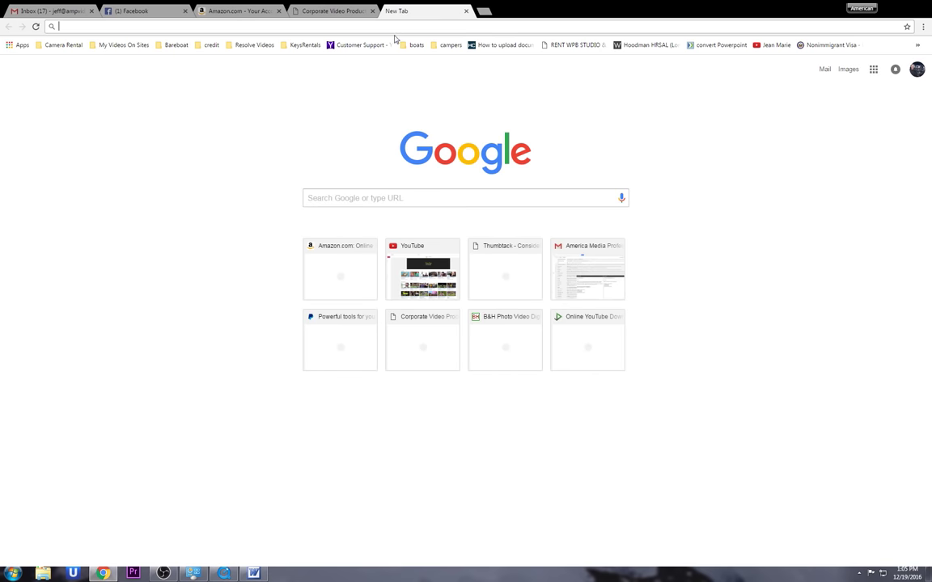
pyautogui.click(412, 267)
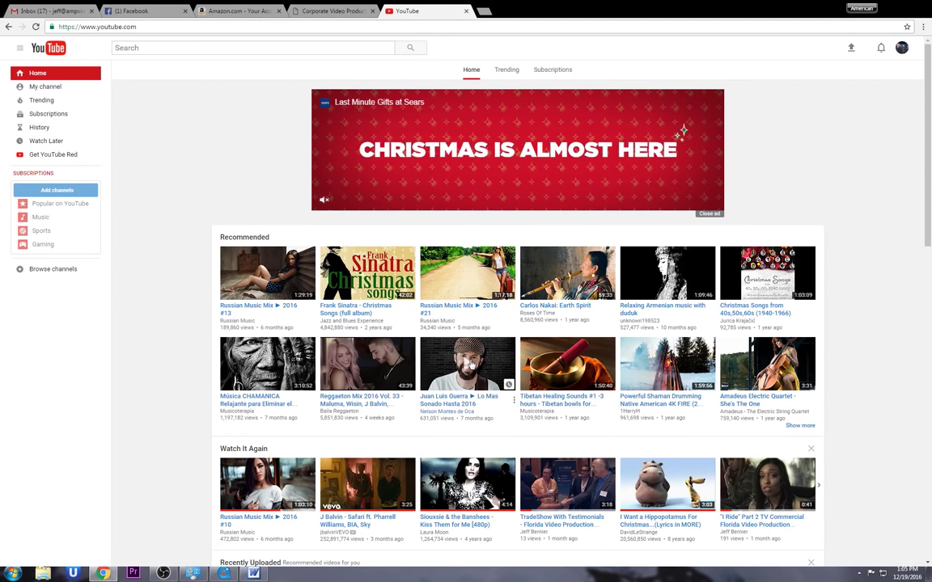
pyautogui.click(730, 477)
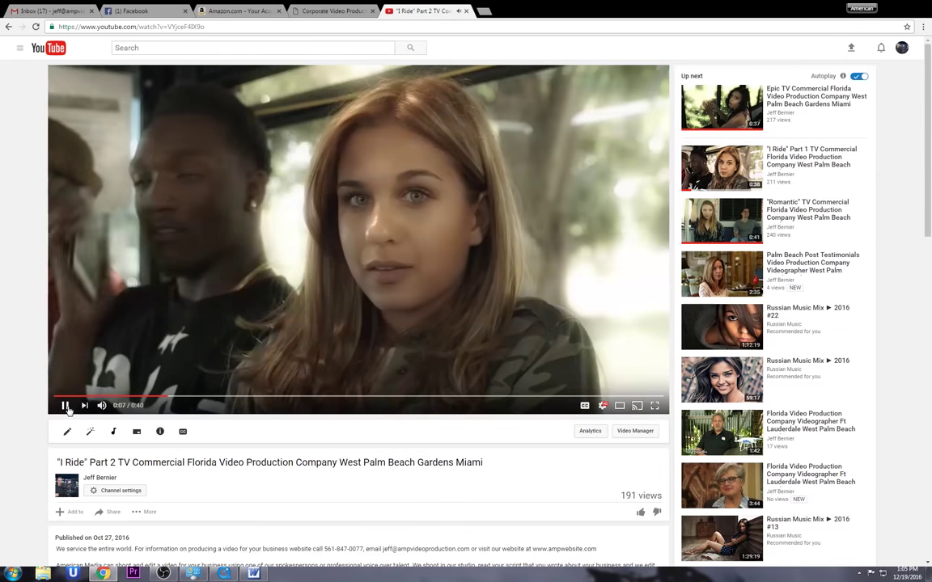
pyautogui.click(66, 406)
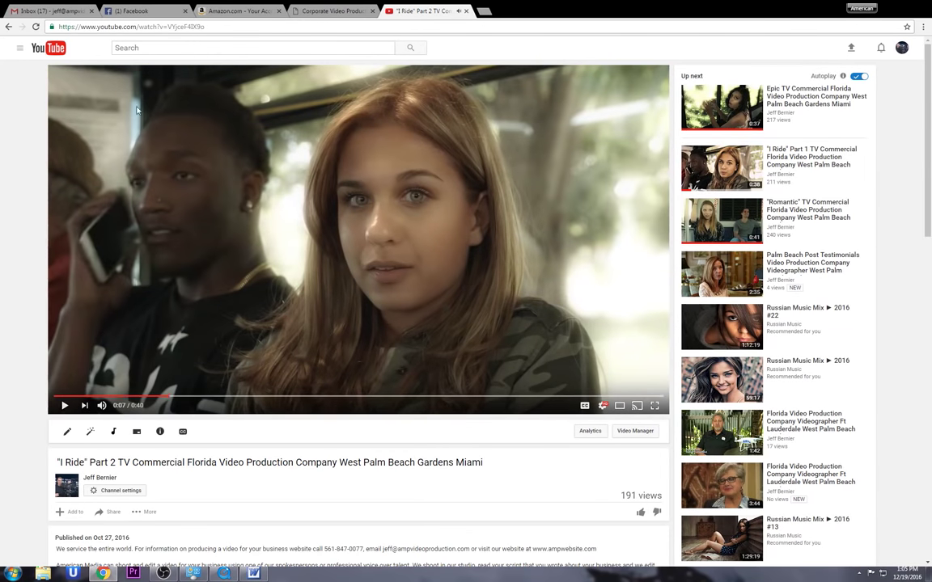
# - Copy the YouTube video's web address and close its browser tab
pyautogui.click(109, 27)
pyautogui.hotkey('ctrl', 'c')
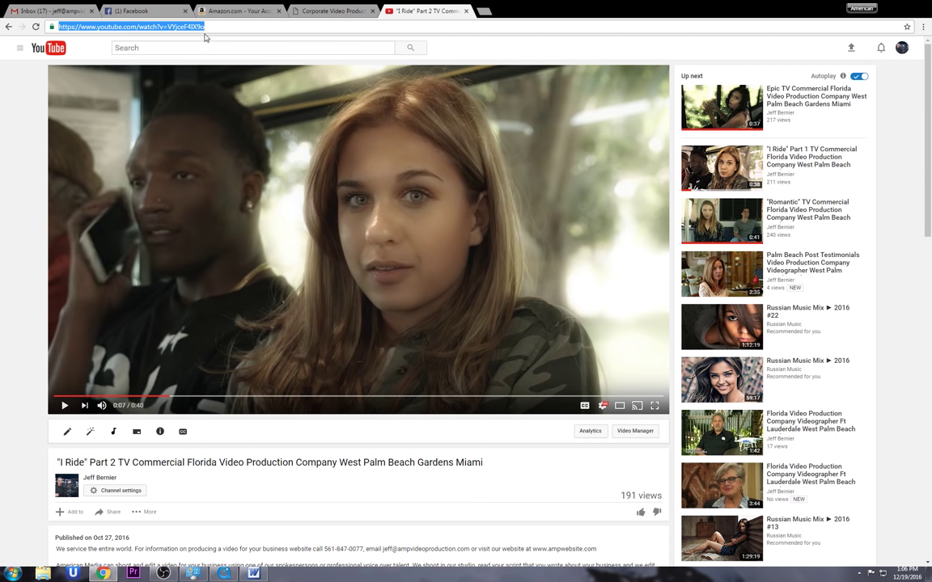
pyautogui.click(467, 12)
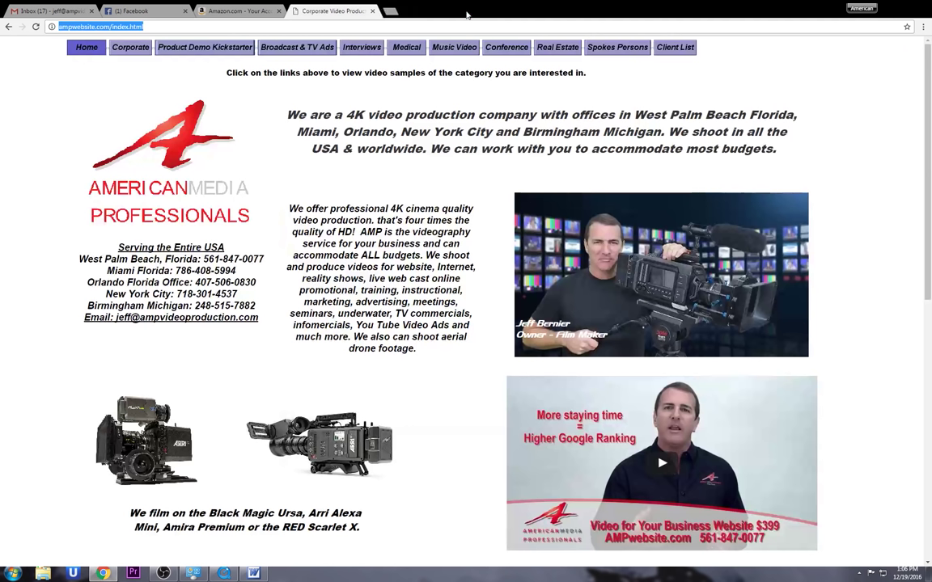
# - Return to Facebook and paste the copied YouTube address into a new status post
pyautogui.click(137, 11)
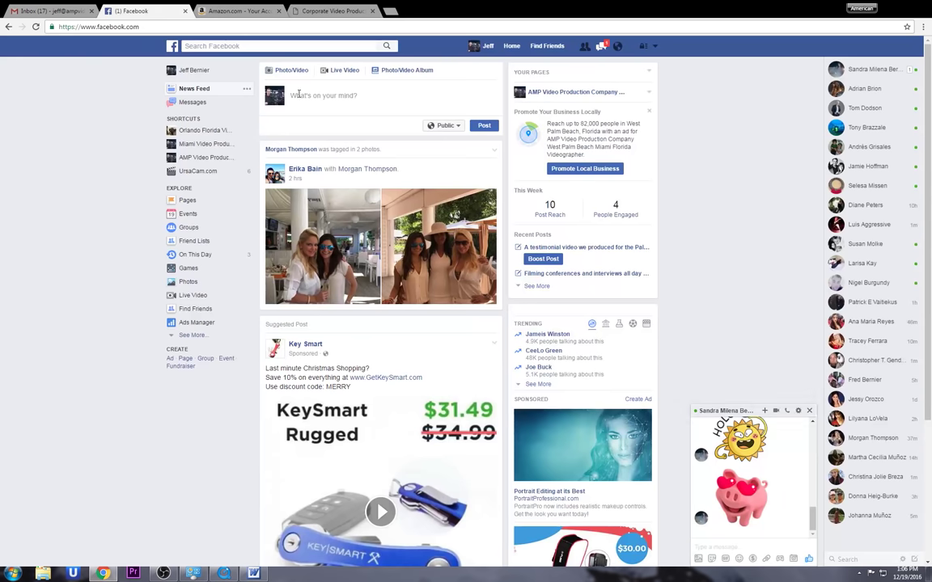
pyautogui.click(297, 95)
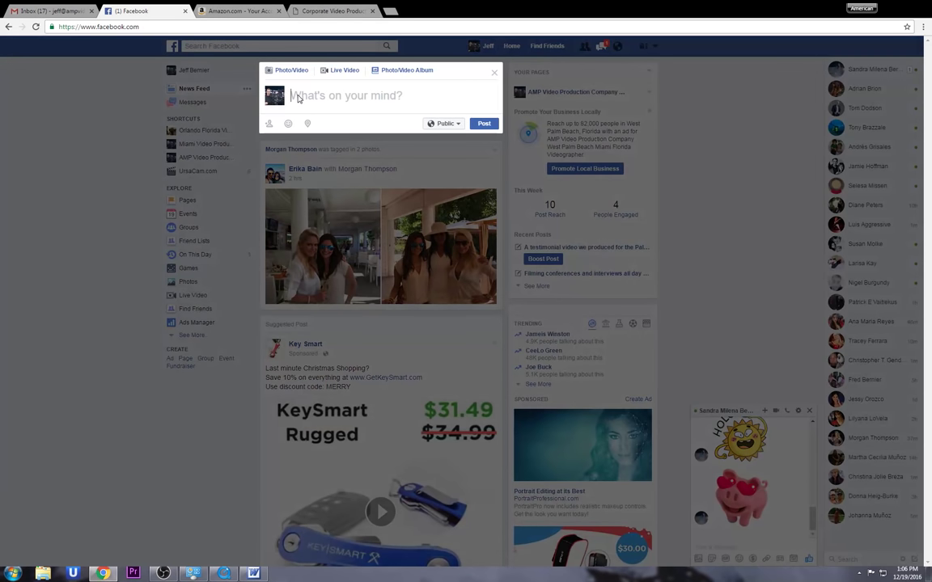
pyautogui.hotkey('ctrl', 'v')
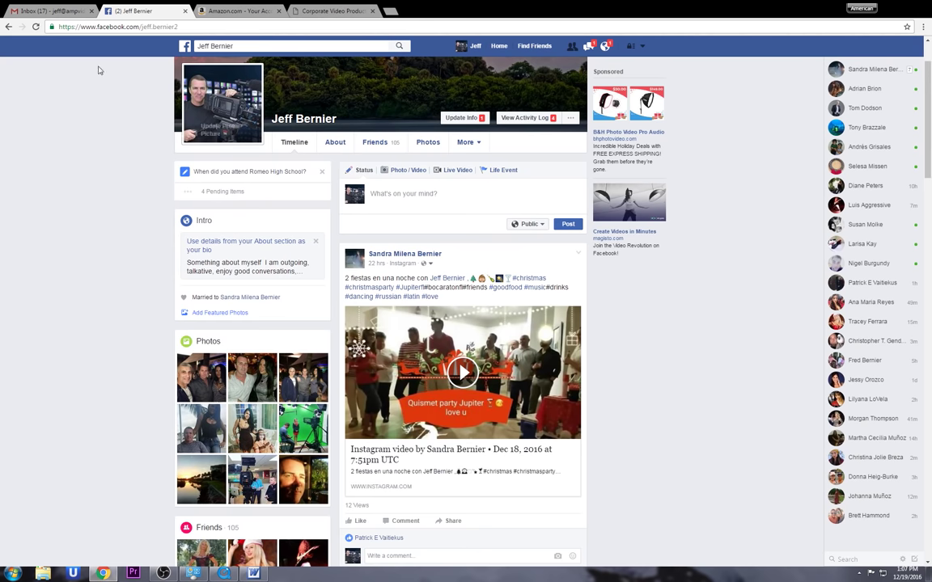
# - From the news feed, open the newest photo comment notification, read through the Christmas photo's comments, and close the photo
pyautogui.click(182, 46)
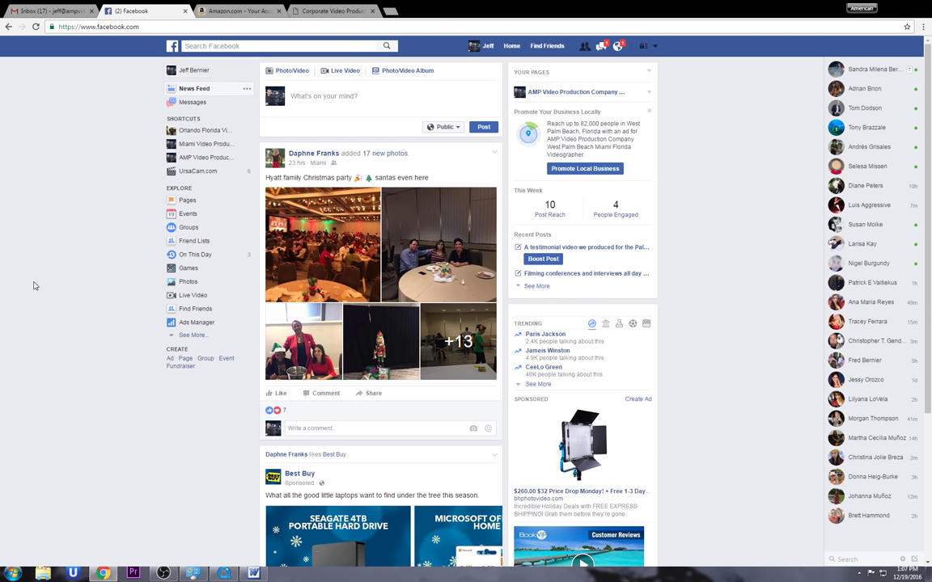
pyautogui.click(619, 49)
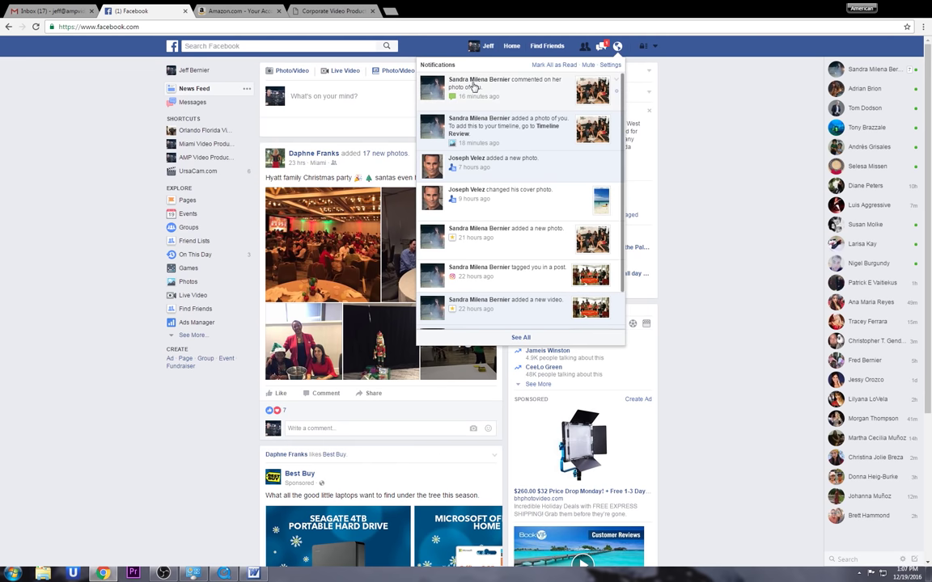
pyautogui.click(474, 86)
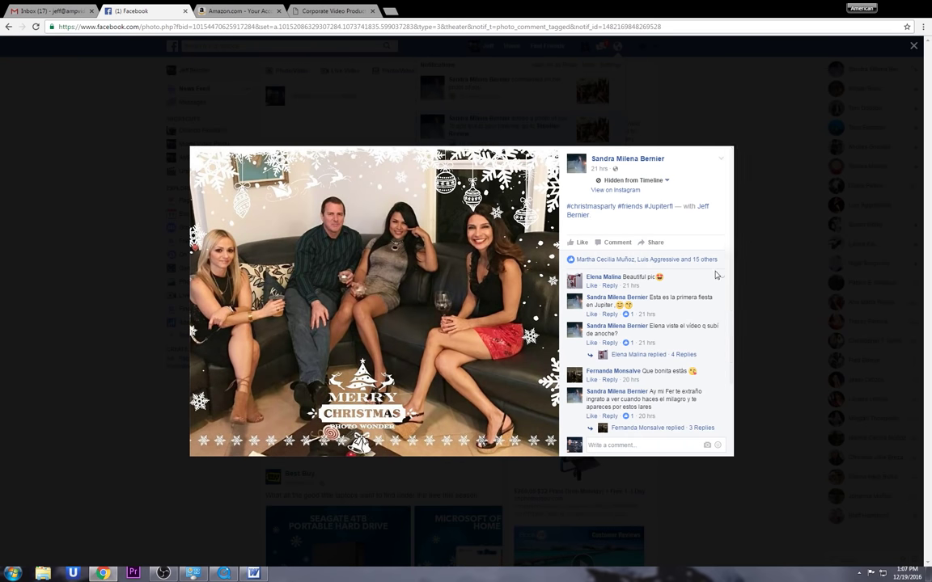
pyautogui.scroll(-2, 732, 256)
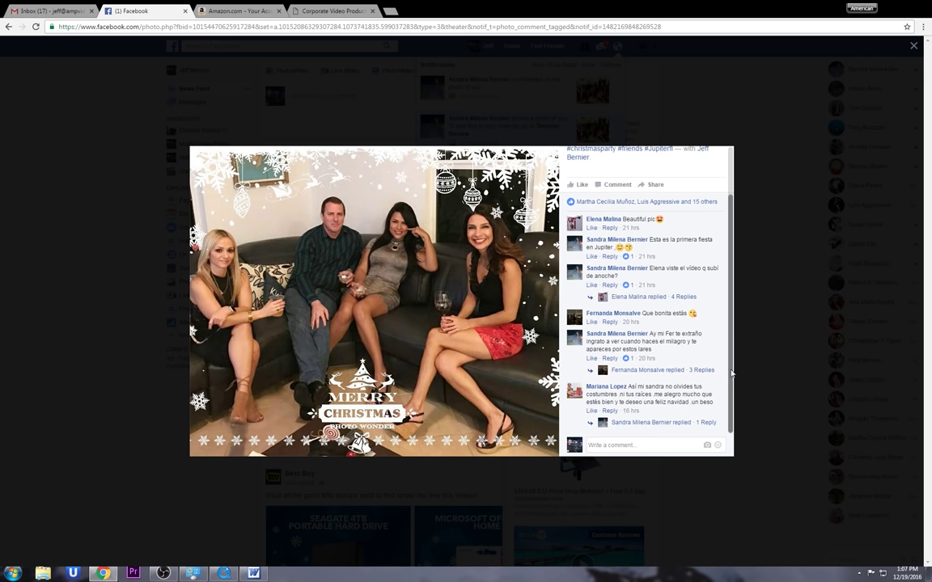
pyautogui.scroll(2, 721, 260)
pyautogui.scroll(-1, 726, 330)
pyautogui.scroll(1, 724, 307)
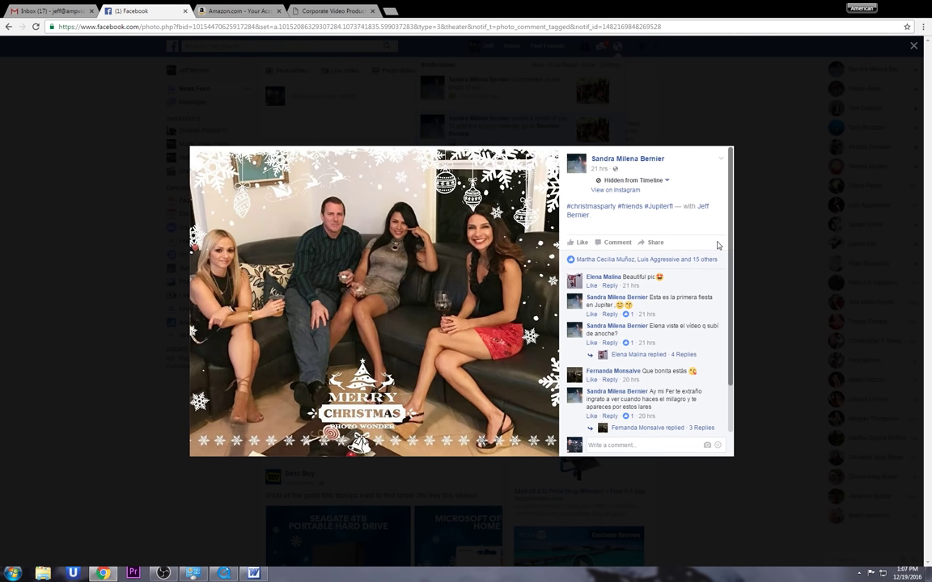
pyautogui.scroll(-1, 719, 380)
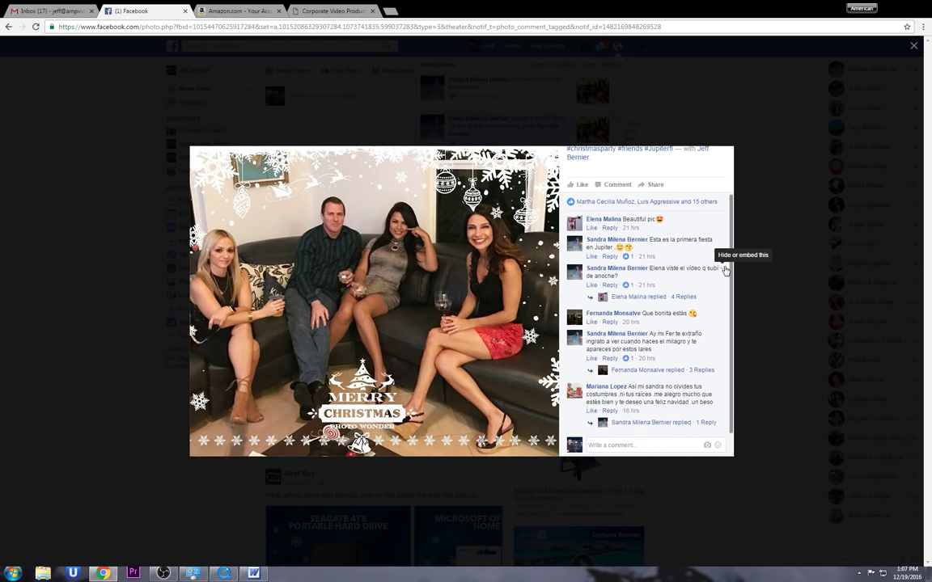
pyautogui.click(913, 47)
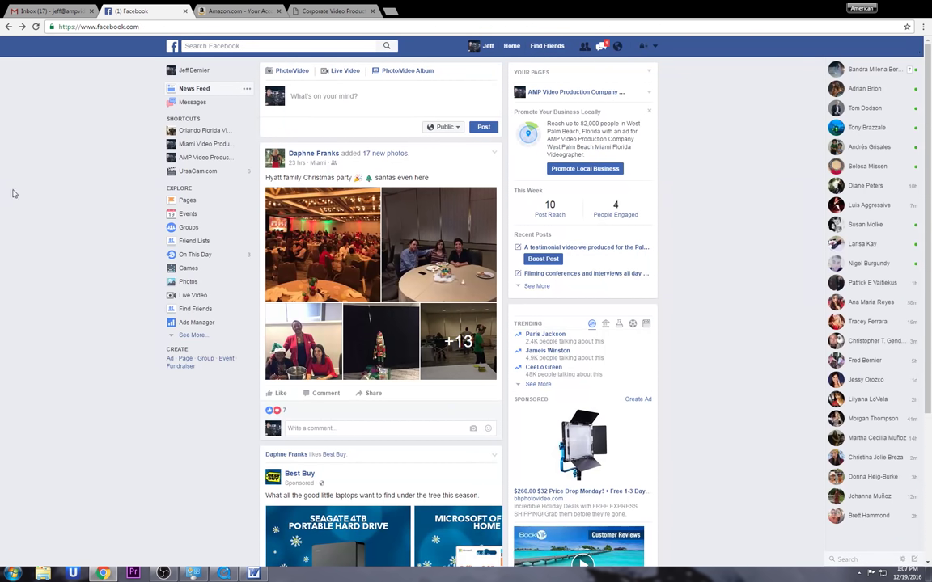
# - Open the most recent message conversation, view the received GIF enlarged, and close the chat
pyautogui.click(603, 47)
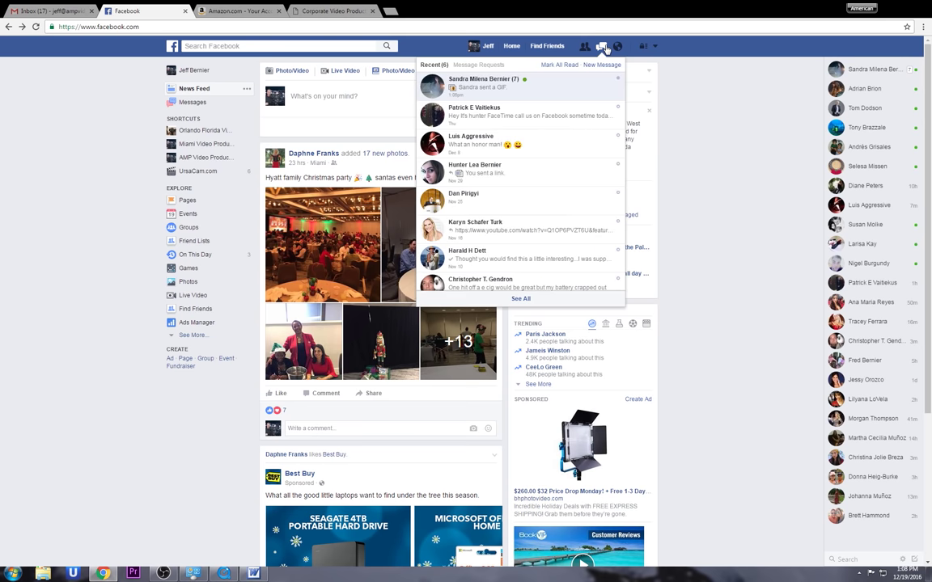
pyautogui.click(467, 86)
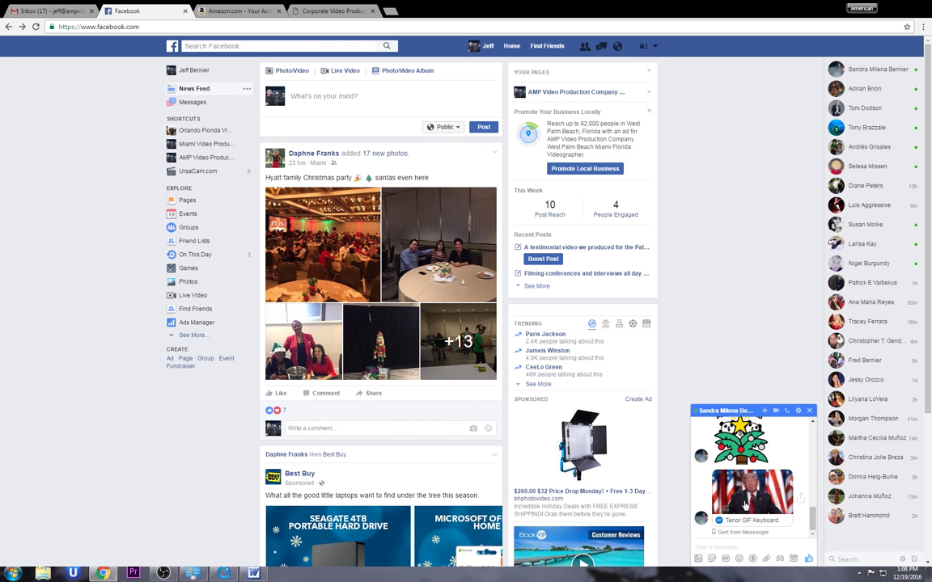
pyautogui.click(735, 498)
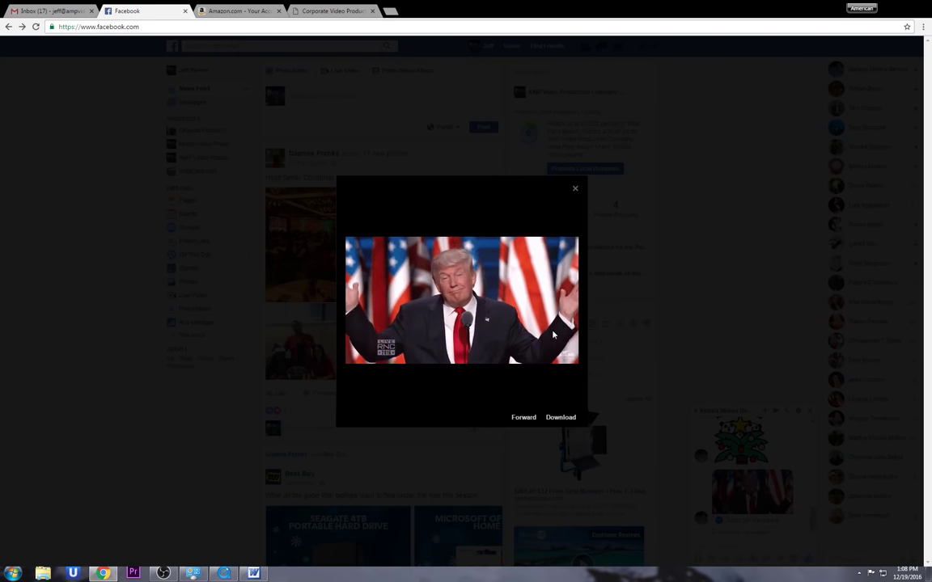
pyautogui.click(575, 190)
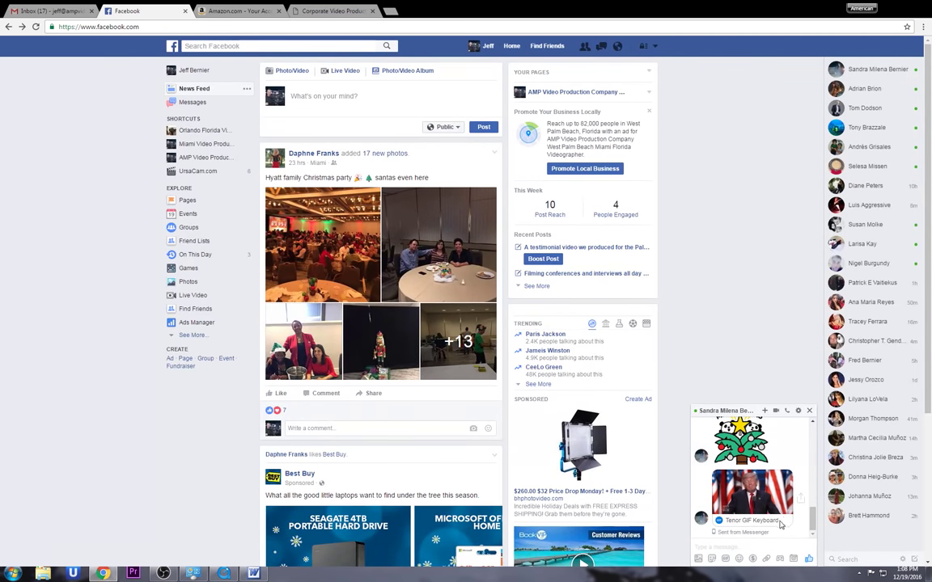
pyautogui.click(809, 412)
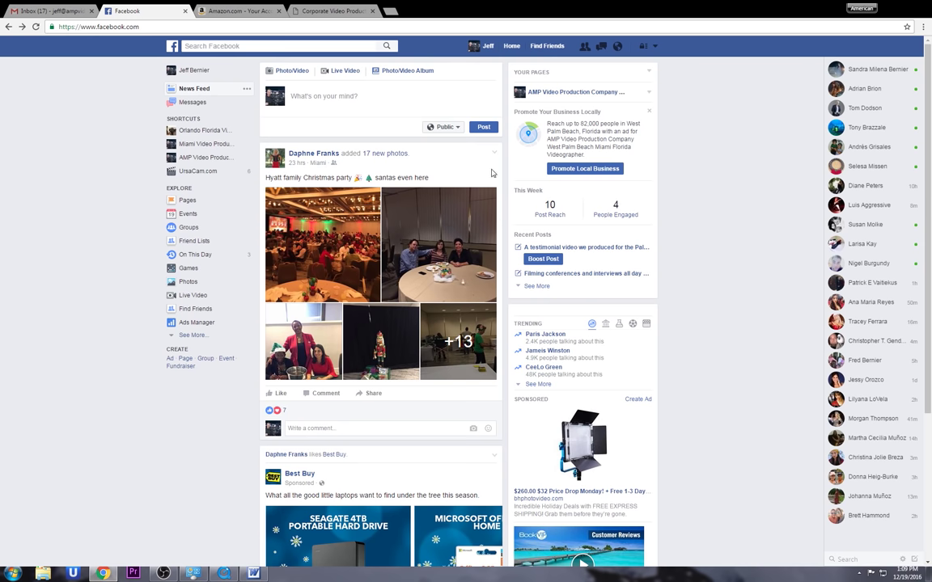
# - Browse down the news feed and play the underwater spearfishing video post
pyautogui.scroll(-7, 928, 358)
pyautogui.scroll(-2, 928, 358)
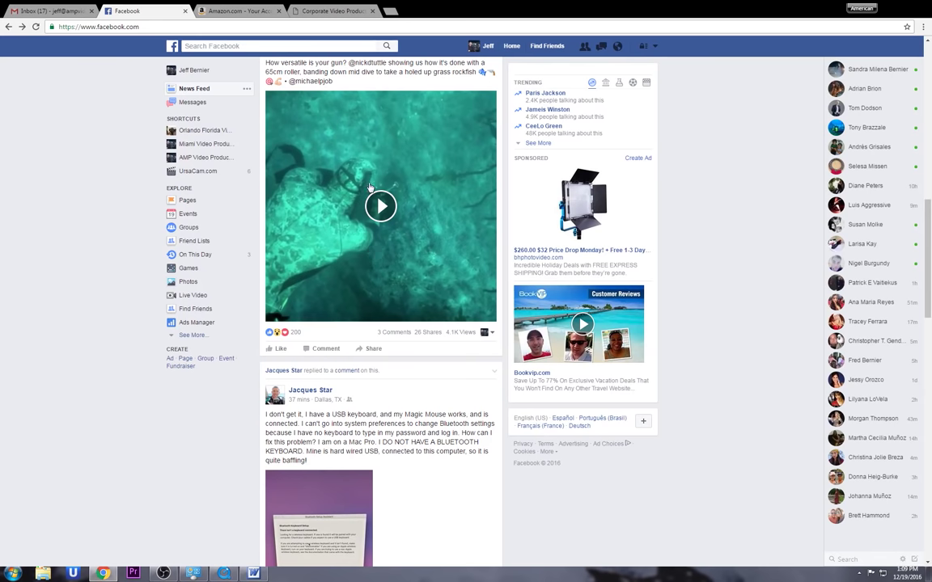
pyautogui.click(381, 207)
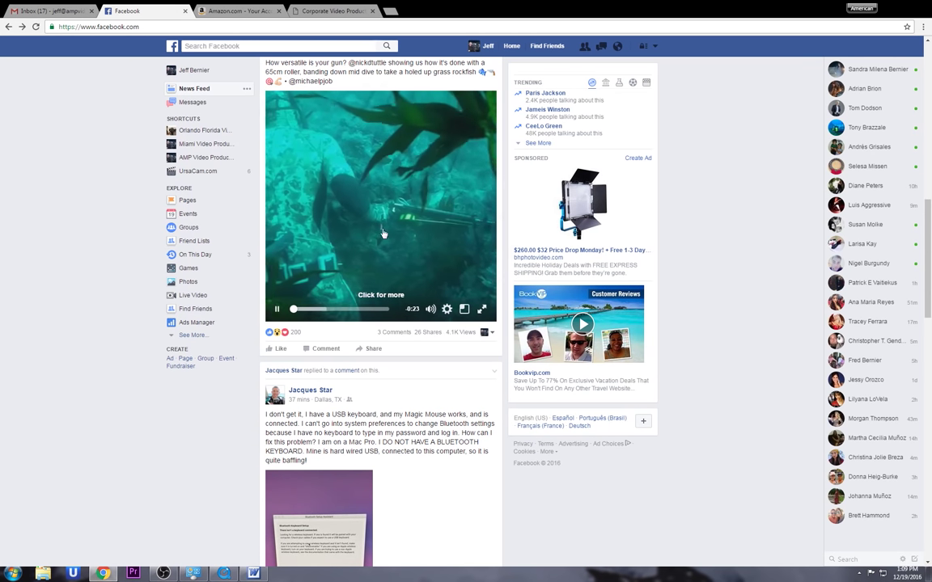
# - Pause the spearfishing video and browse down the news feed, showing more suggestions under People You May Know
pyautogui.click(276, 310)
pyautogui.scroll(-2, 929, 234)
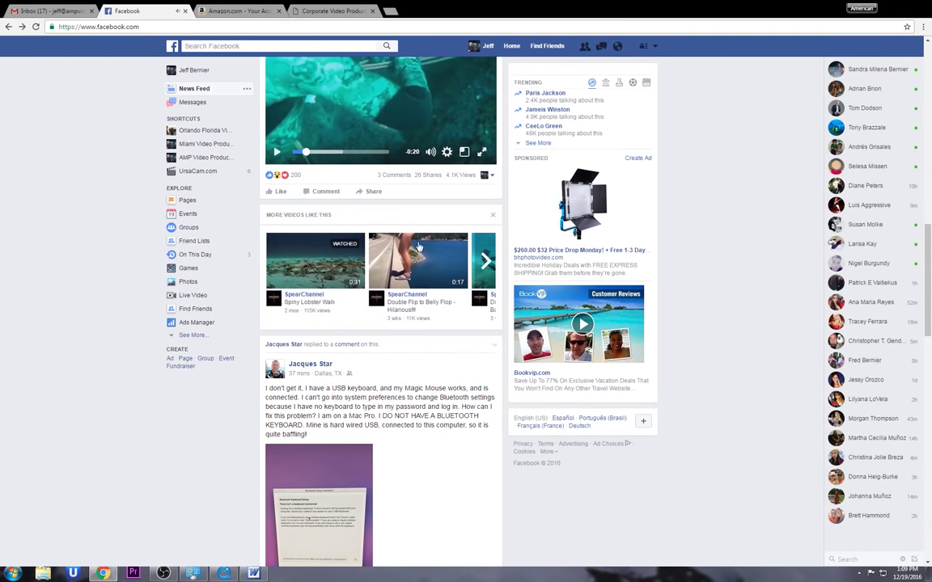
pyautogui.scroll(-1, 928, 264)
pyautogui.scroll(-4, 929, 263)
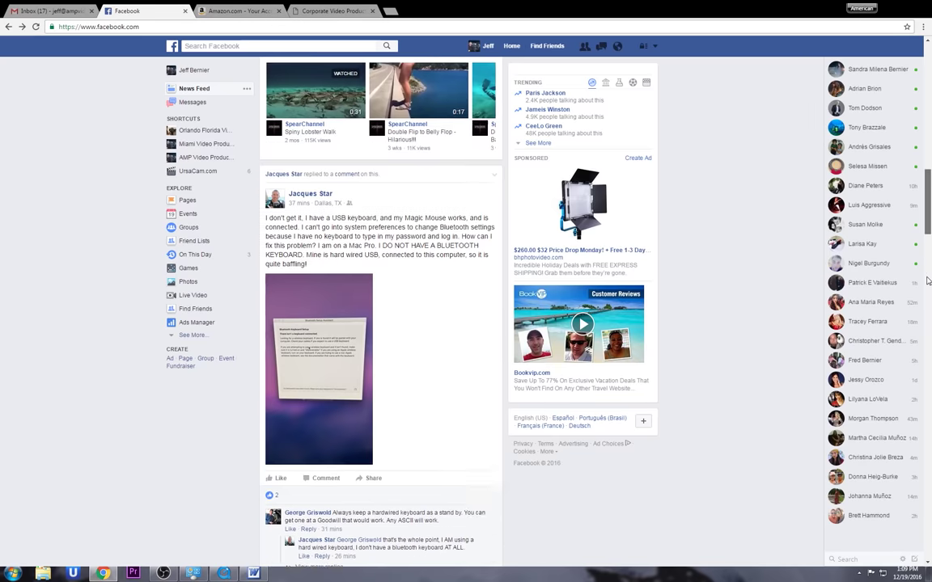
pyautogui.scroll(-3, 927, 319)
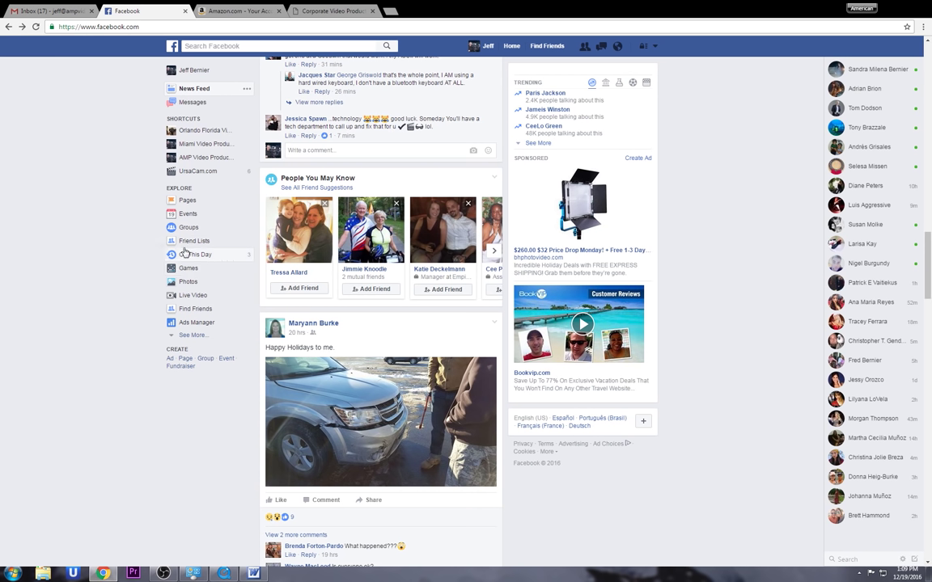
pyautogui.click(494, 254)
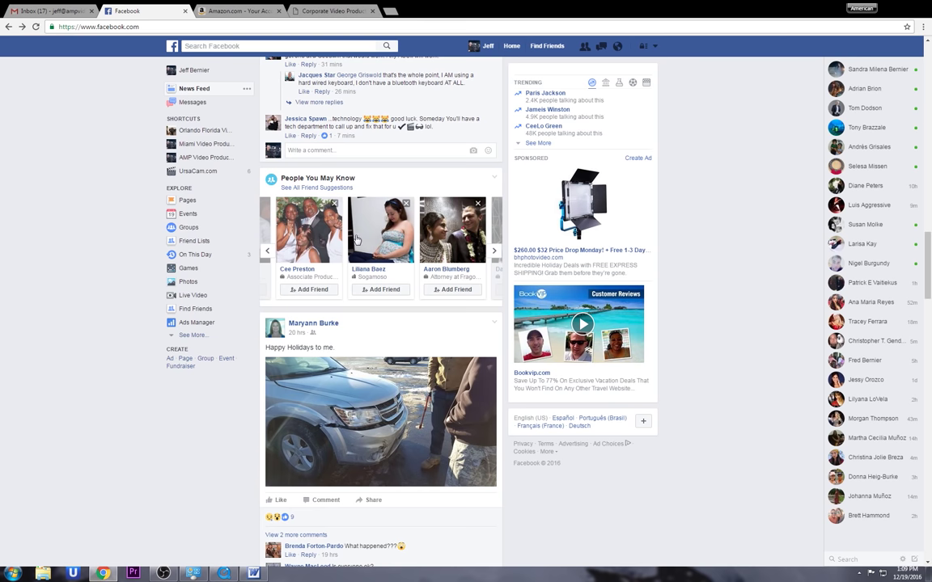
# - React with the sad face to the "Happy Holidays to me." damaged car post and return to the start of the news feed
pyautogui.scroll(-1, 929, 243)
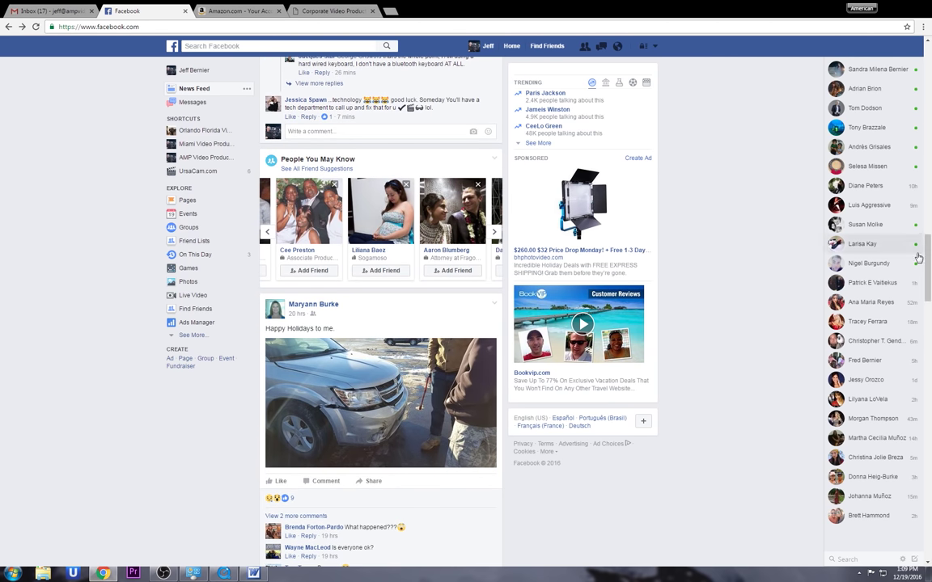
pyautogui.scroll(-3, 926, 275)
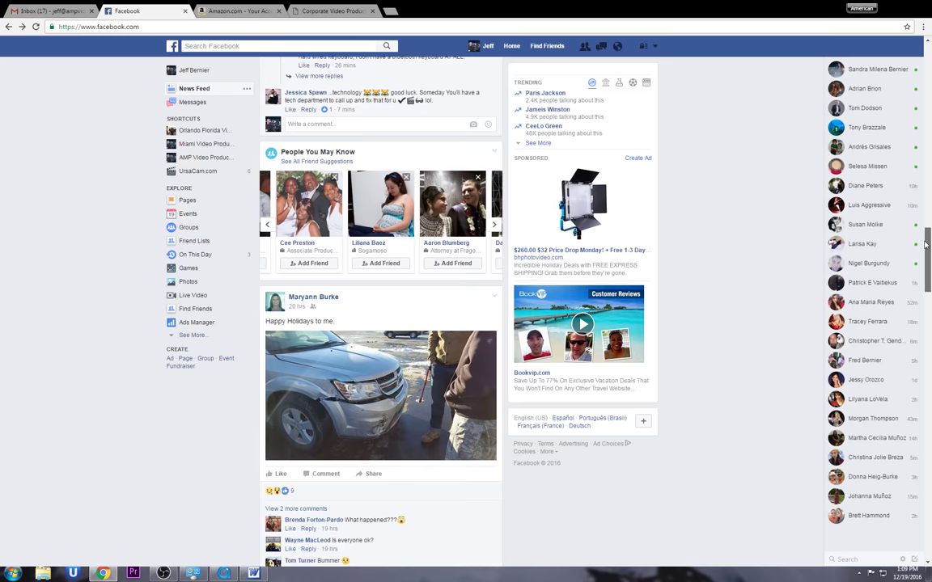
pyautogui.scroll(-1, 926, 275)
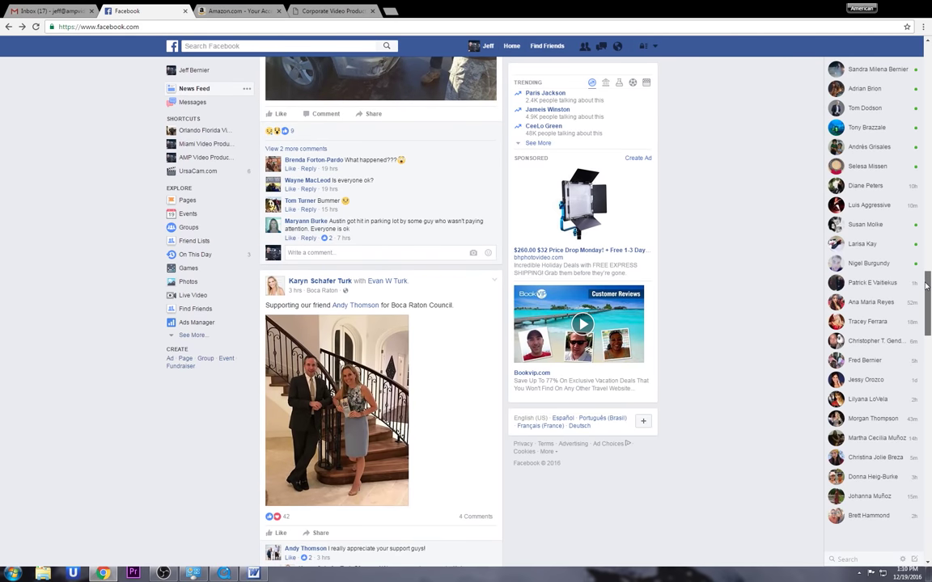
pyautogui.moveTo(926, 285); pyautogui.dragTo(929, 259)
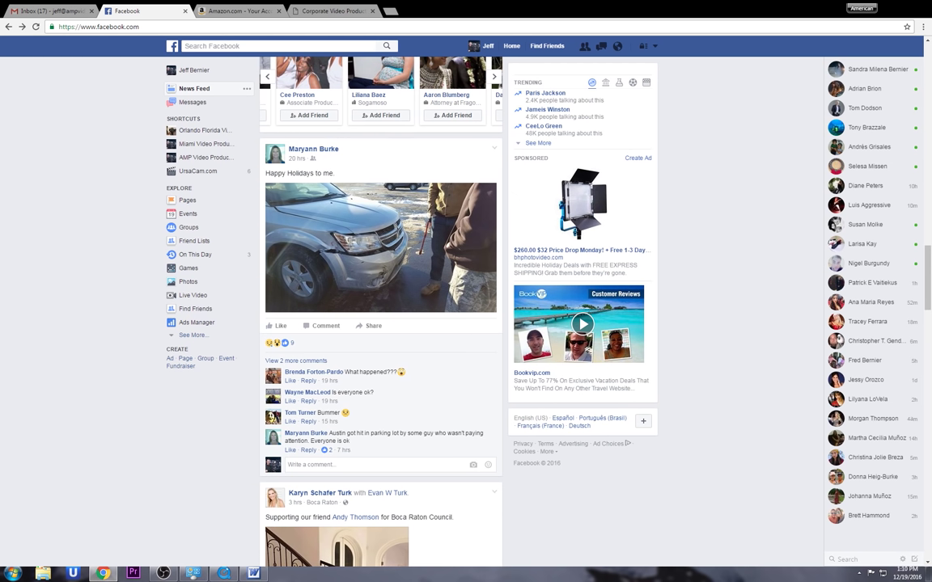
pyautogui.moveTo(281, 330)
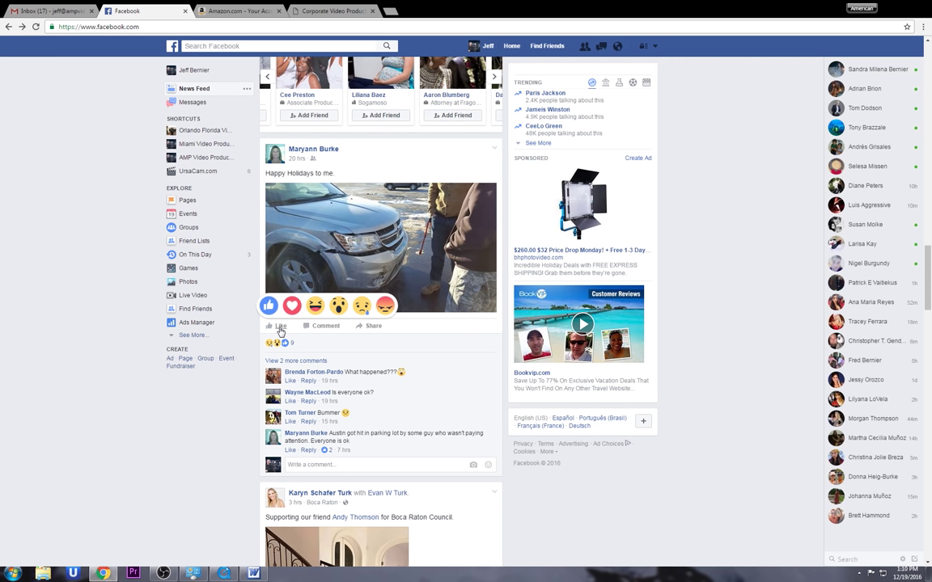
pyautogui.click(363, 306)
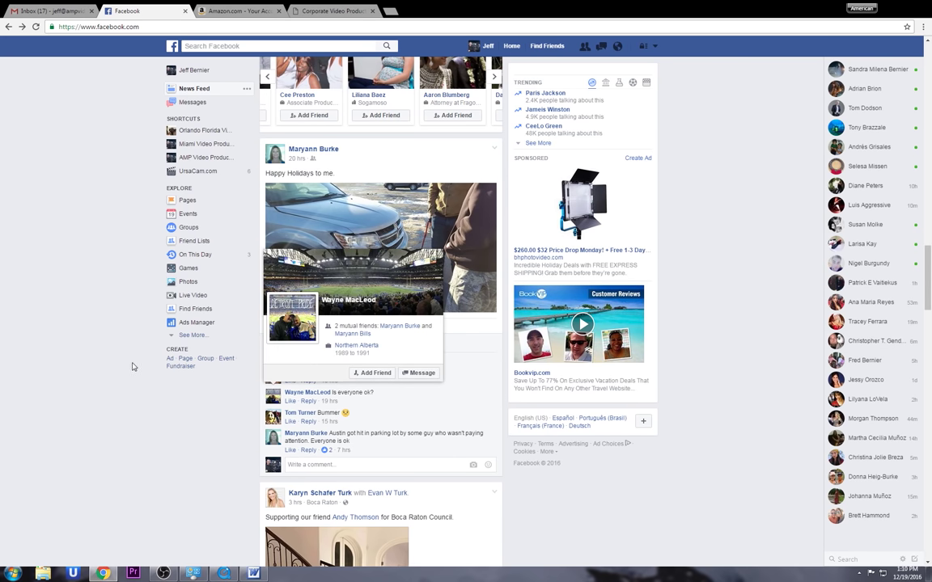
pyautogui.press('Home')
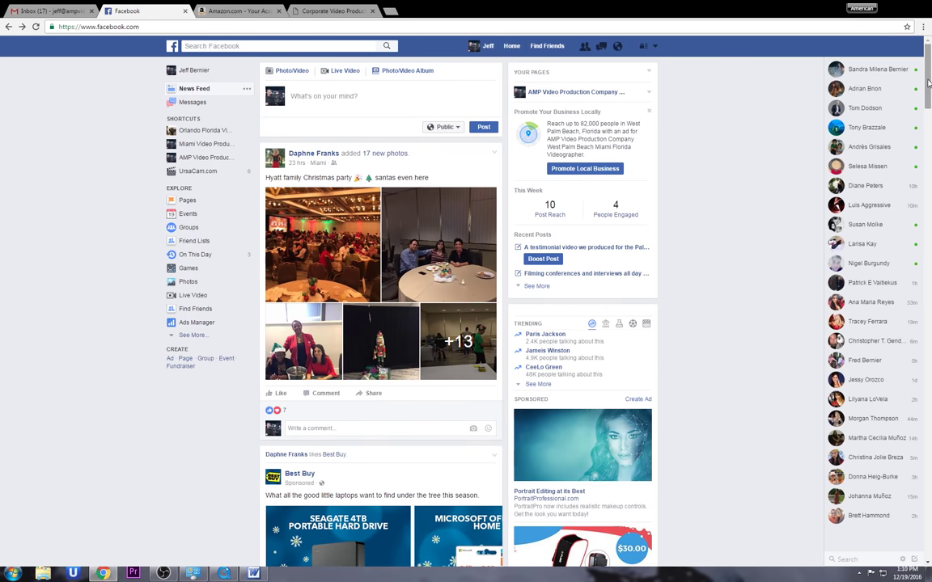